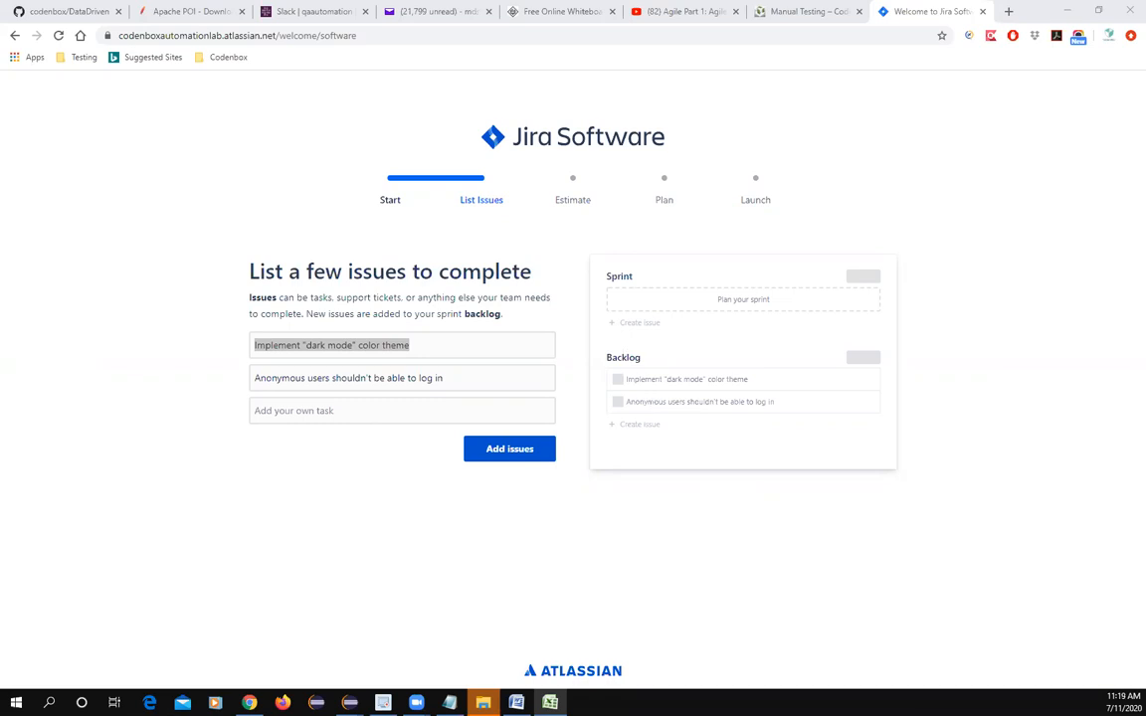
- Switch to the Excel backlog workbook and copy the feature title of user story US001
key("alt+Tab")
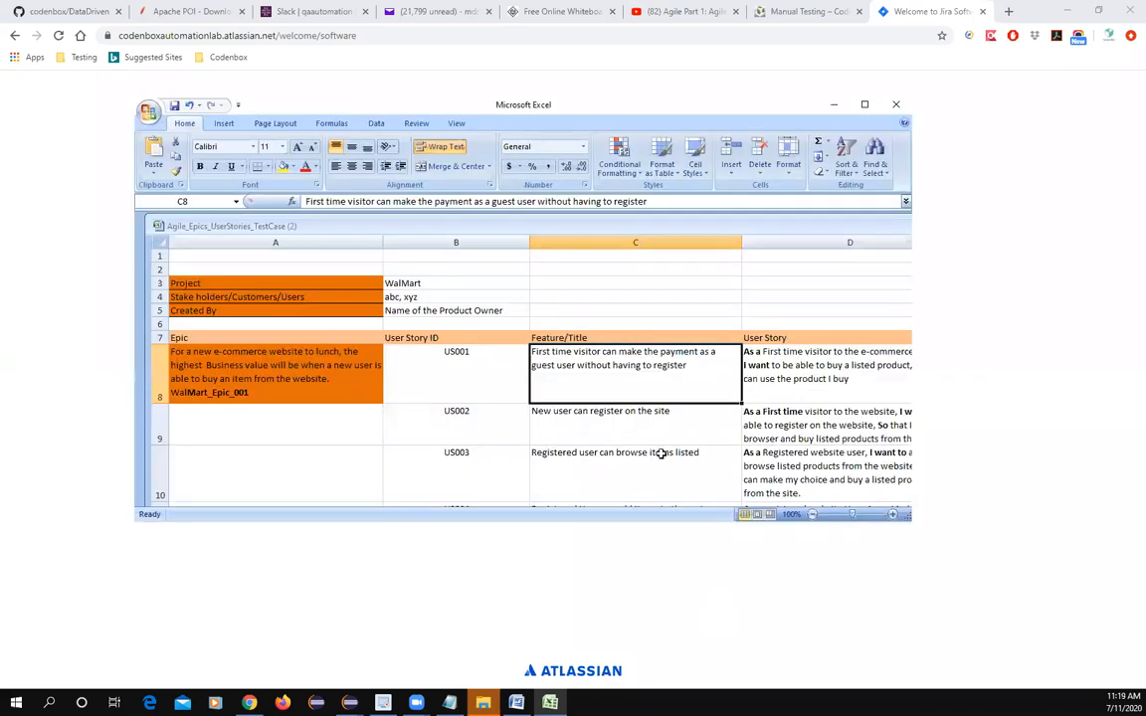
double_click(693, 367)
left_click_drag(693, 367, 528, 351)
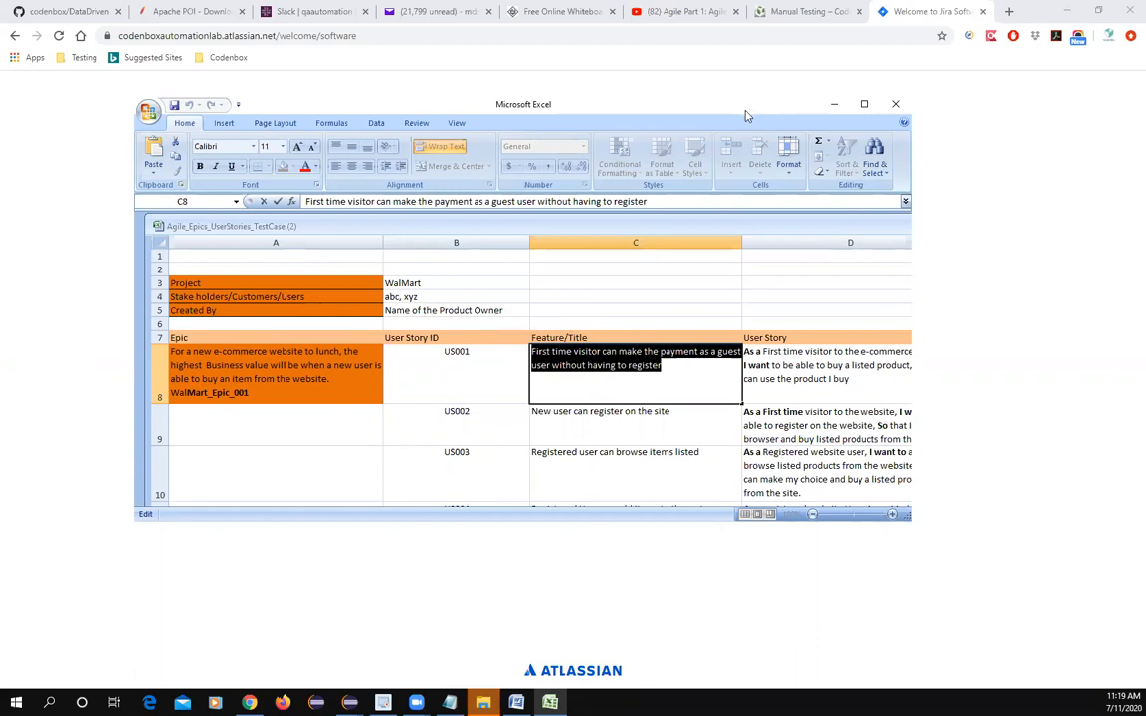
left_click_drag(666, 101, 0, 100)
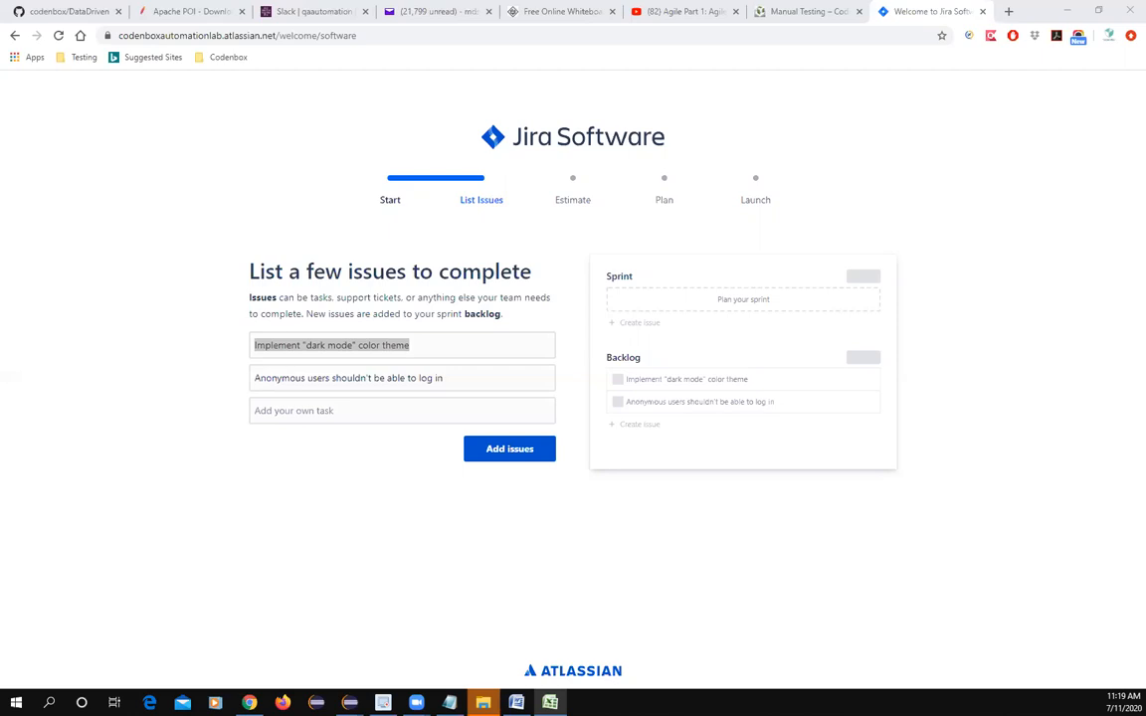
- Back in Jira, replace the first sample issue with "First time visitor can make the payment as a guest user without having to register"
left_click(432, 344)
left_click_drag(434, 343, 217, 346)
key("ctrl+v")
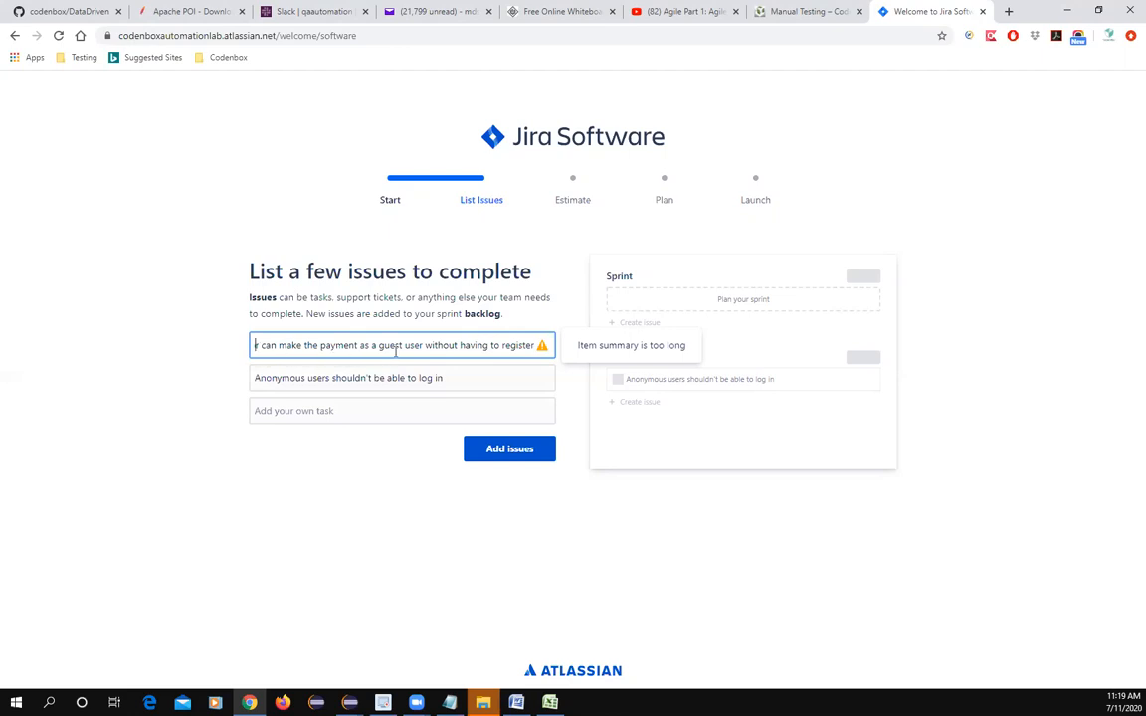
key("ctrl+a")
key("ctrl+c")
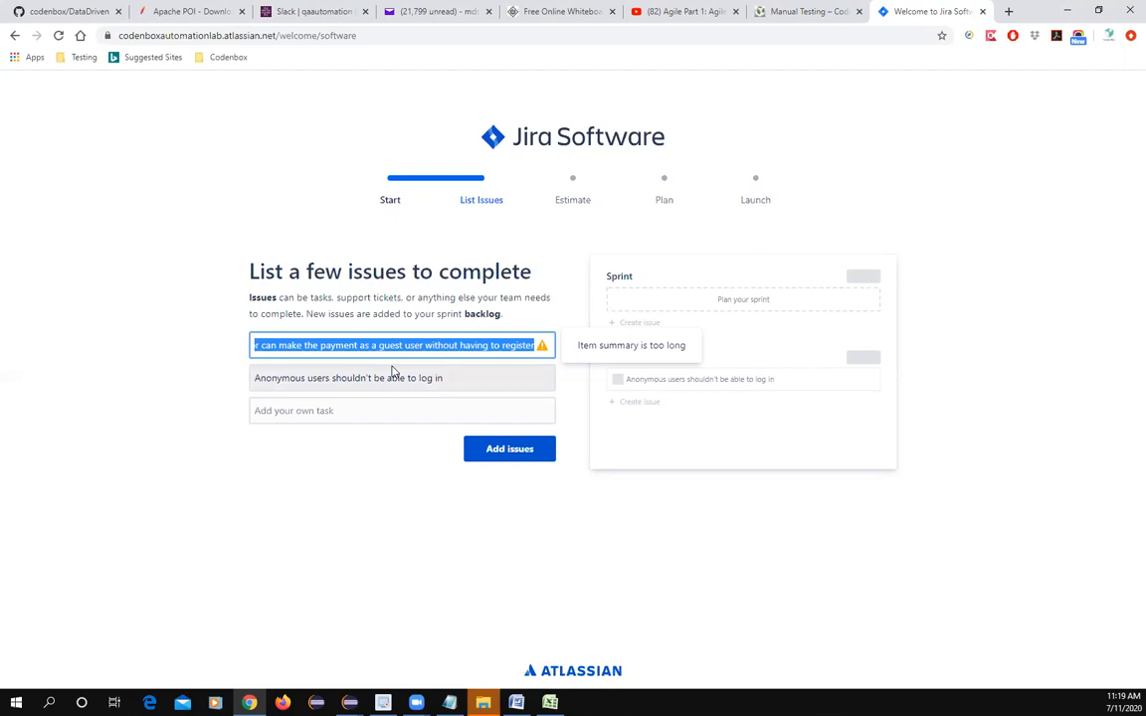
key("BackSpace")
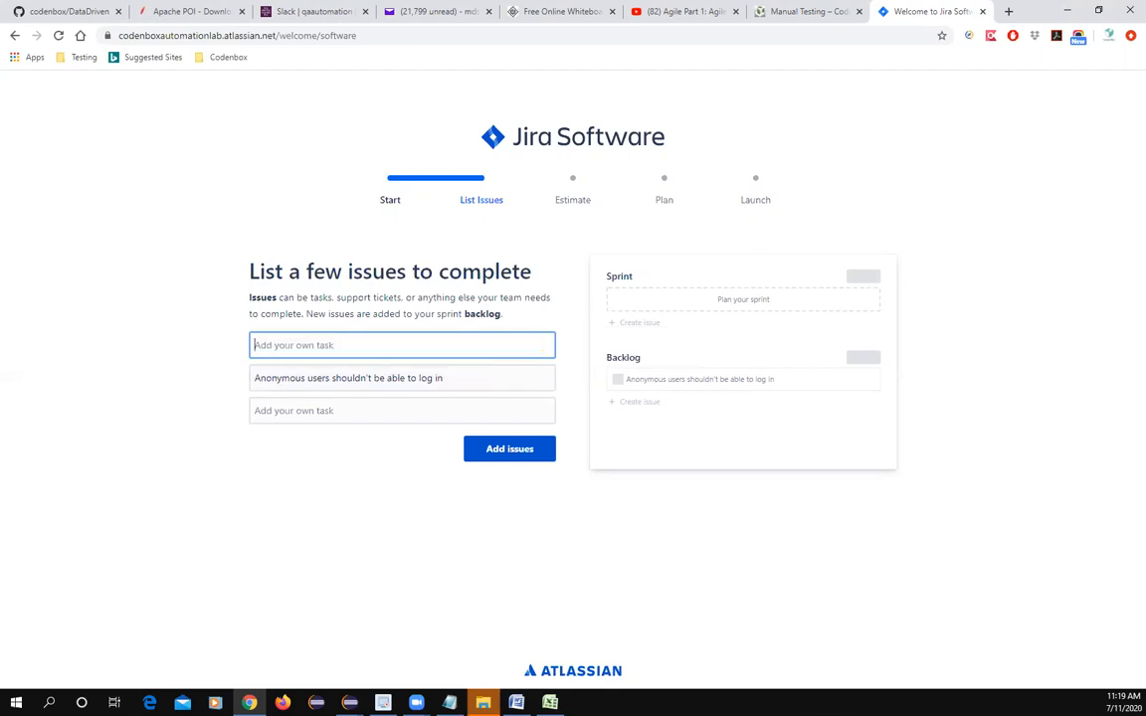
key("alt+Tab")
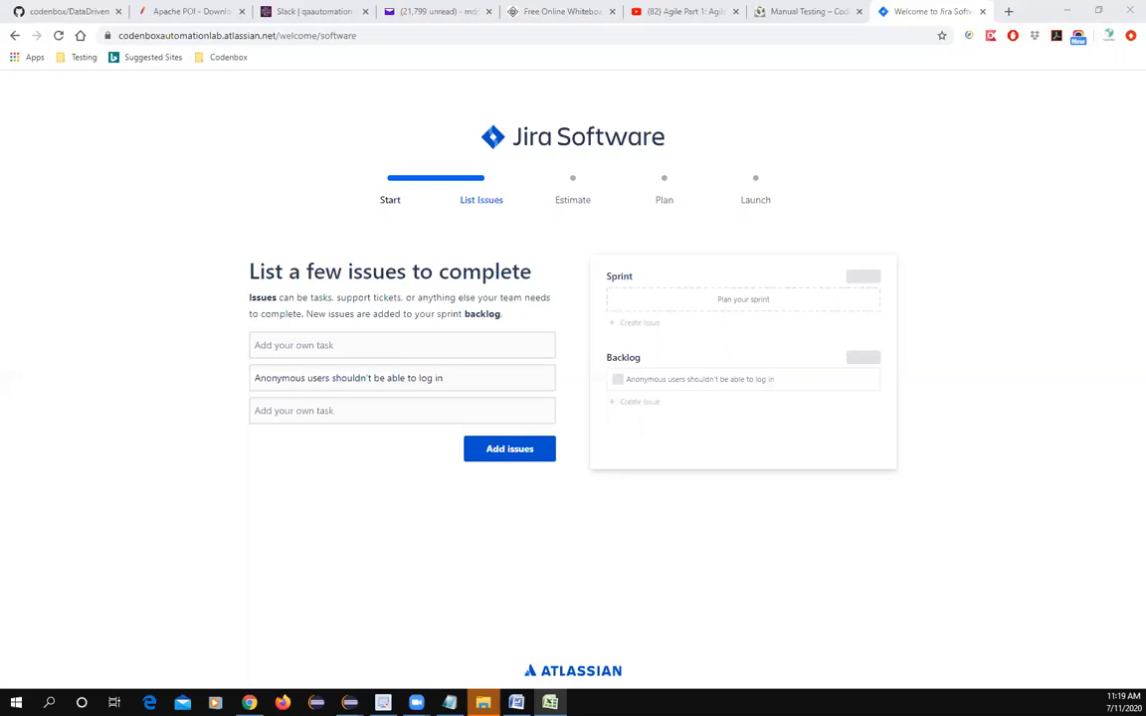
left_click(376, 341)
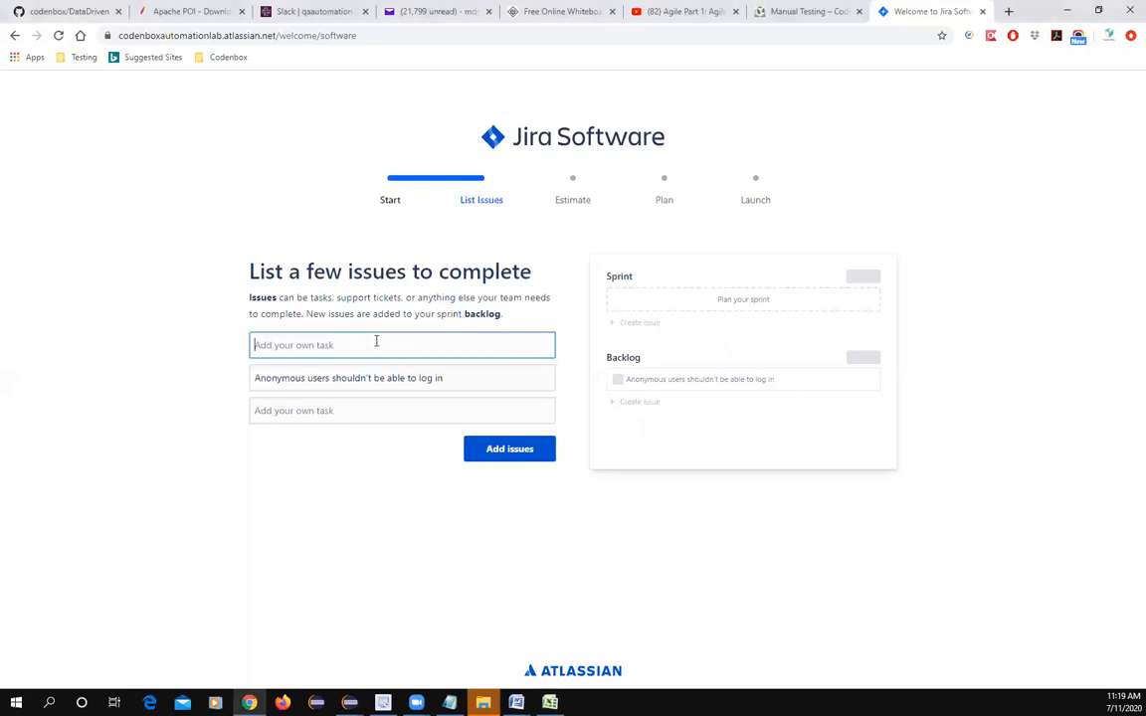
key("ctrl+v")
- Delete the words "First time" from the beginning of the first issue's summary
left_click(278, 345)
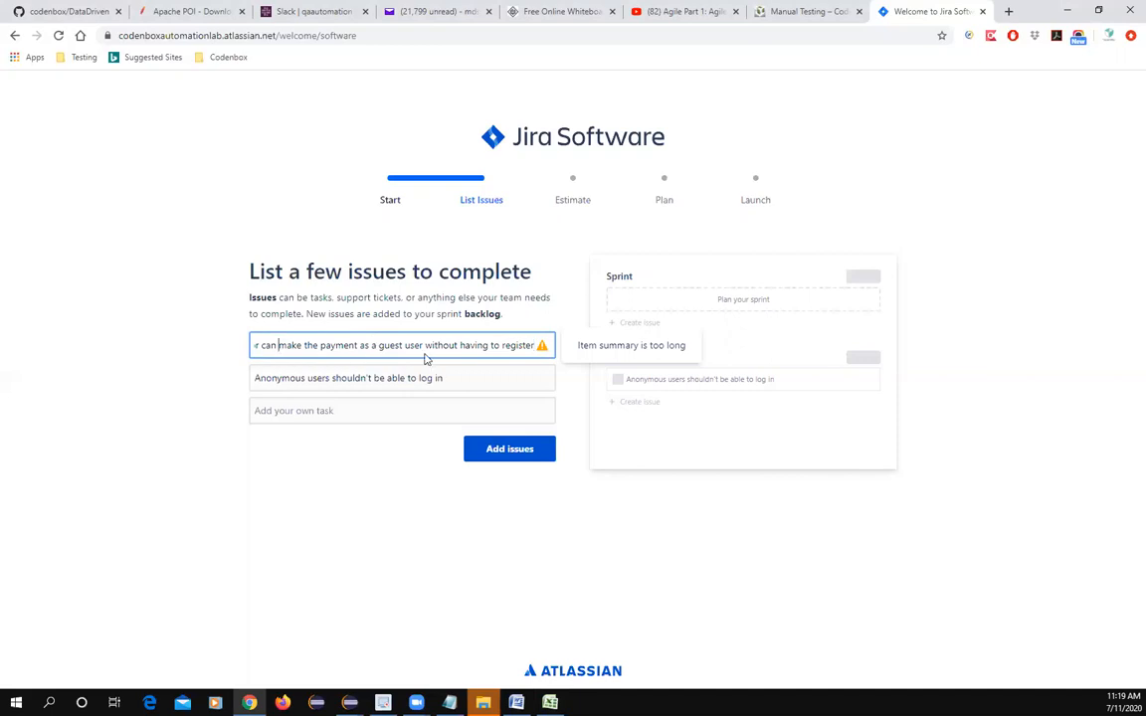
key("Home")
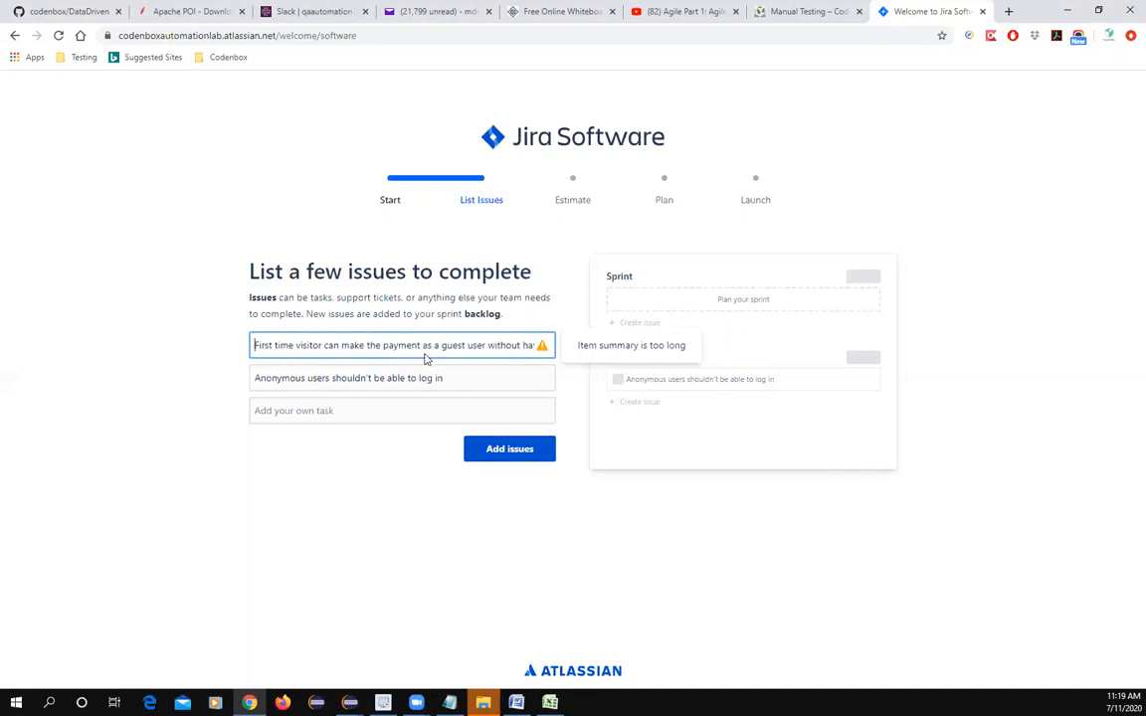
key("Right")
key("Right")
key("Right")
key("Right")
key("Right")
key("Right")
key("Right")
key("Delete")
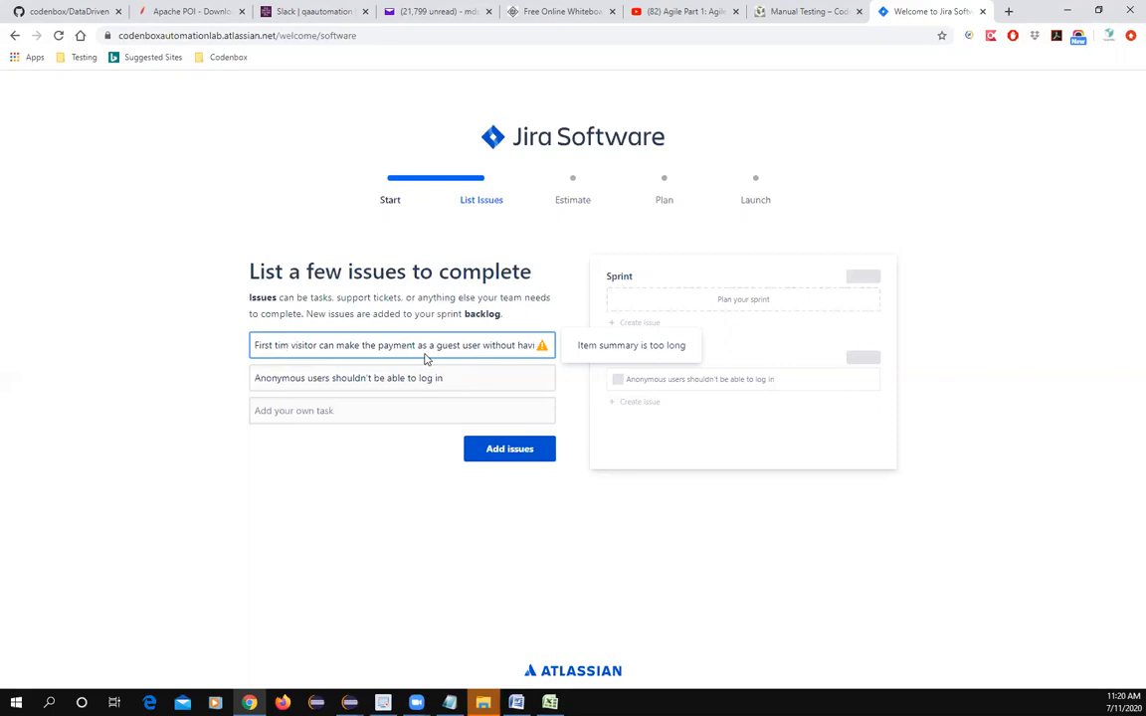
key("BackSpace")
key("BackSpace")
key("BackSpace")
key("BackSpace")
key("BackSpace")
key("BackSpace")
key("BackSpace")
key("BackSpace")
key("BackSpace")
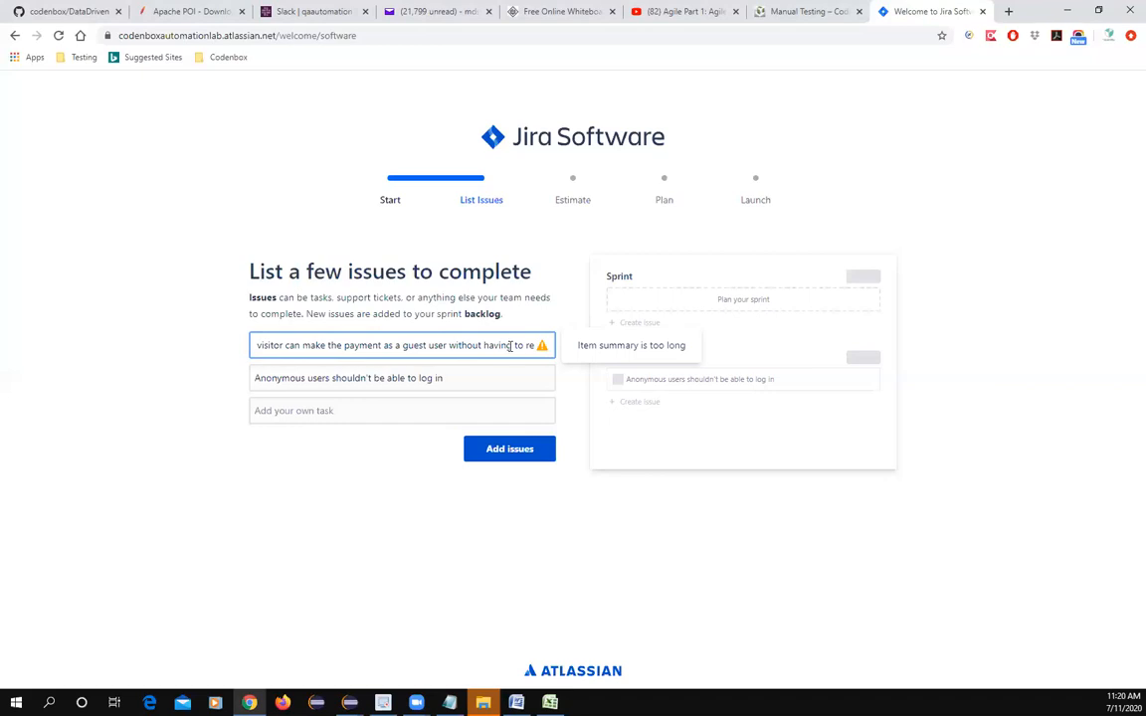
- Shorten the first issue's summary by removing "without having to register" from its end
type("gister")
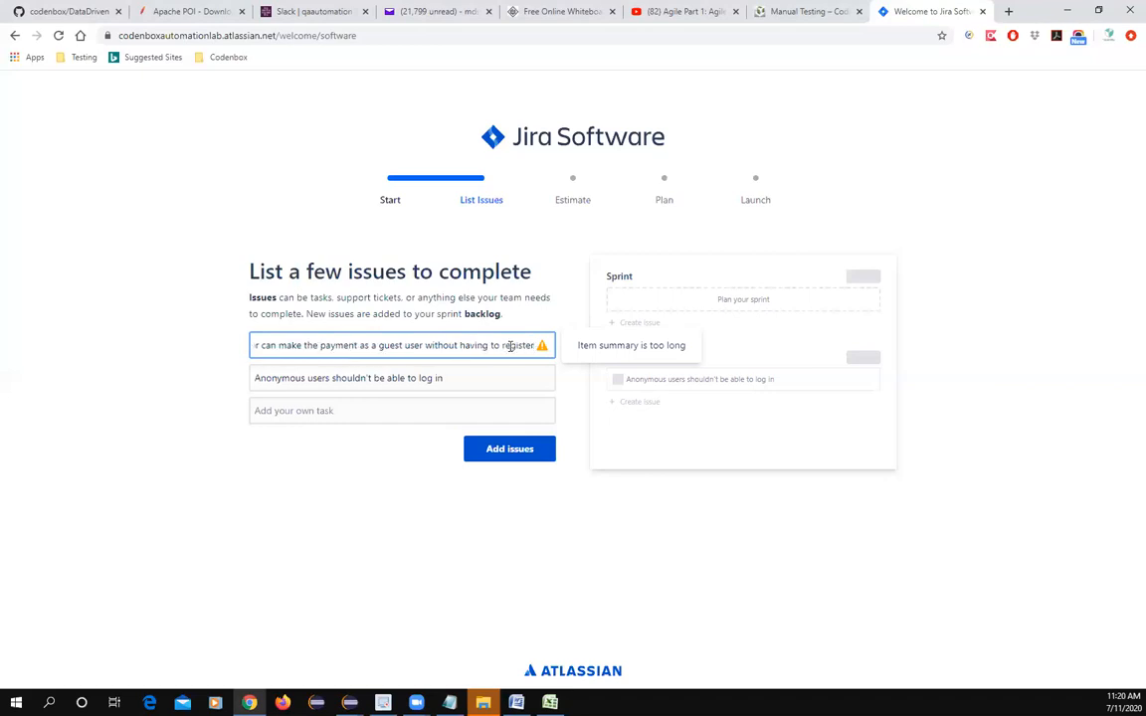
left_click(464, 371)
left_click(470, 346)
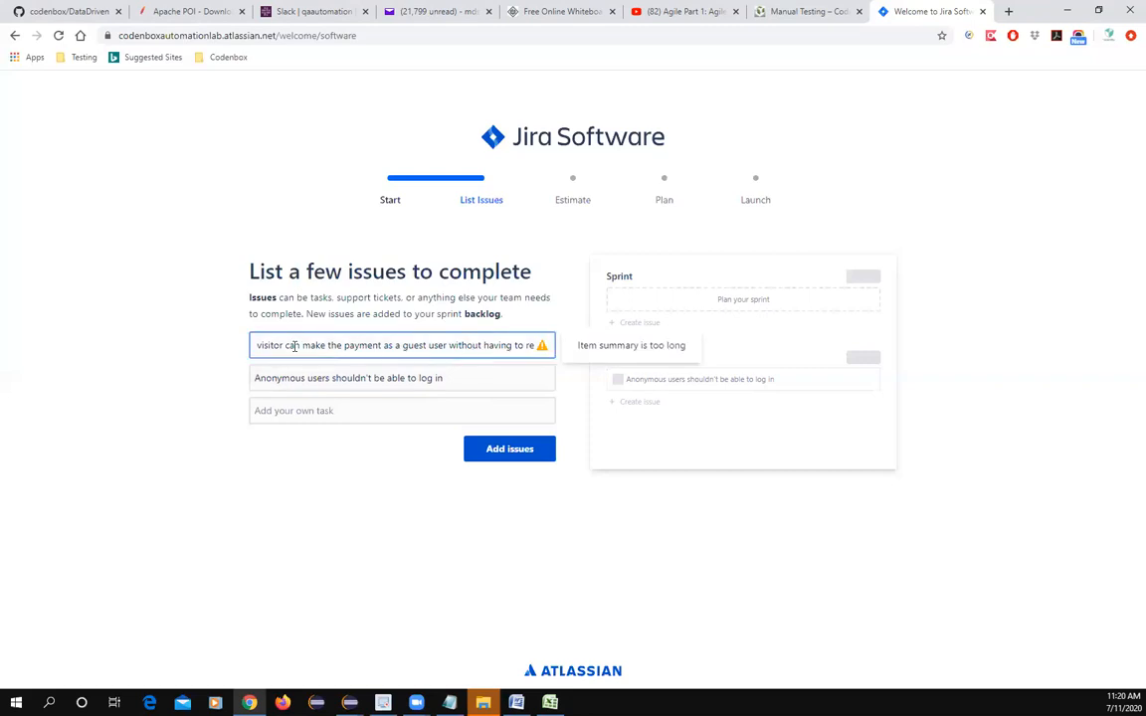
left_click(258, 343)
left_click(447, 345)
left_click_drag(499, 347, 534, 376)
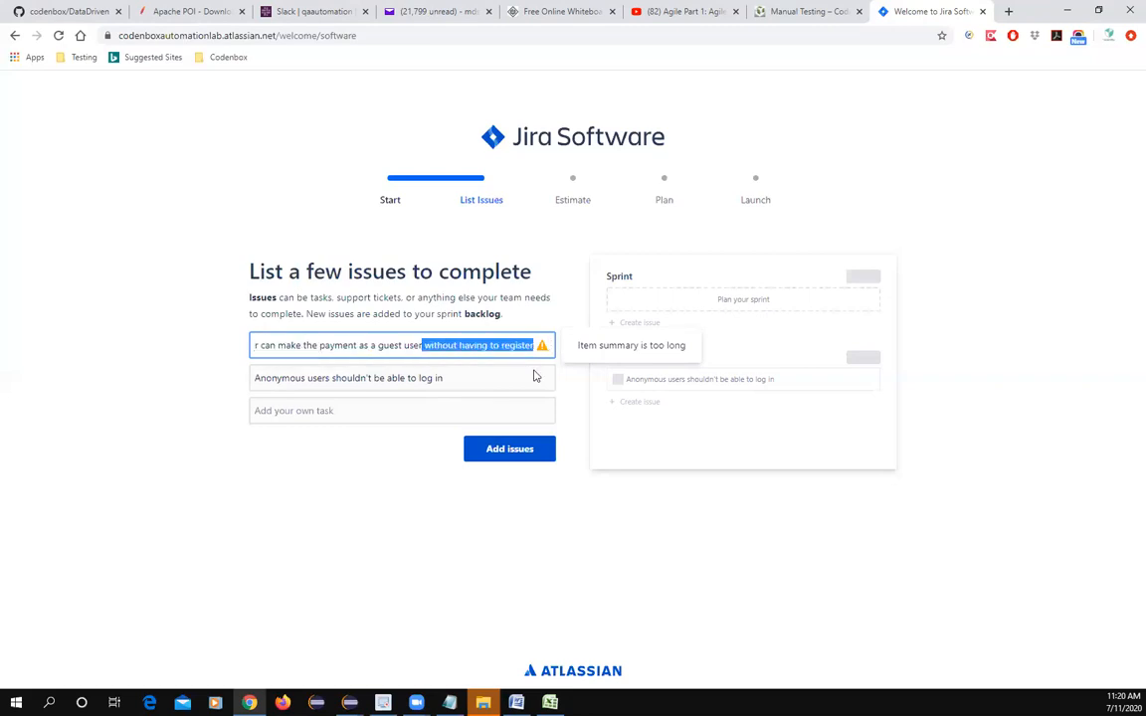
key("BackSpace")
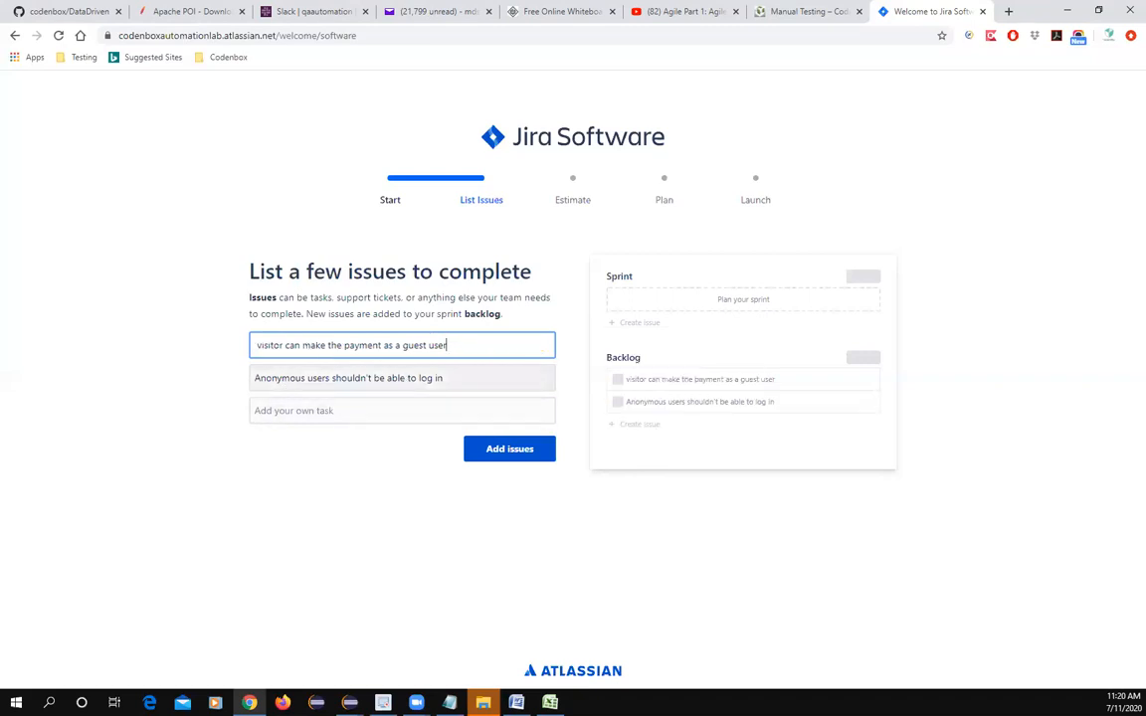
- Replace the second sample issue with the US002 title from the Excel workbook, "New user can register on the site"
key("alt+Tab")
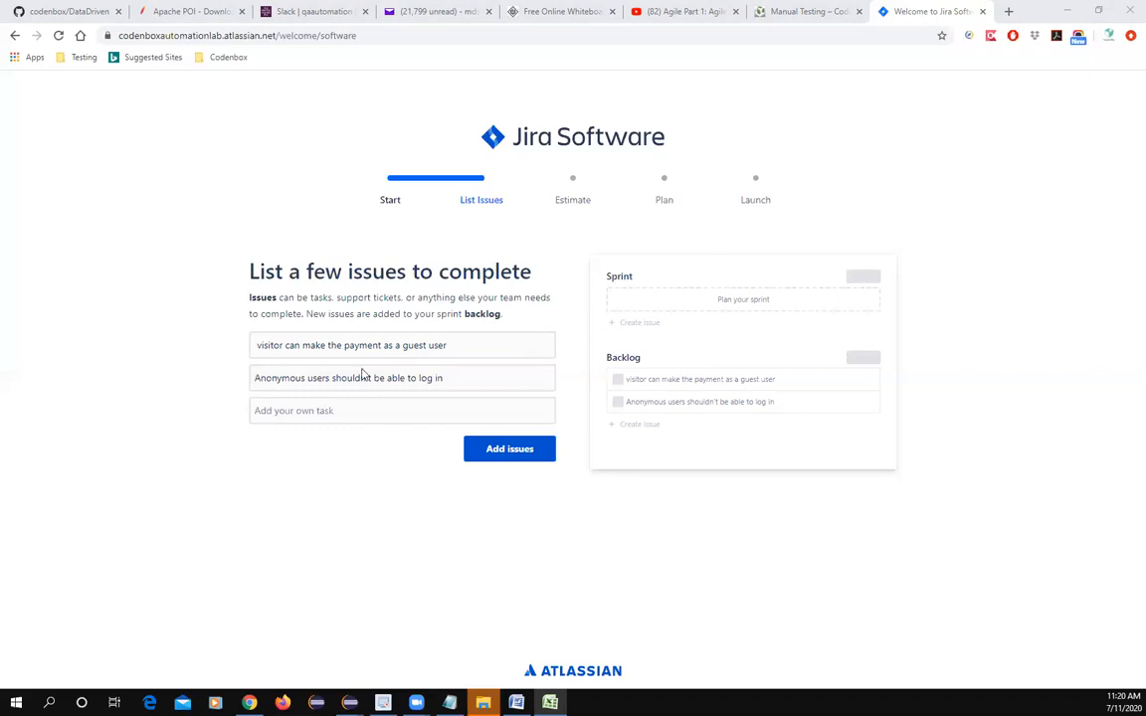
left_click(314, 377)
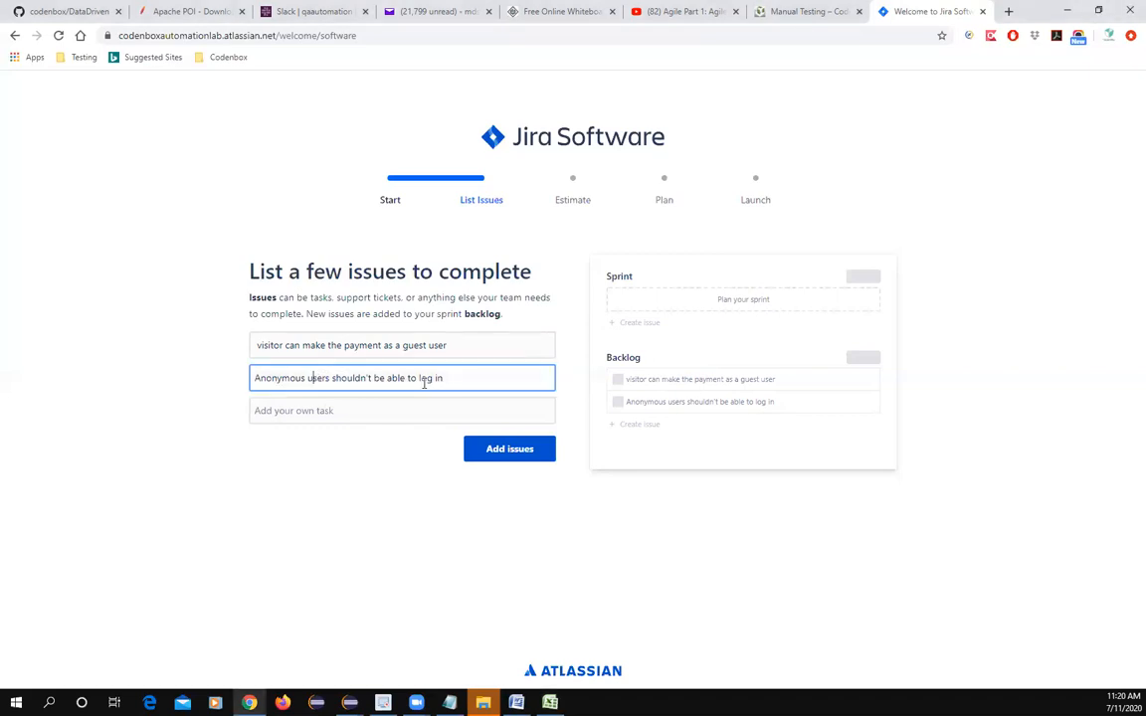
left_click_drag(450, 377, 179, 377)
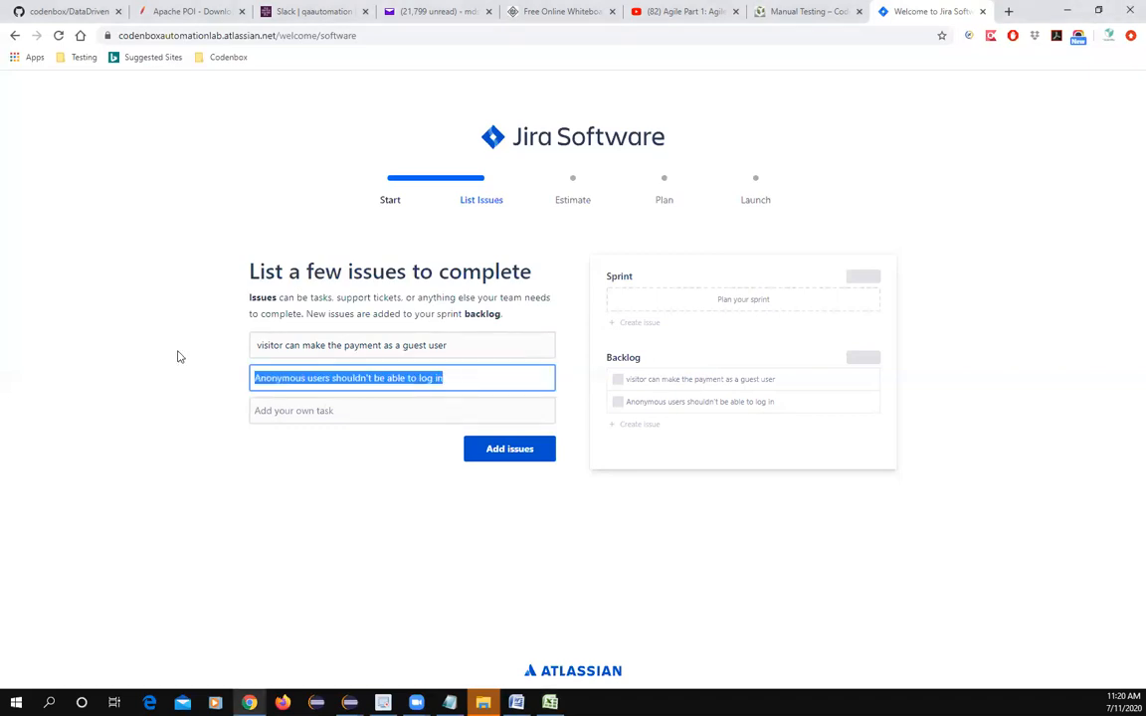
key("BackSpace")
type("New user can register on the site")
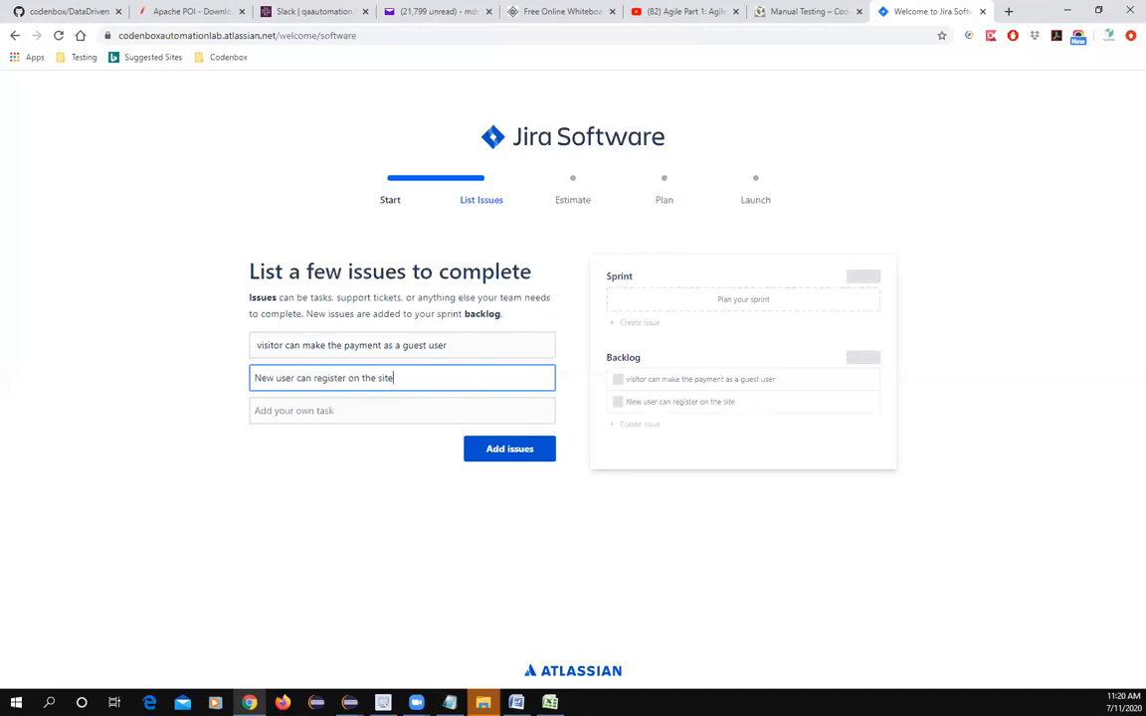
- Enter the US003 title "Registered user can browse items listed" as the third issue and add the issues to the backlog
key("alt+Tab")
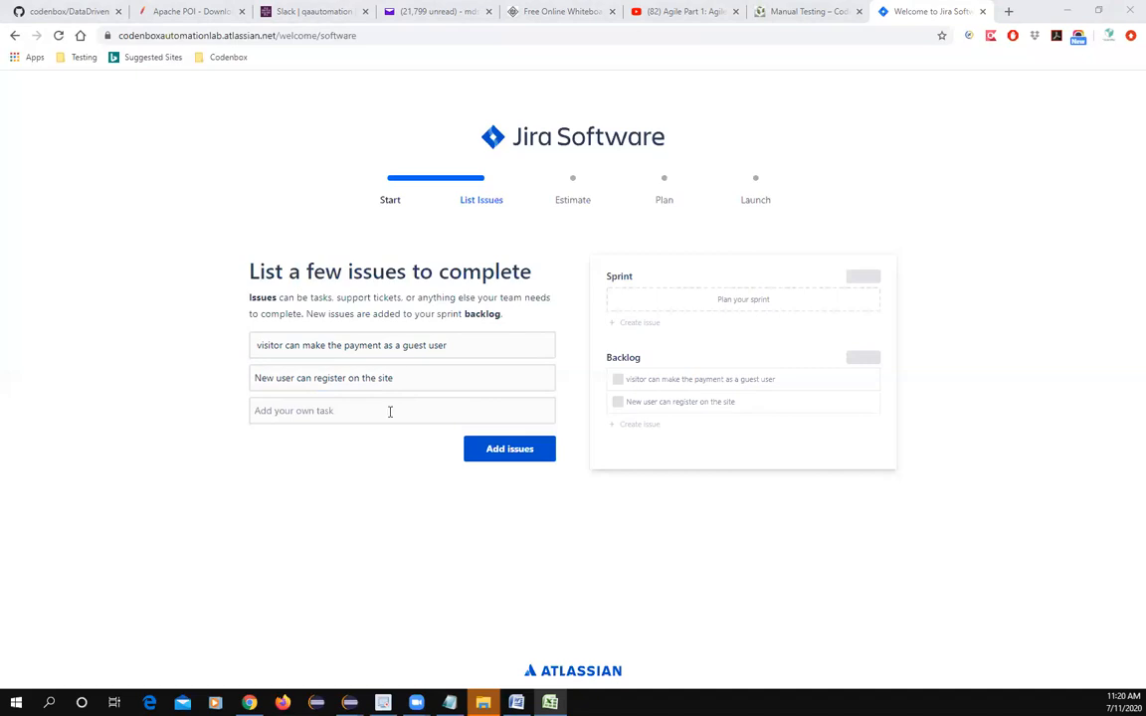
left_click(325, 408)
type("Registered user can browse items listed")
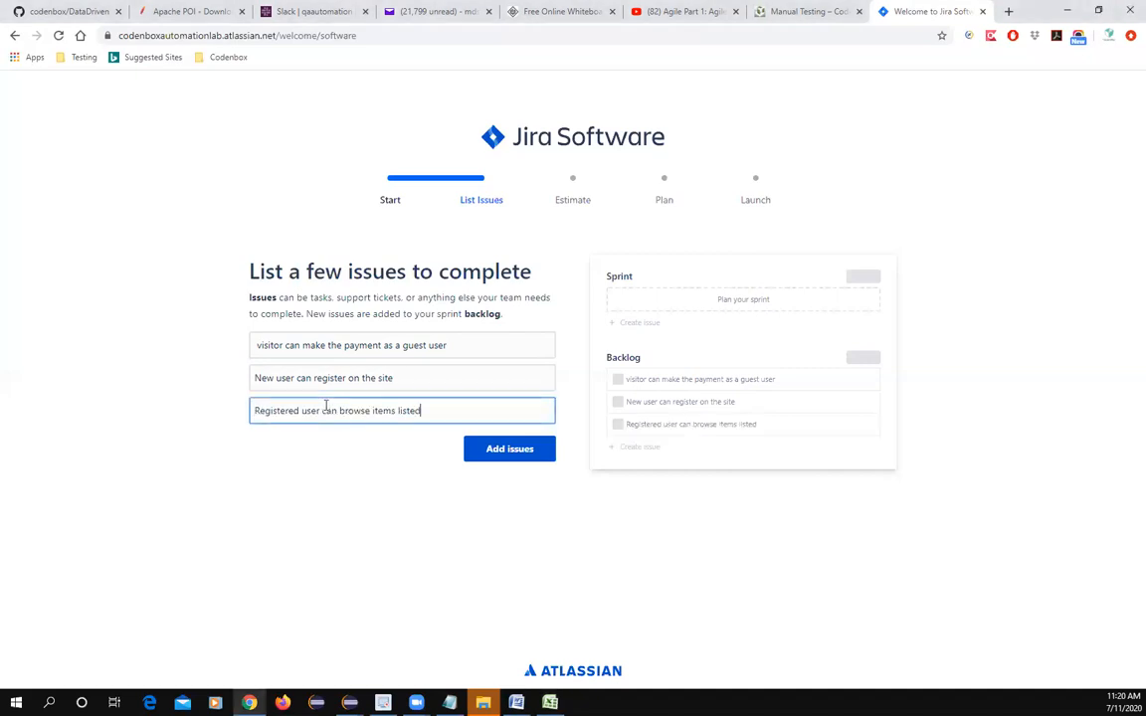
left_click(520, 452)
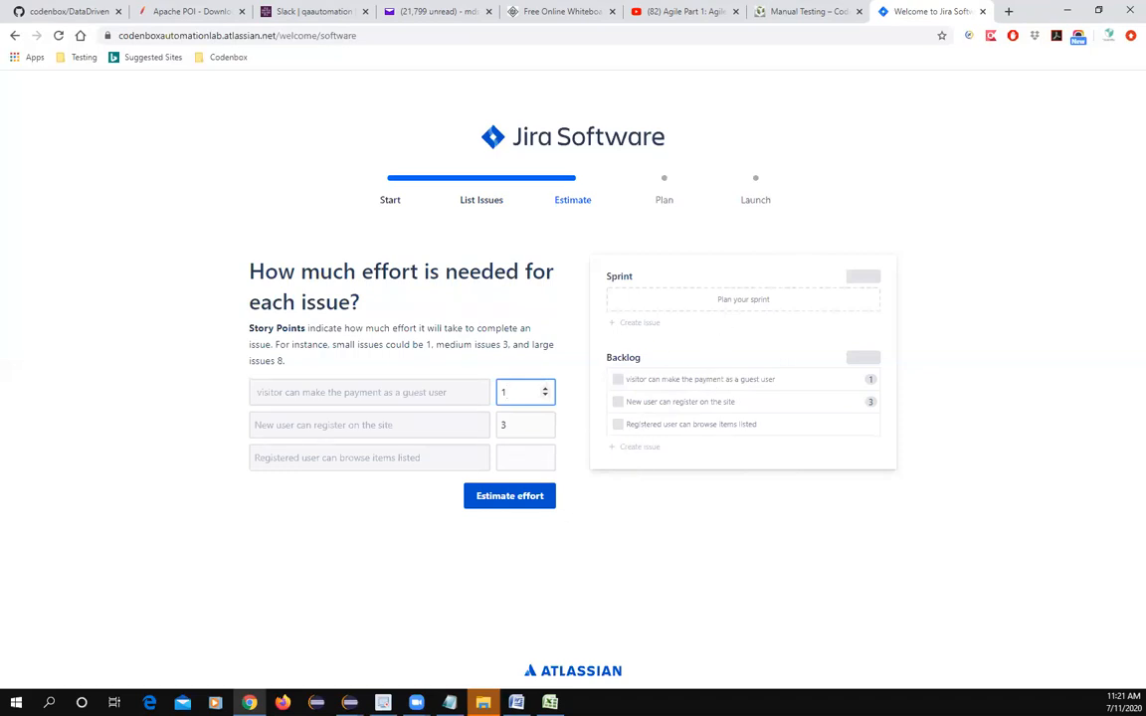
- Switch to the Excel workbook and look up the story points of US001 to US003 on the Sprint Planning sheet
key("alt+Tab")
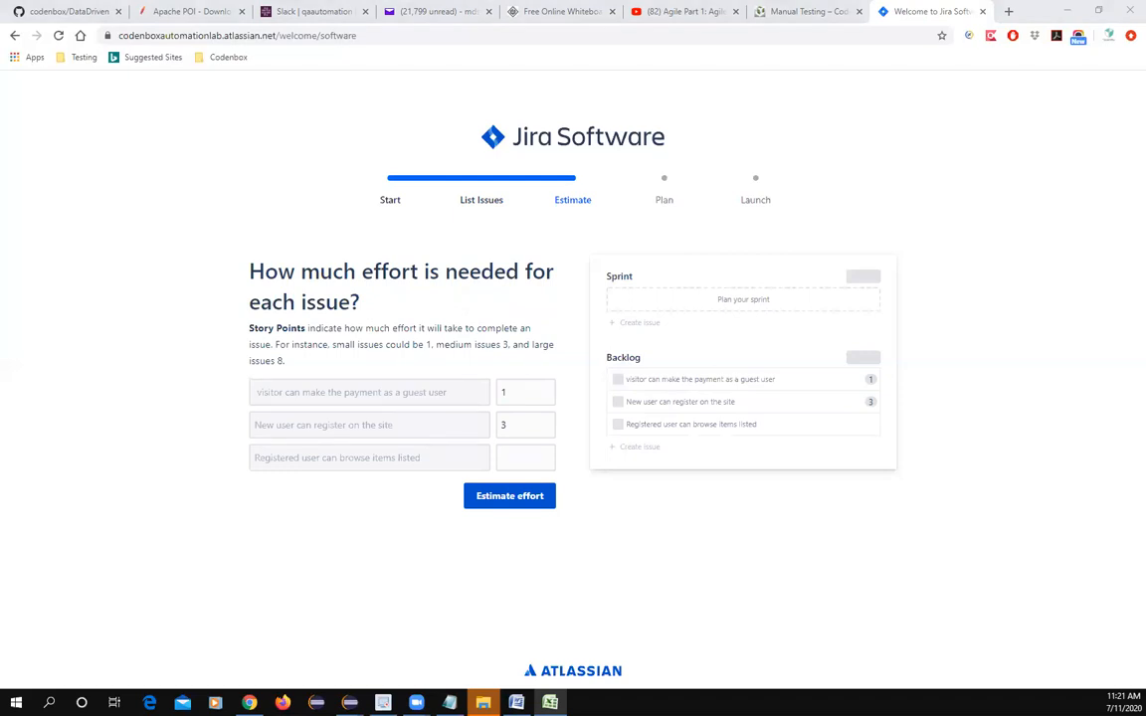
left_click_drag(0, 160, 736, 164)
left_click_drag(607, 166, 726, 182)
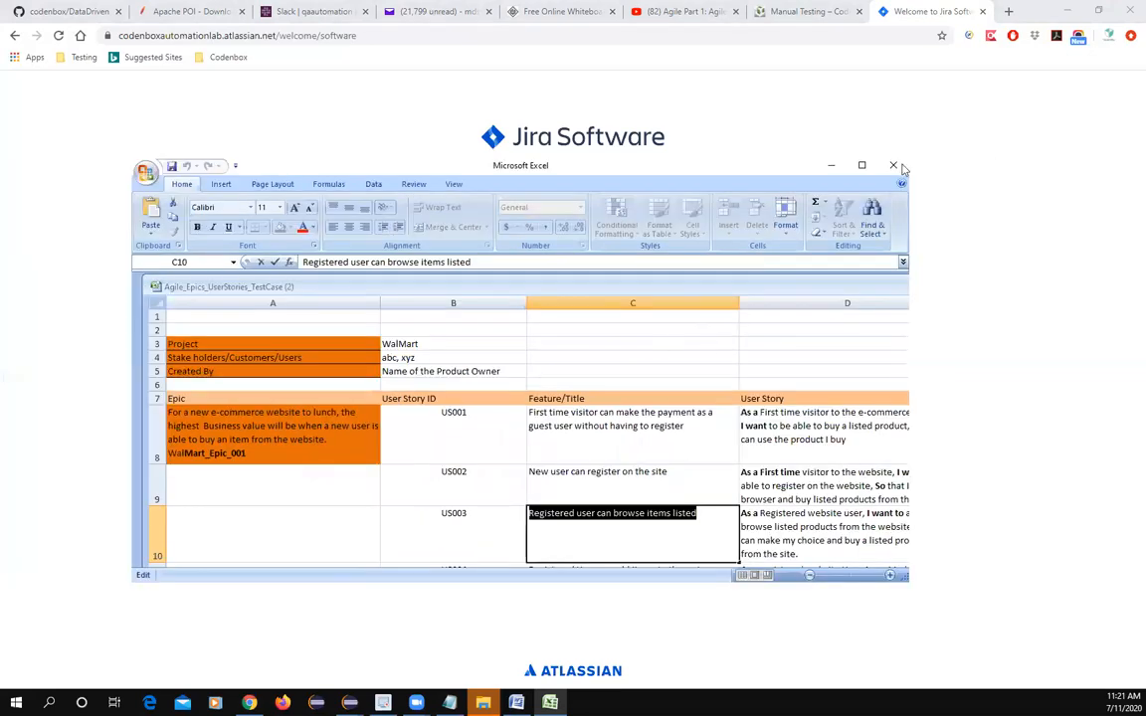
double_click(785, 159)
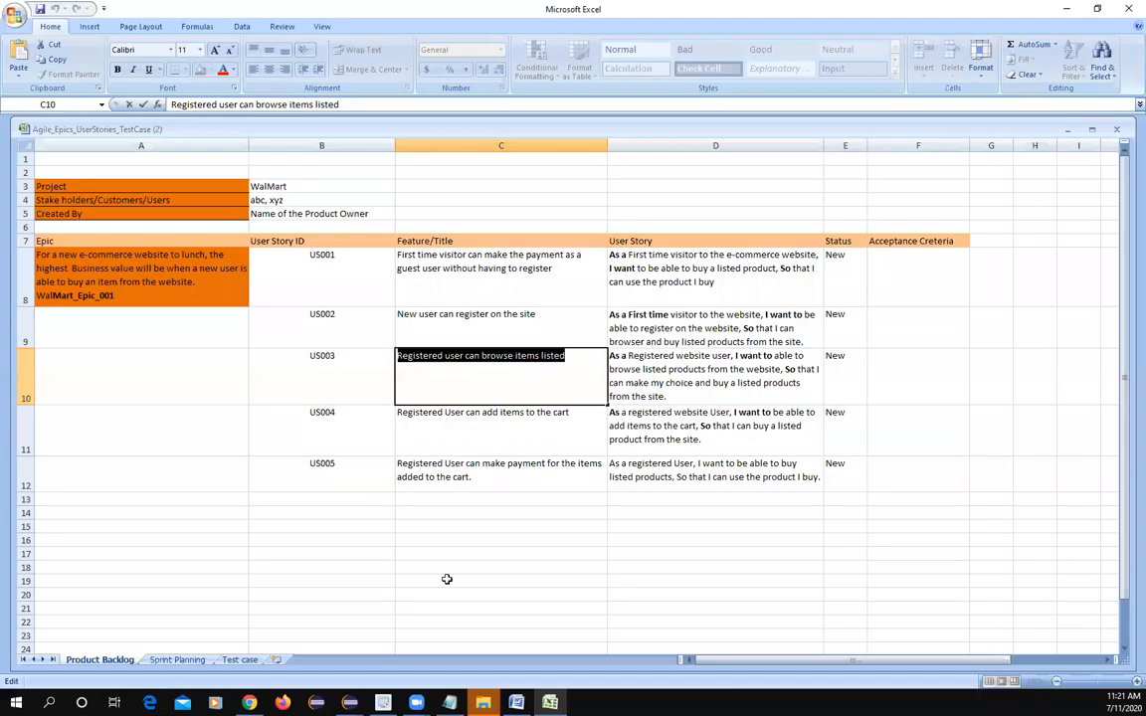
left_click(177, 659)
left_click(734, 221)
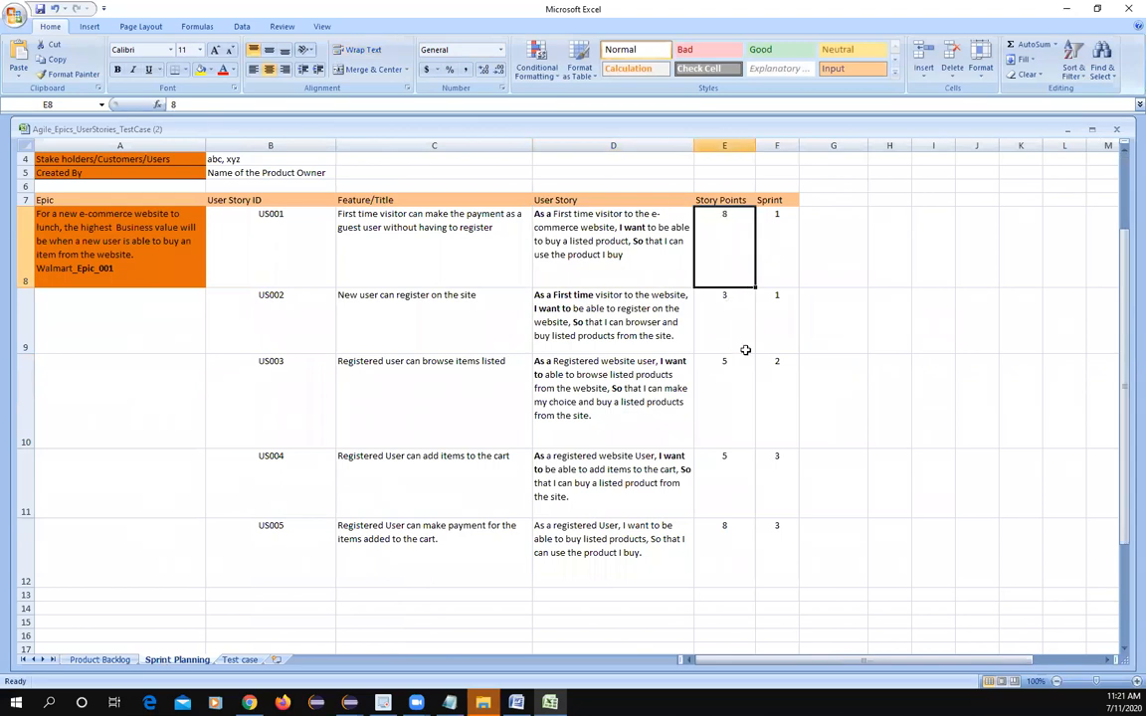
left_click(729, 345)
left_click(728, 390)
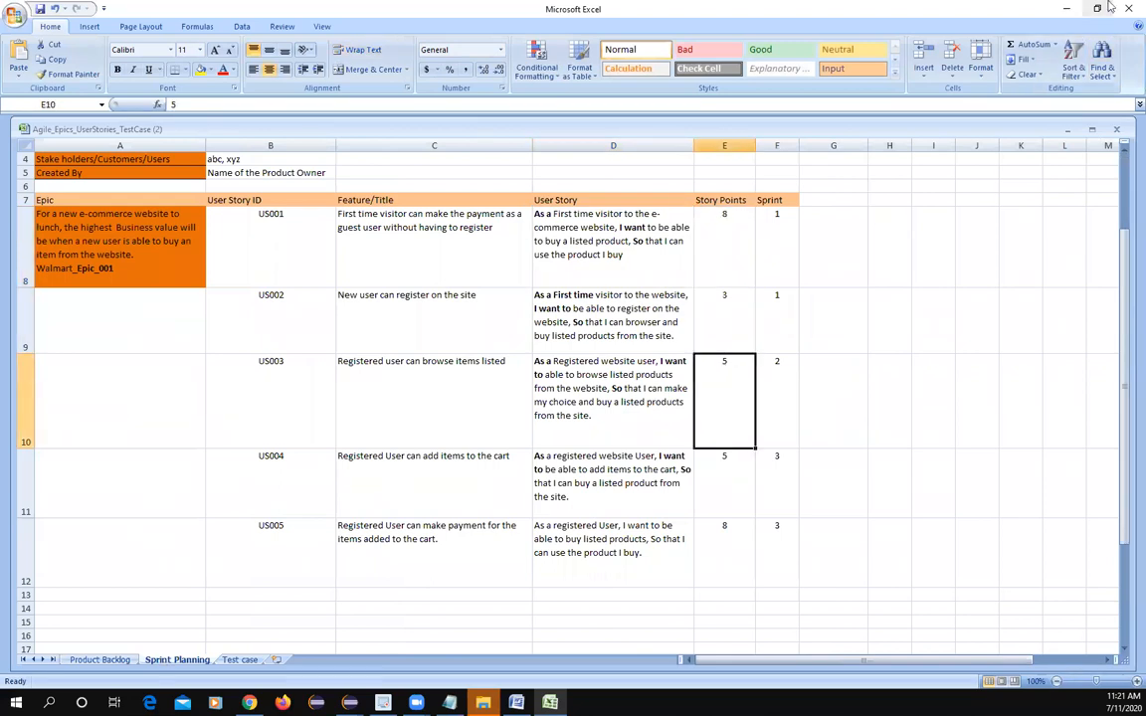
double_click(992, 7)
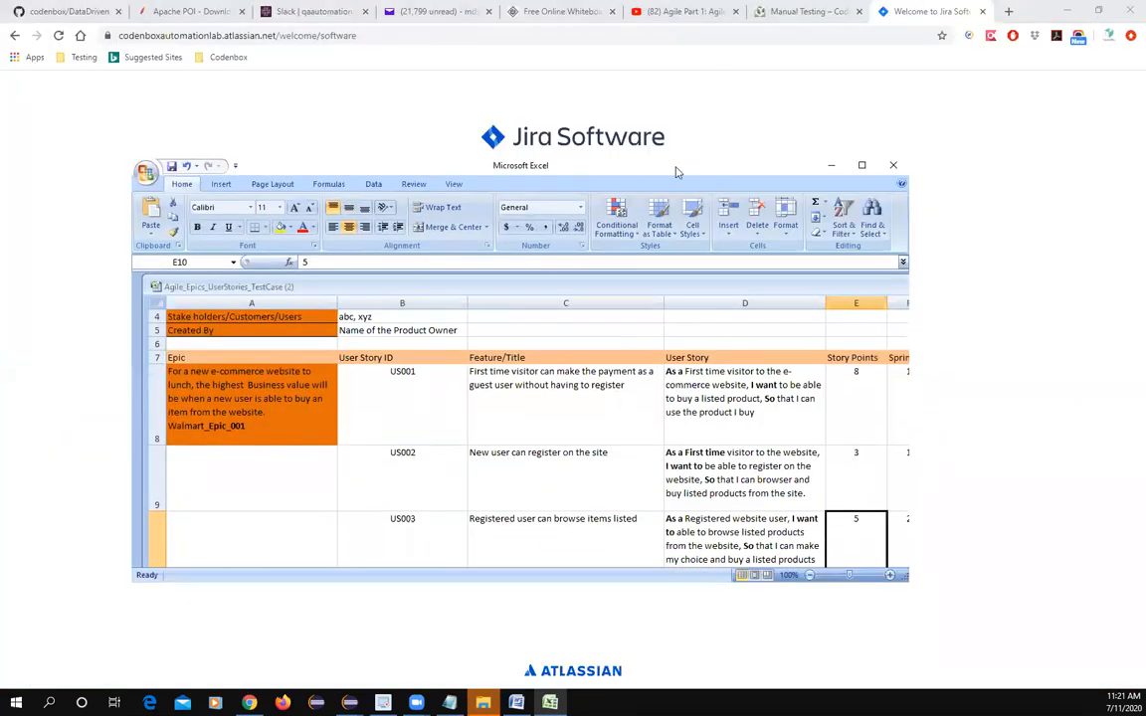
left_click(832, 167)
- In Jira, set the guest payment issue to 8 story points and the item browsing issue to 5, and submit the estimates
left_click(523, 390)
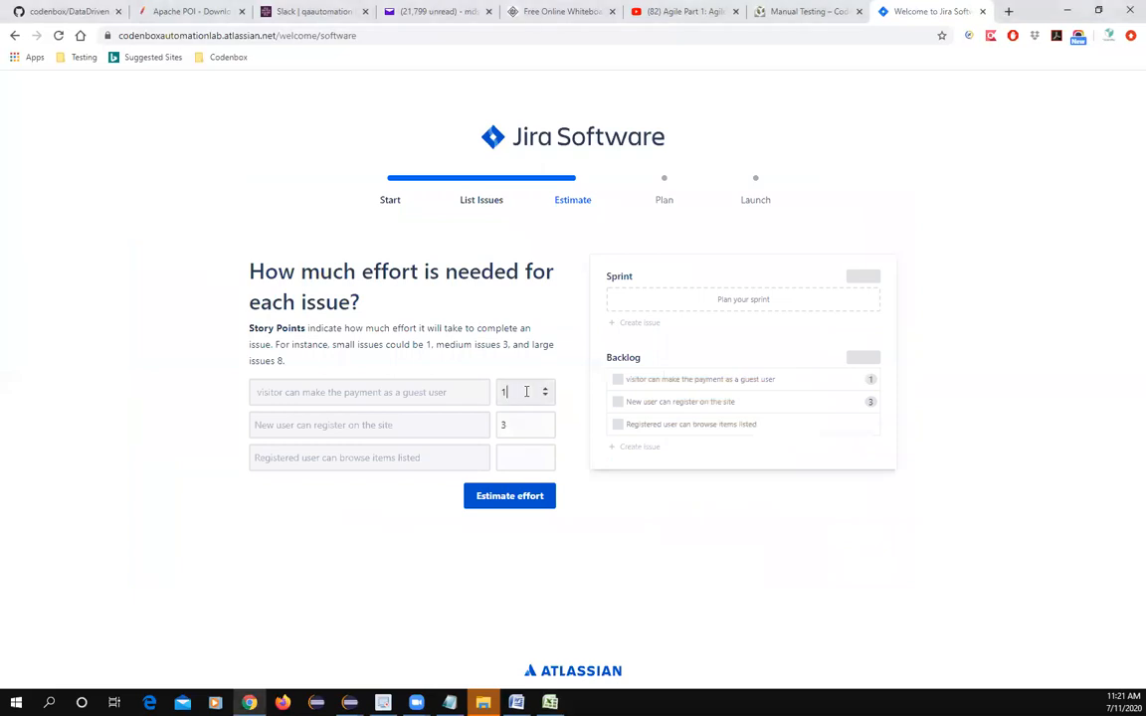
double_click(517, 391)
type("8")
key("Tab")
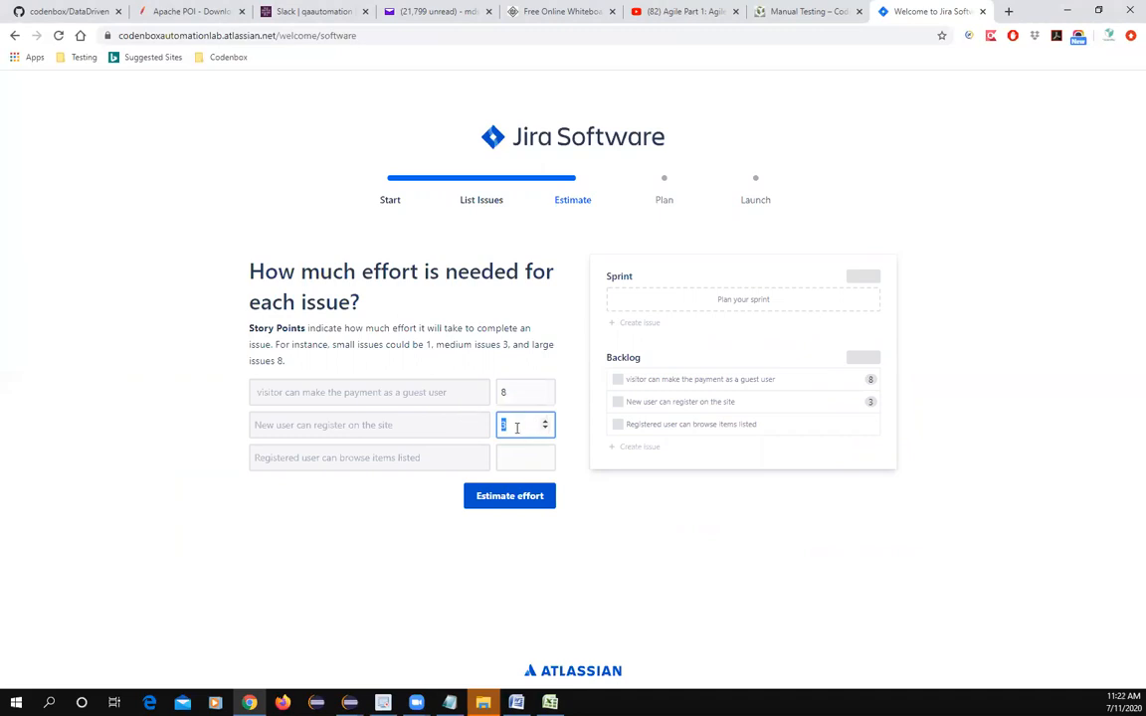
left_click(519, 460)
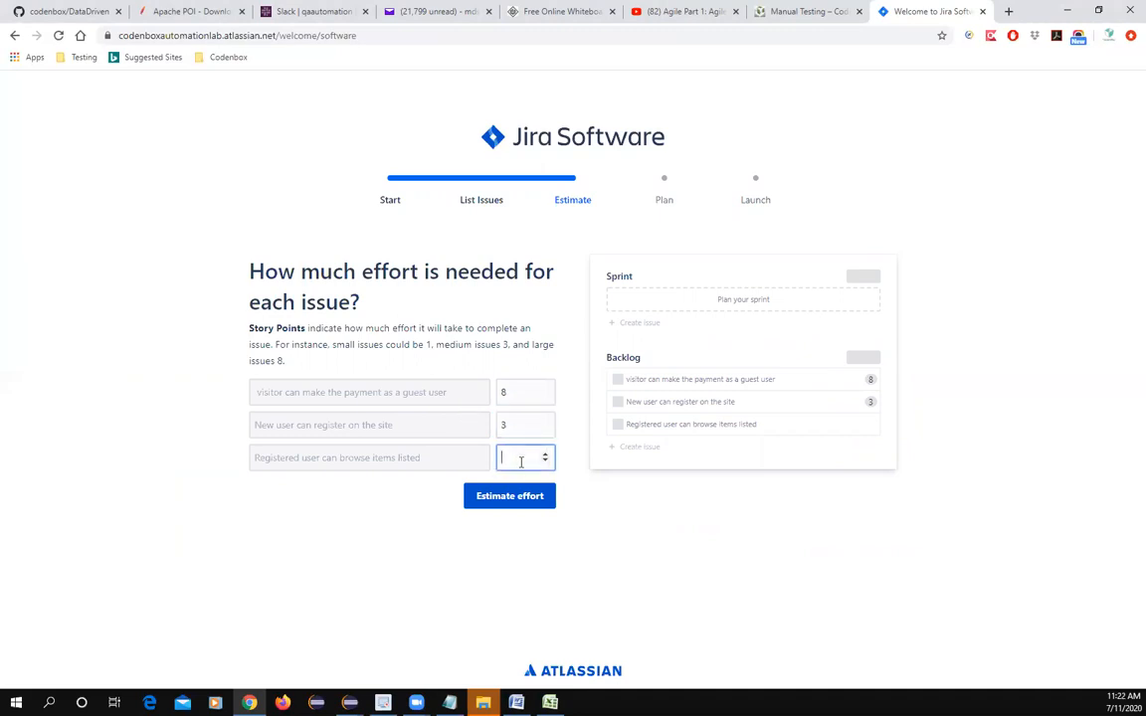
type("5")
left_click(635, 564)
left_click(527, 503)
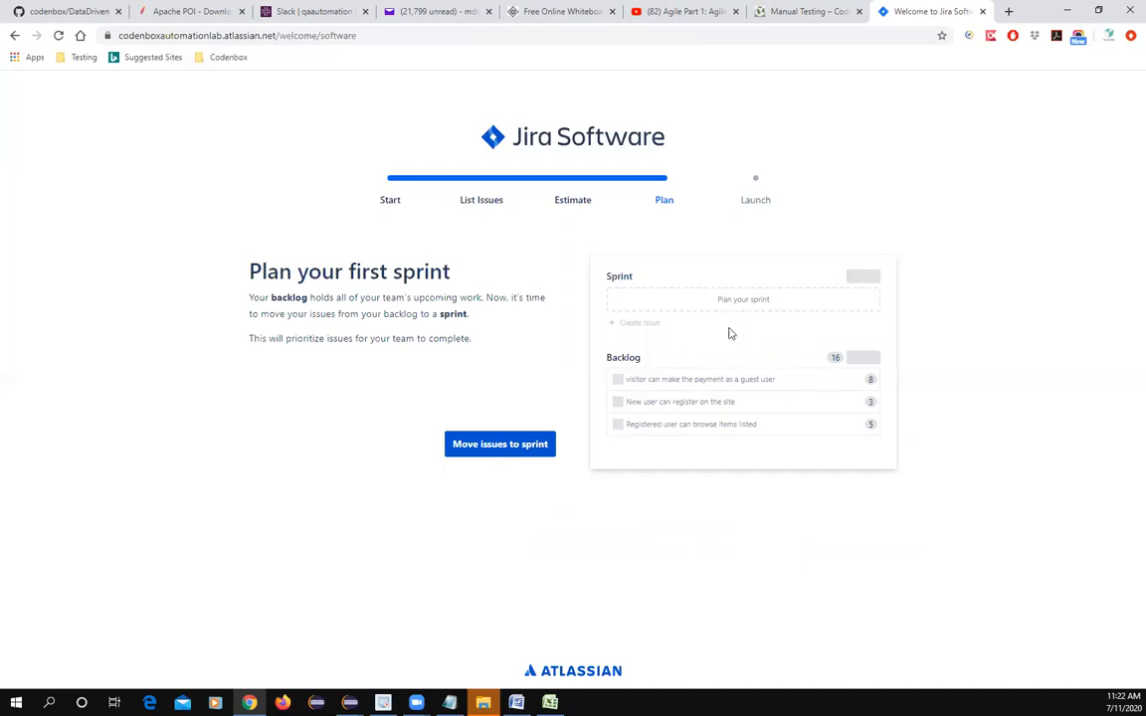
- Move the estimated issues into the first sprint and close the Jira Quickstart panel on the project's backlog
left_click(514, 451)
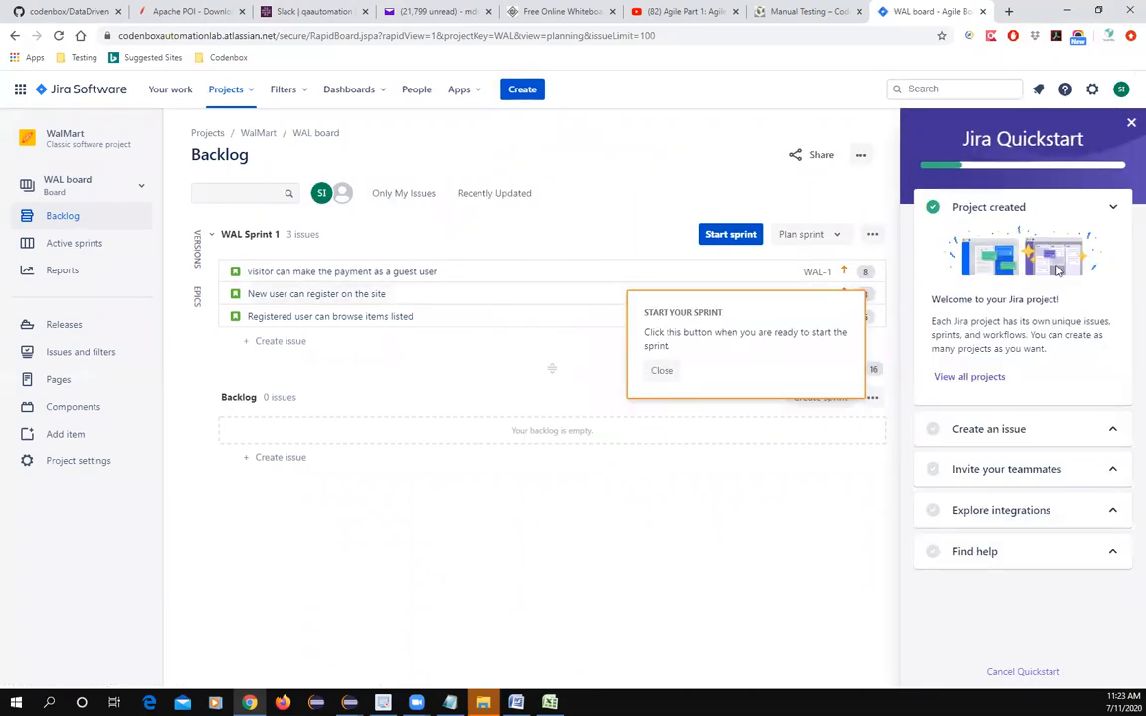
left_click(1131, 126)
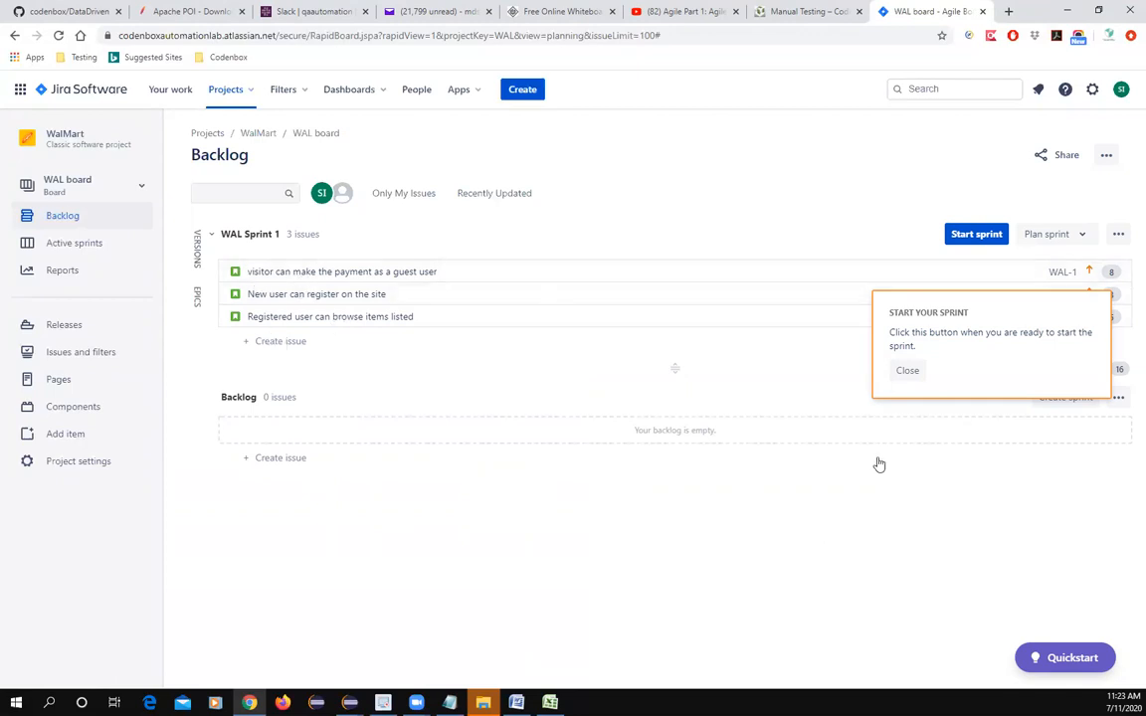
- Dismiss the start-sprint hint, show the epics and begin a new epic in the WalMart project, checking the project and issue type choices
left_click(907, 370)
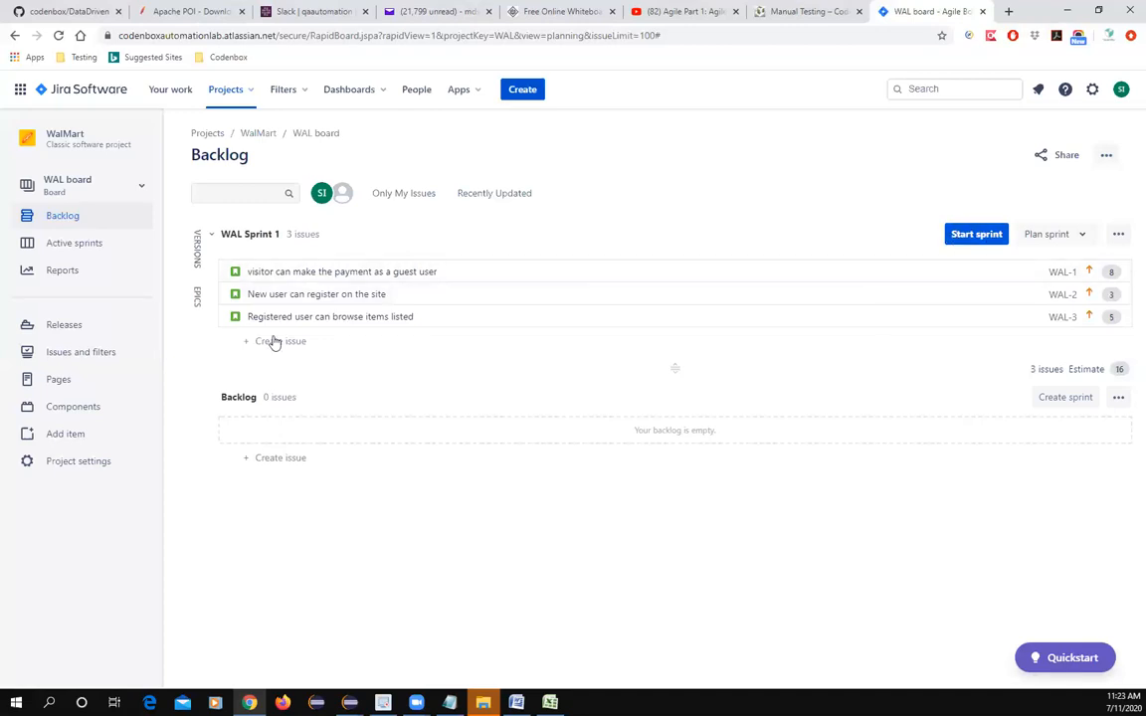
left_click(197, 298)
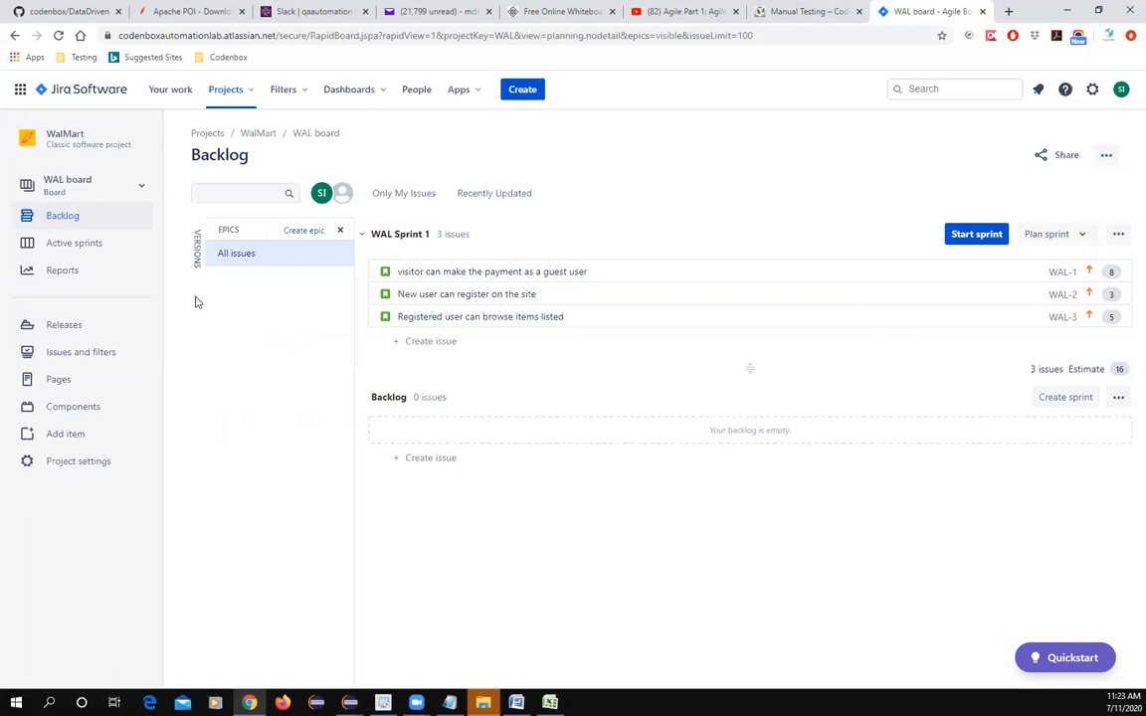
left_click(304, 232)
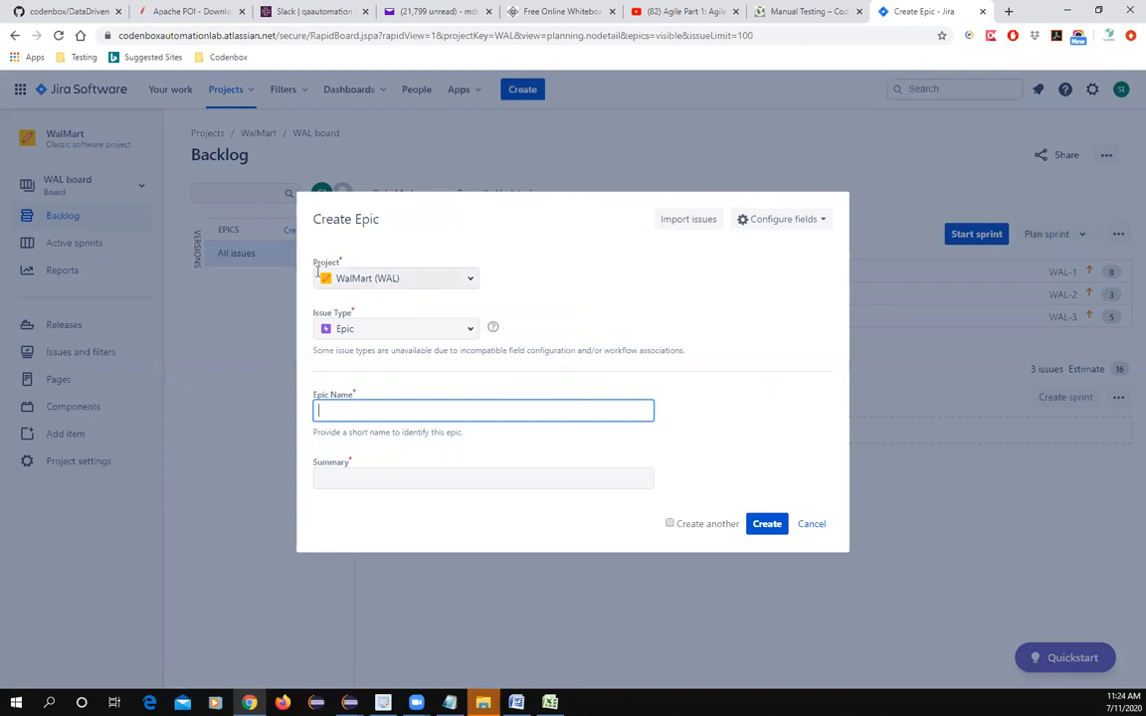
left_click(470, 285)
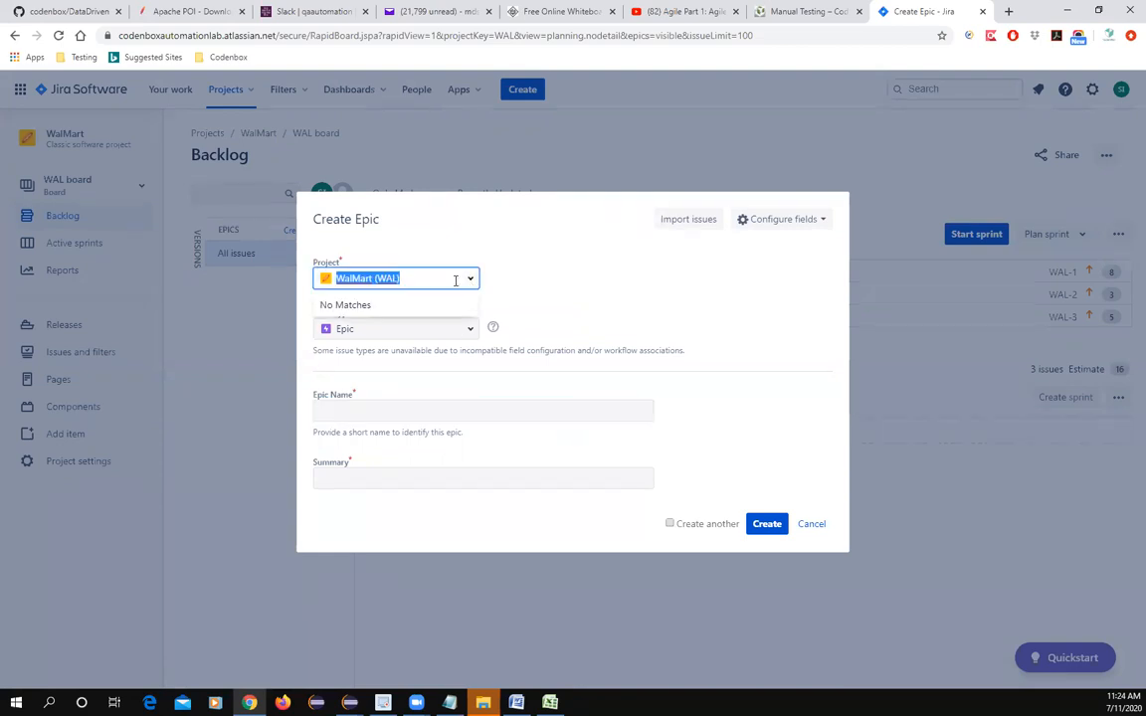
left_click(500, 261)
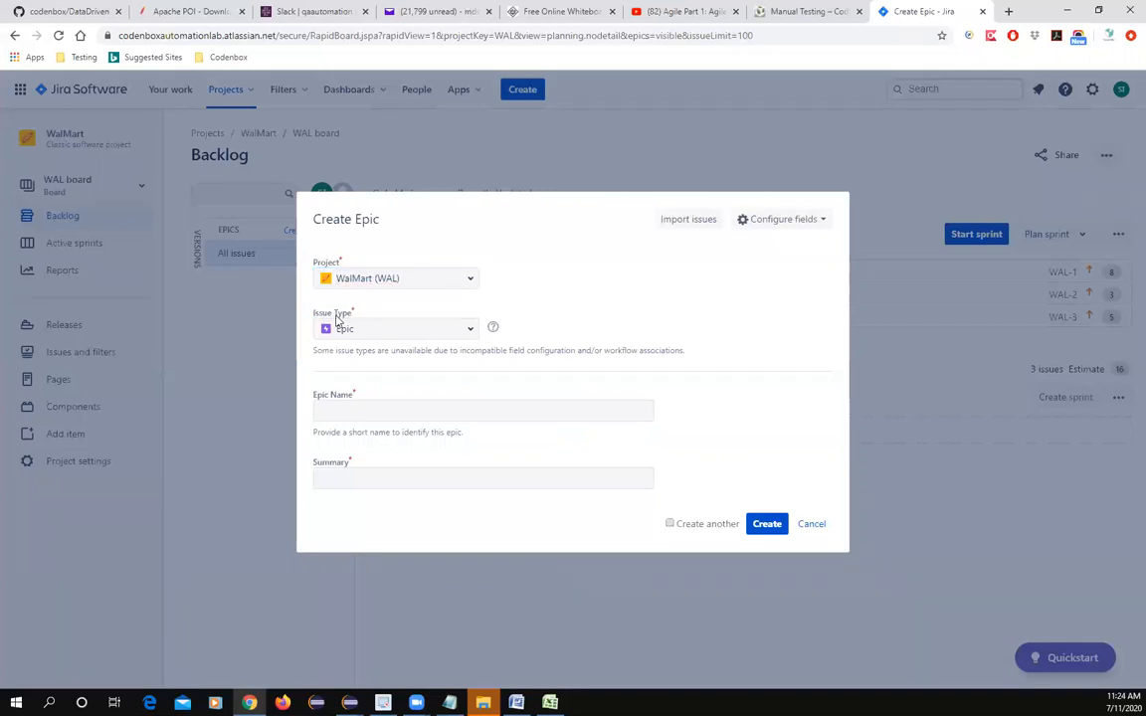
left_click(462, 329)
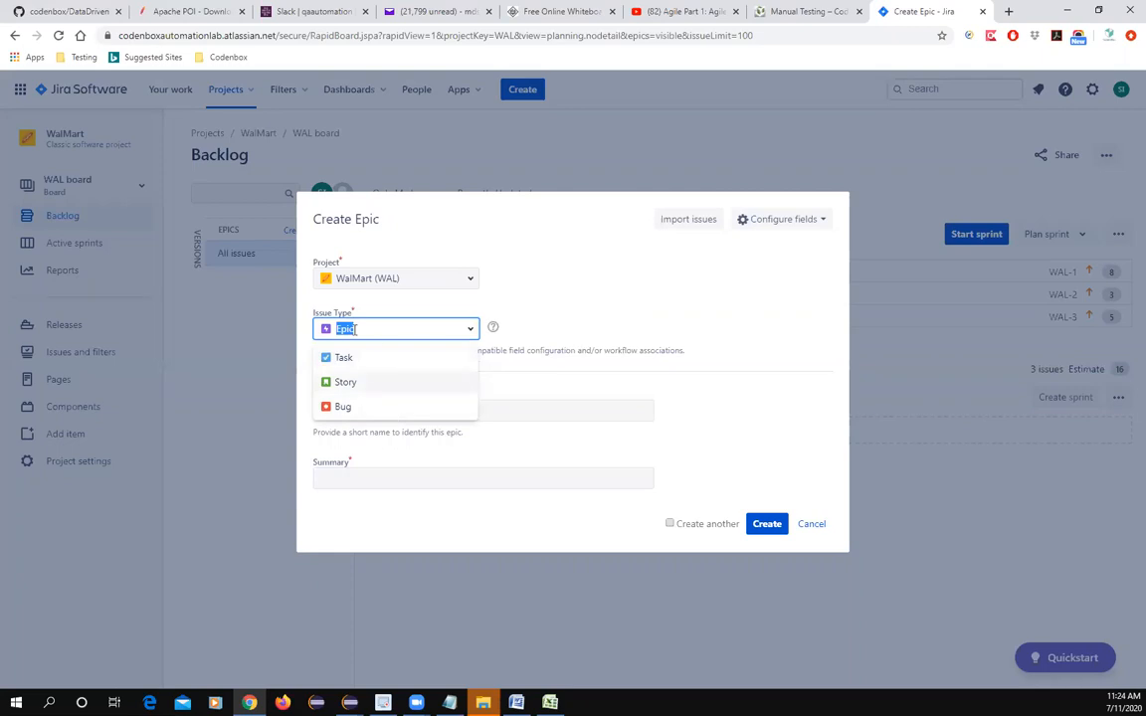
left_click(609, 312)
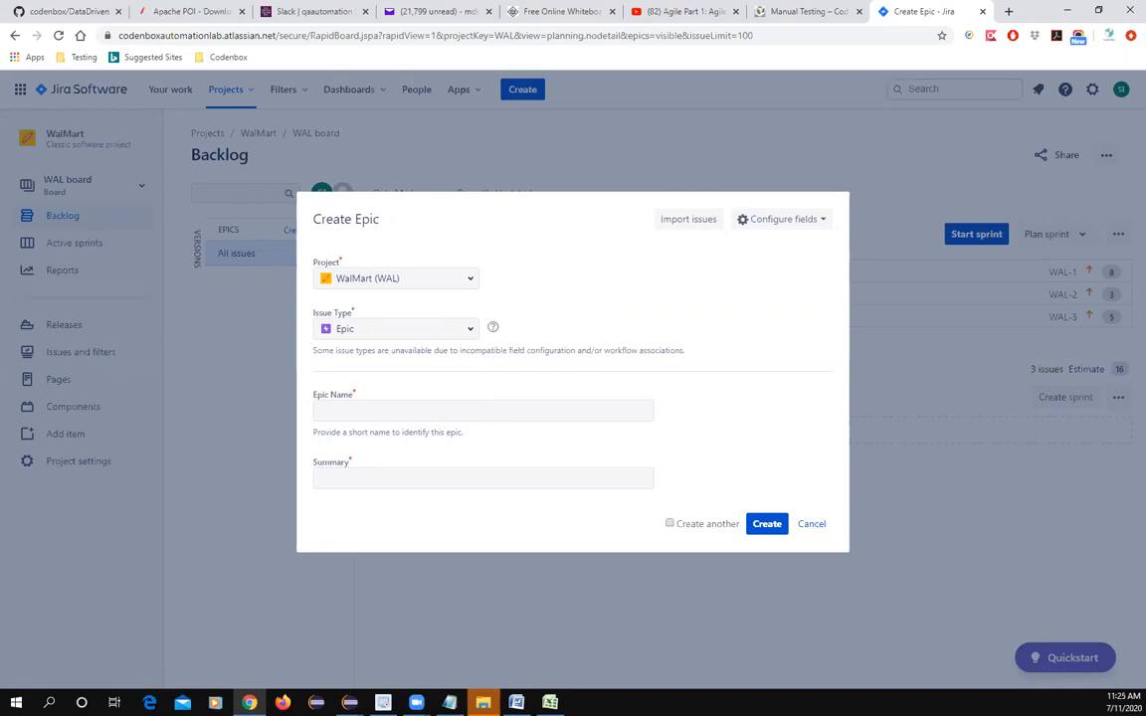
- Switch to the Excel workbook and examine the epic, feature title and user story of US001 on the Product Backlog sheet
key("alt+Tab")
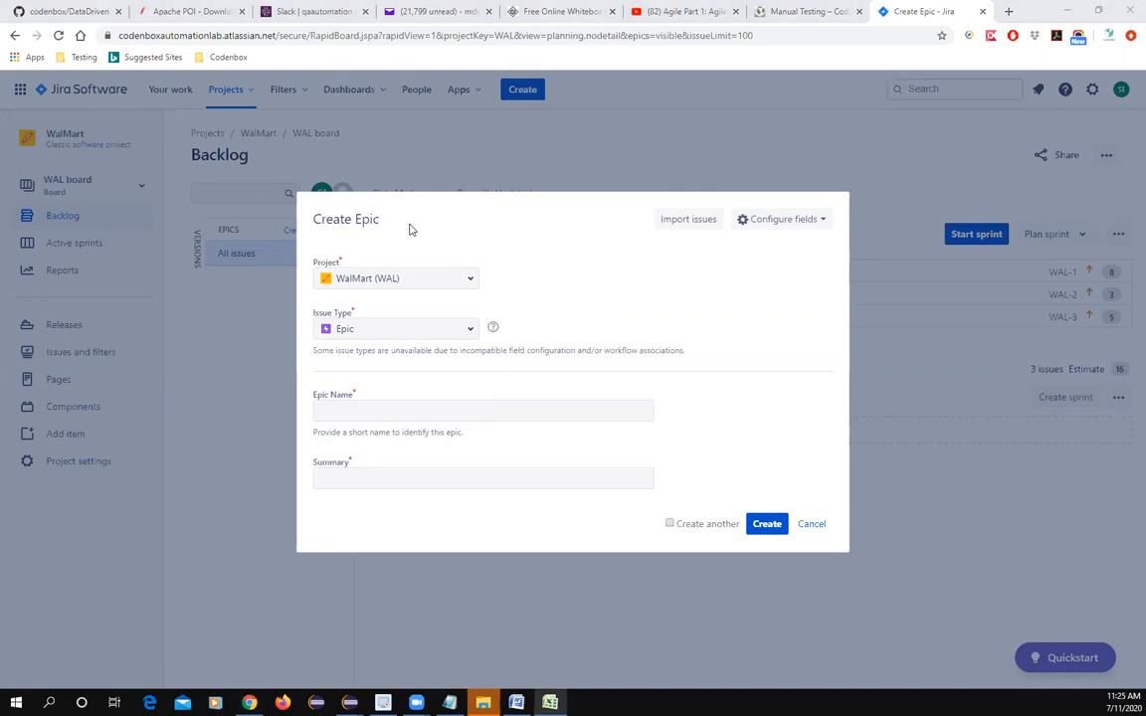
left_click_drag(1145, 164, 772, 169)
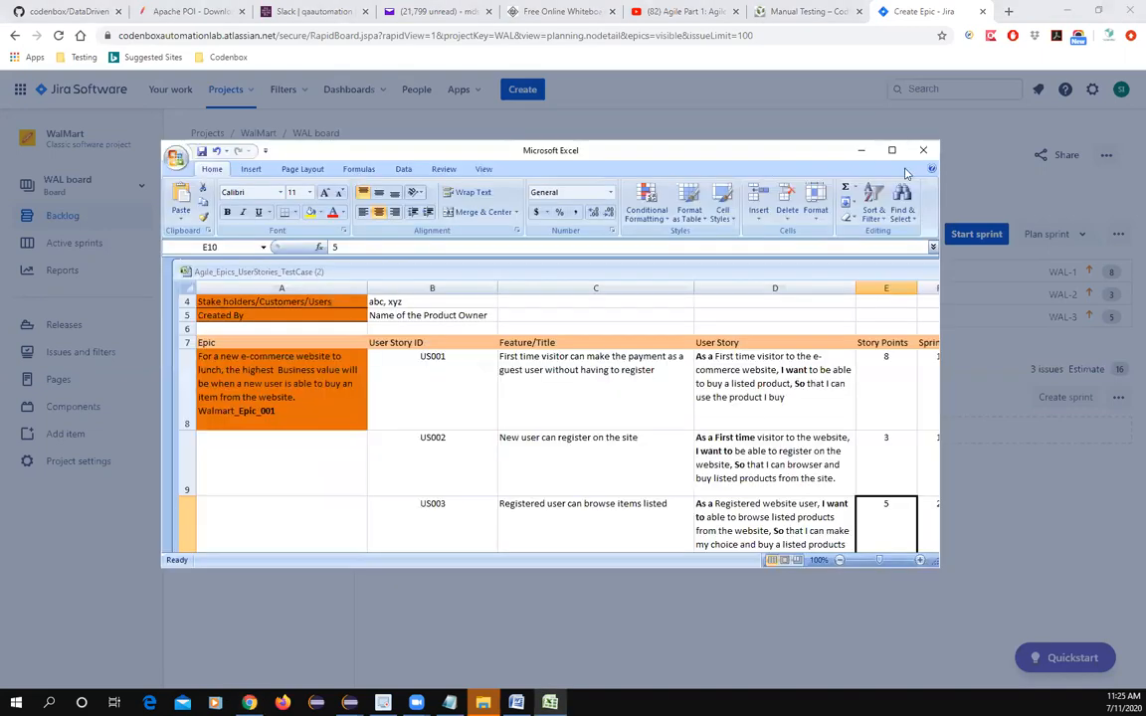
double_click(808, 149)
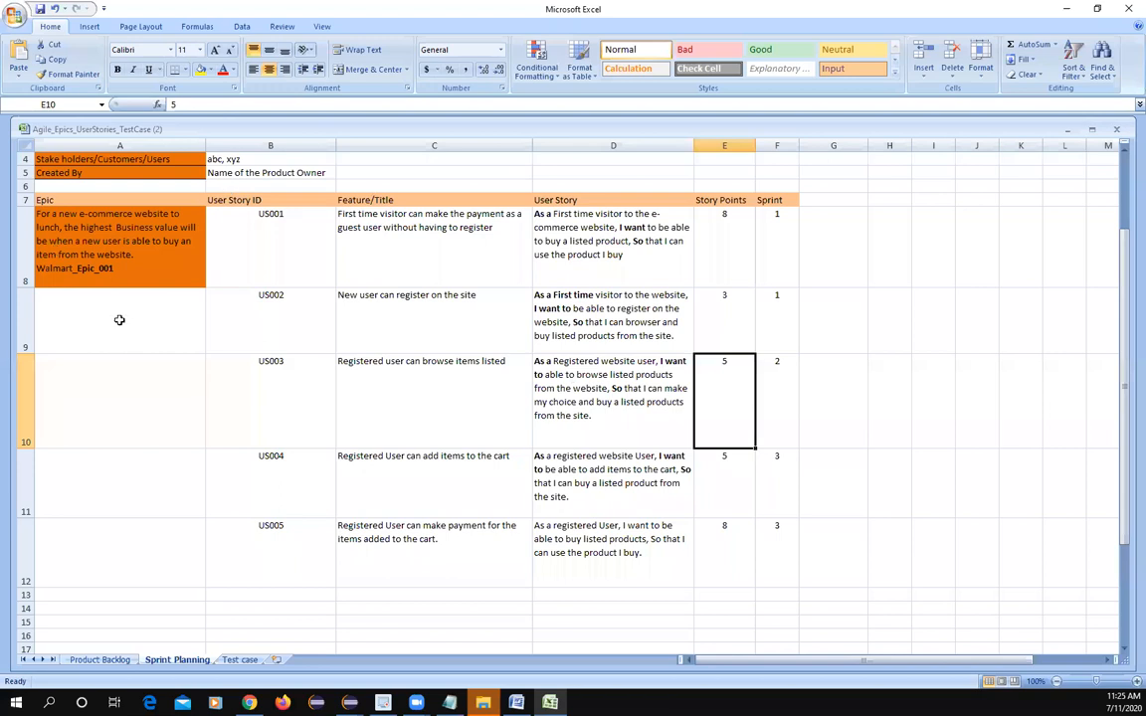
scroll(119, 319, "up", 1)
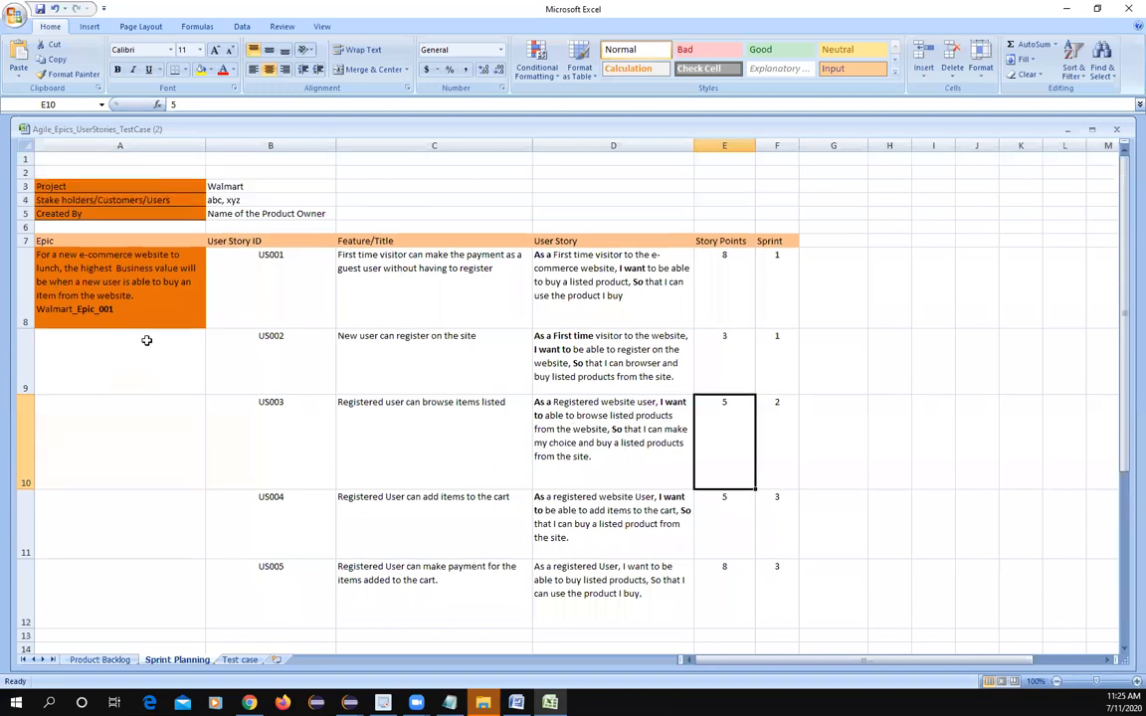
left_click(99, 660)
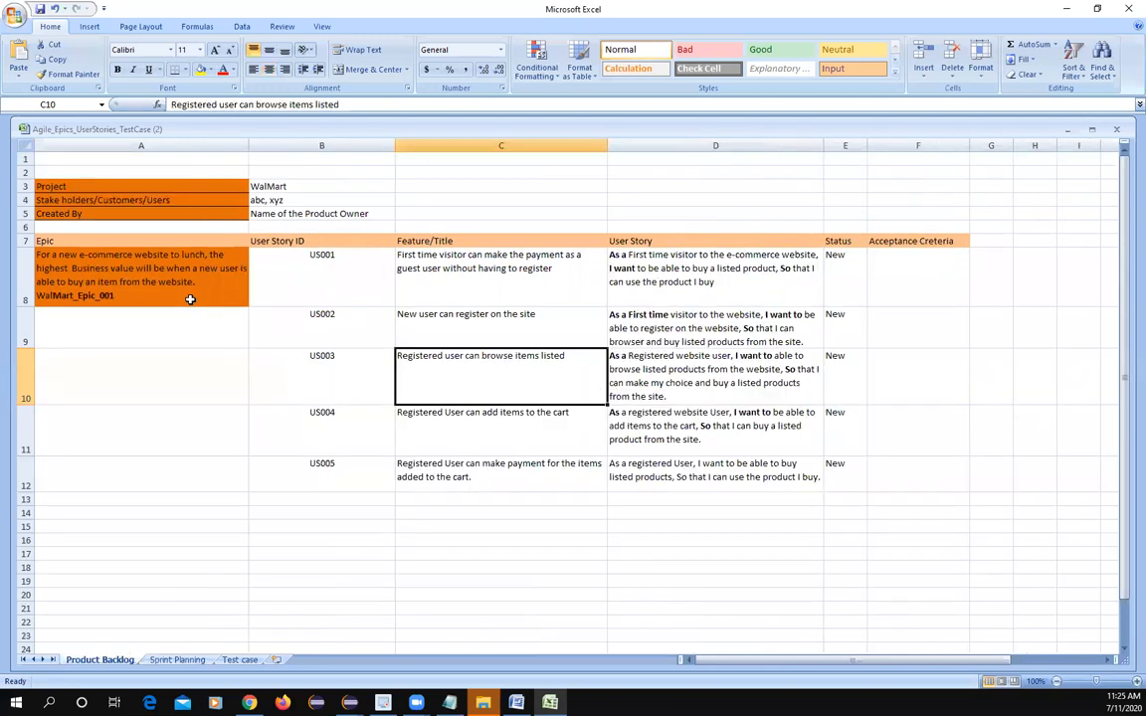
left_click(87, 281)
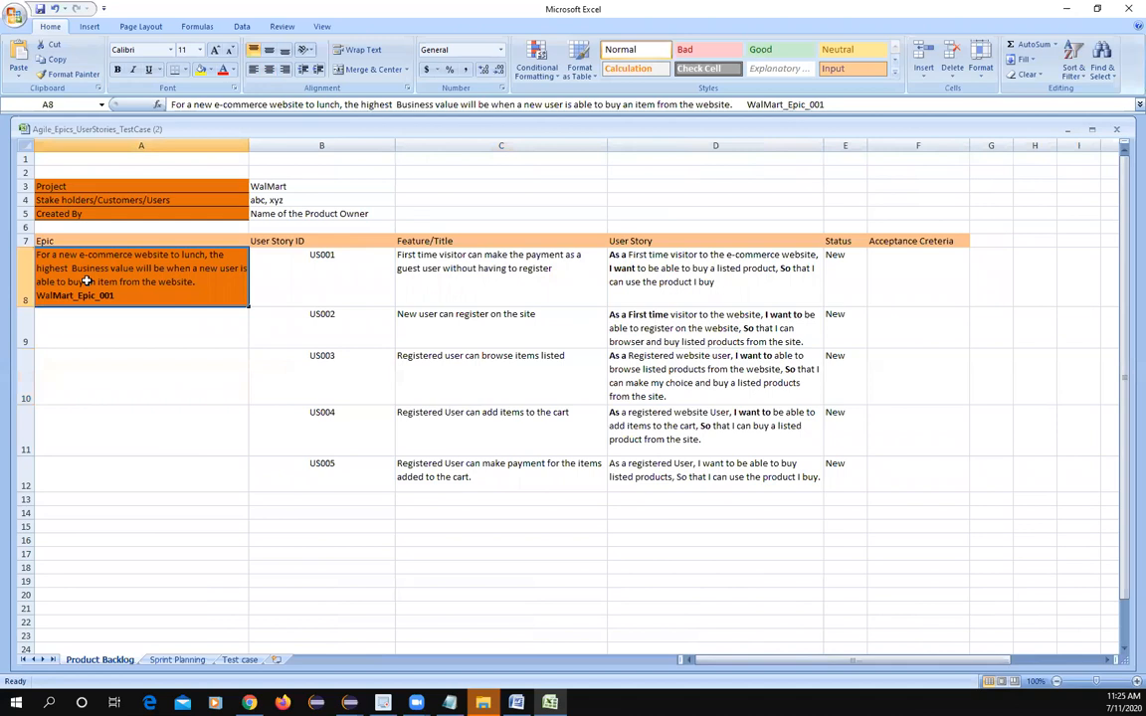
left_click(323, 260)
left_click_drag(345, 272, 319, 268)
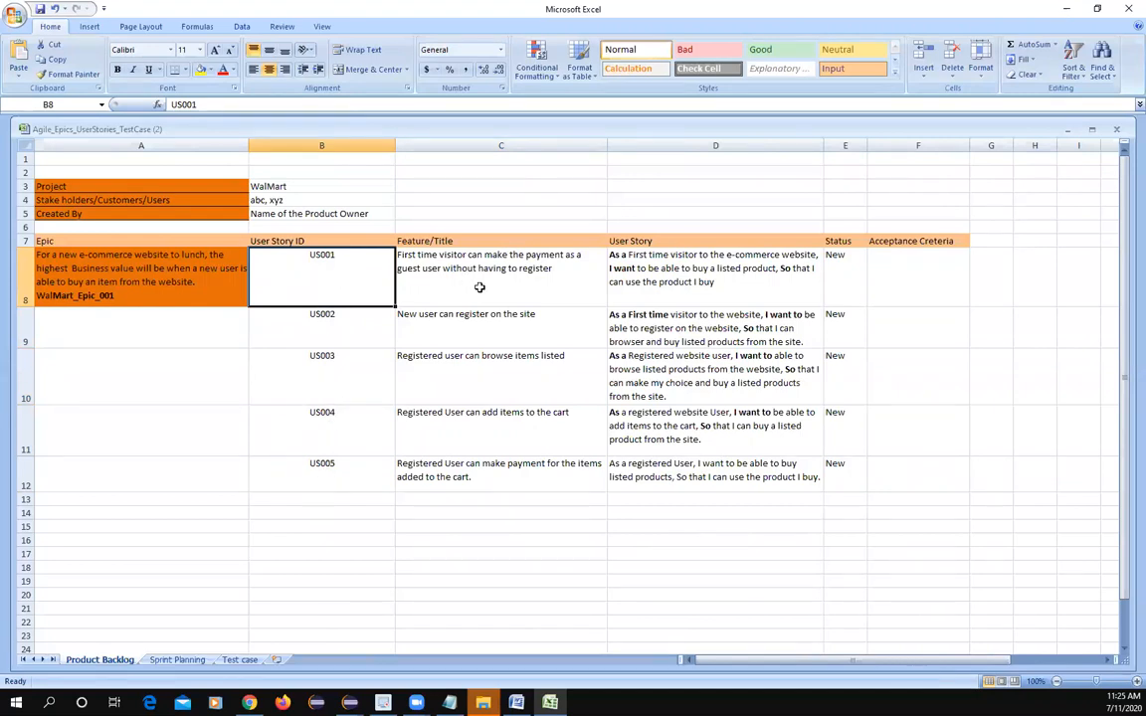
left_click(431, 258)
left_click(144, 265)
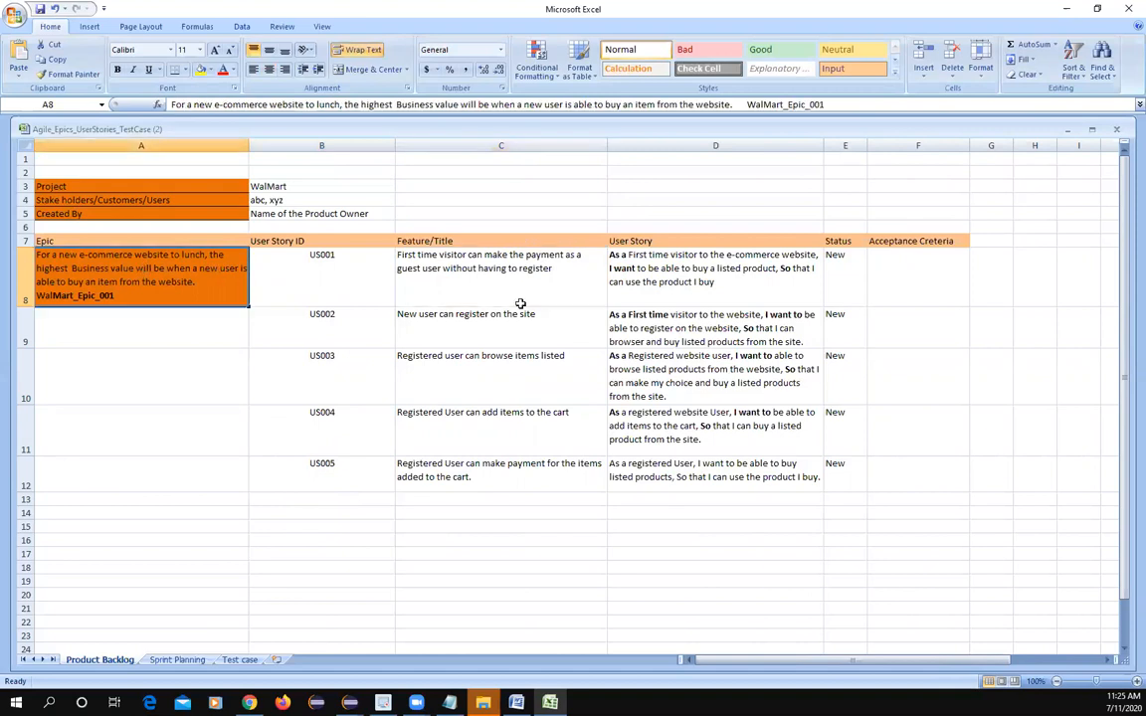
left_click(438, 259)
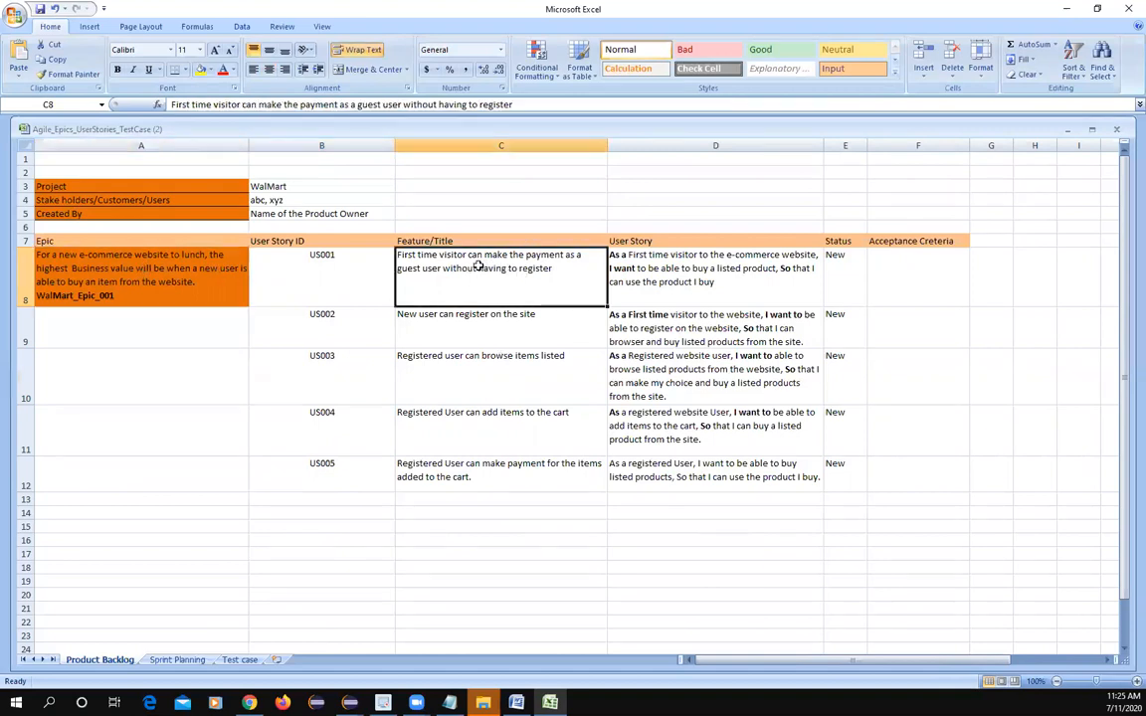
left_click(713, 269)
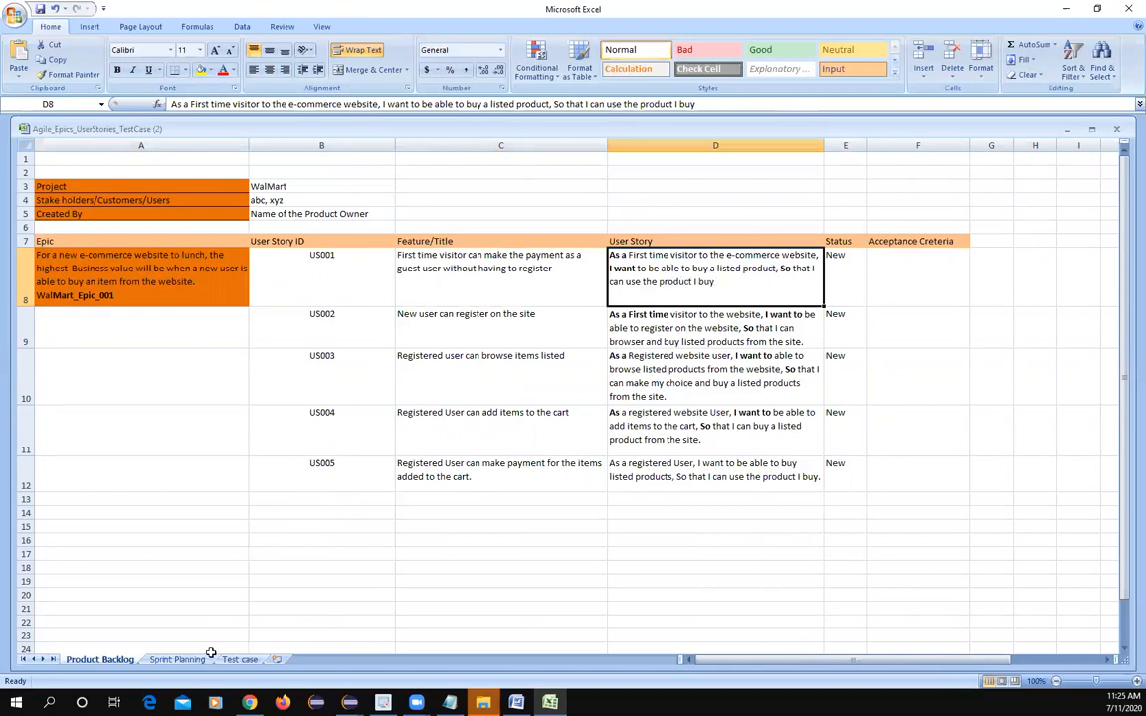
- Copy the epic description without the epic ID from cell A8 of the Sprint Planning sheet, and move Excel off the Jira form
left_click(177, 660)
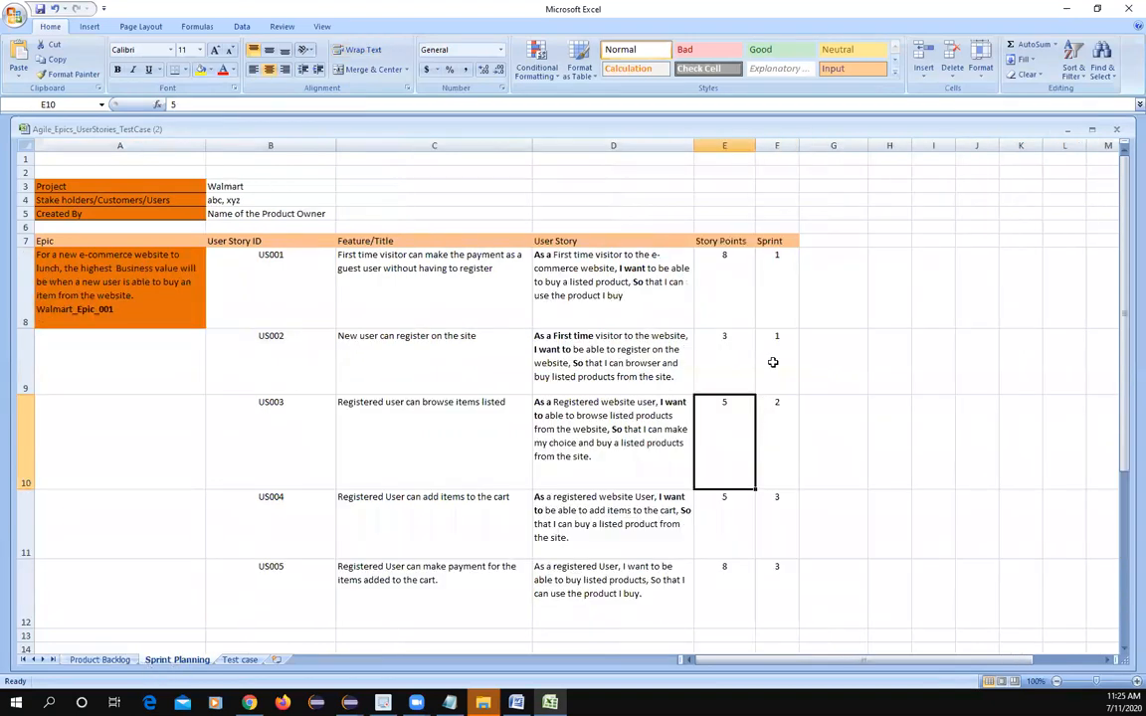
left_click(95, 254)
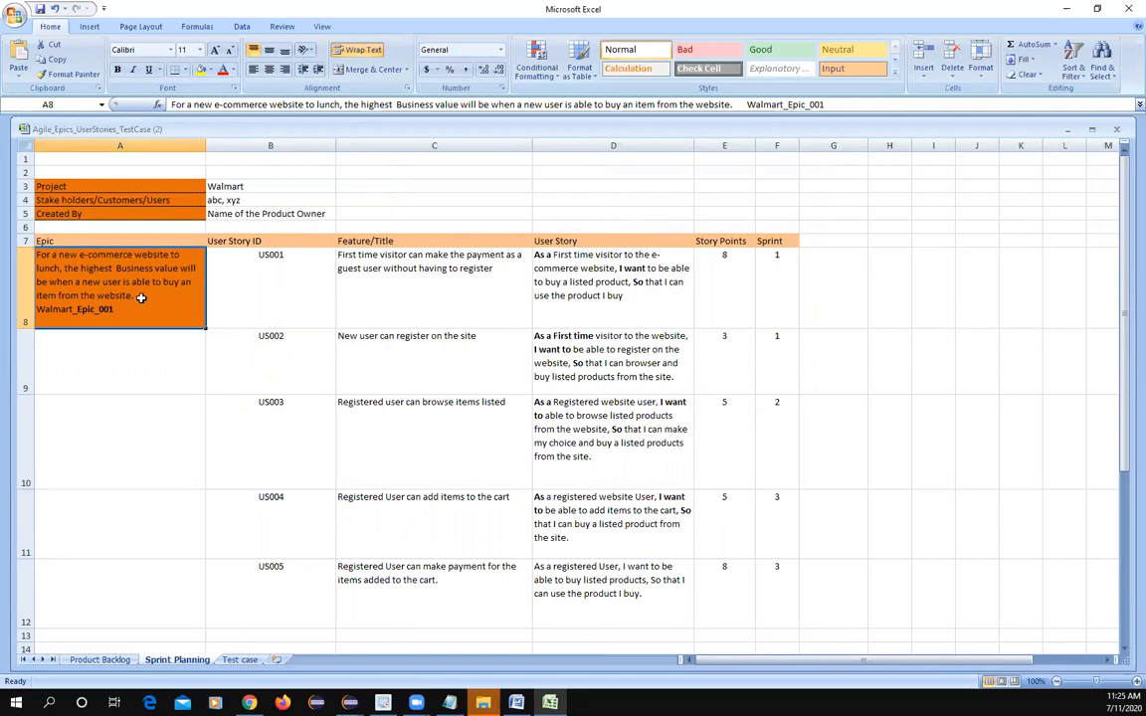
double_click(139, 301)
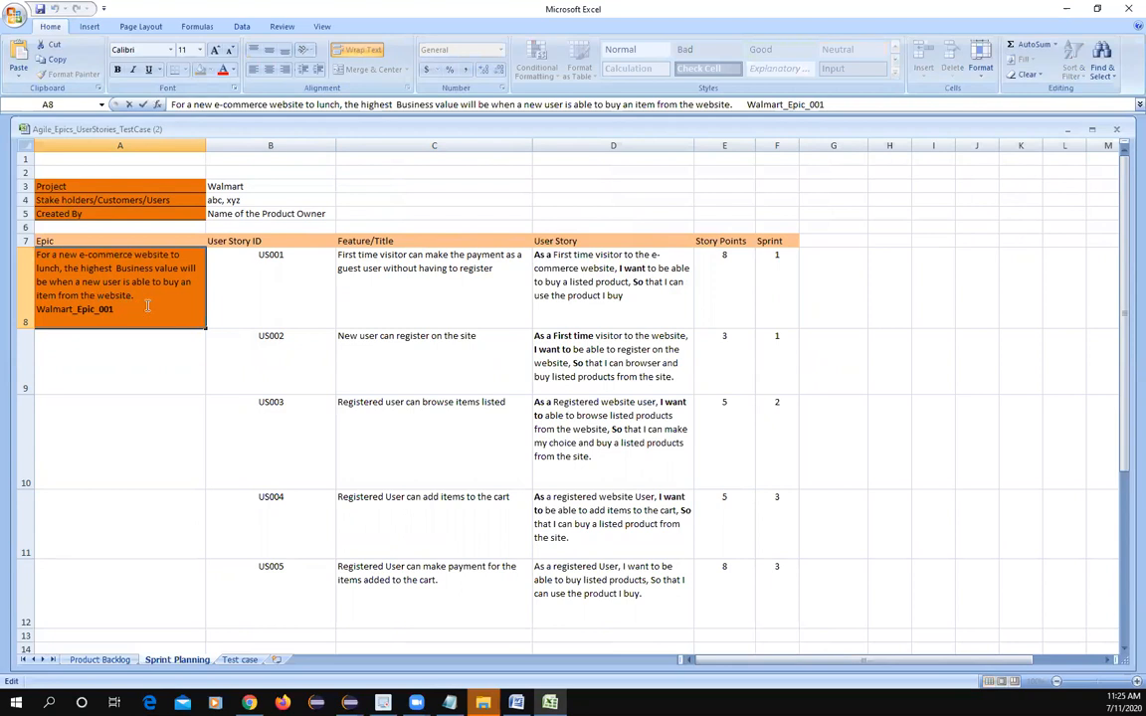
key("ctrl+shift+Home")
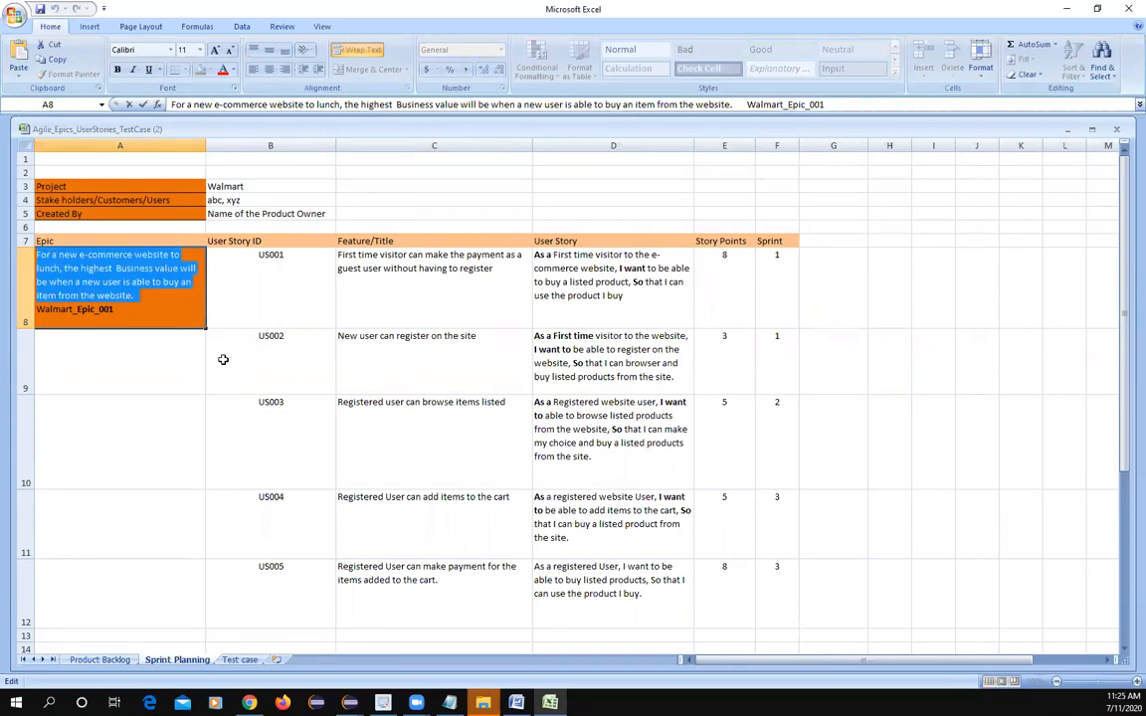
double_click(988, 11)
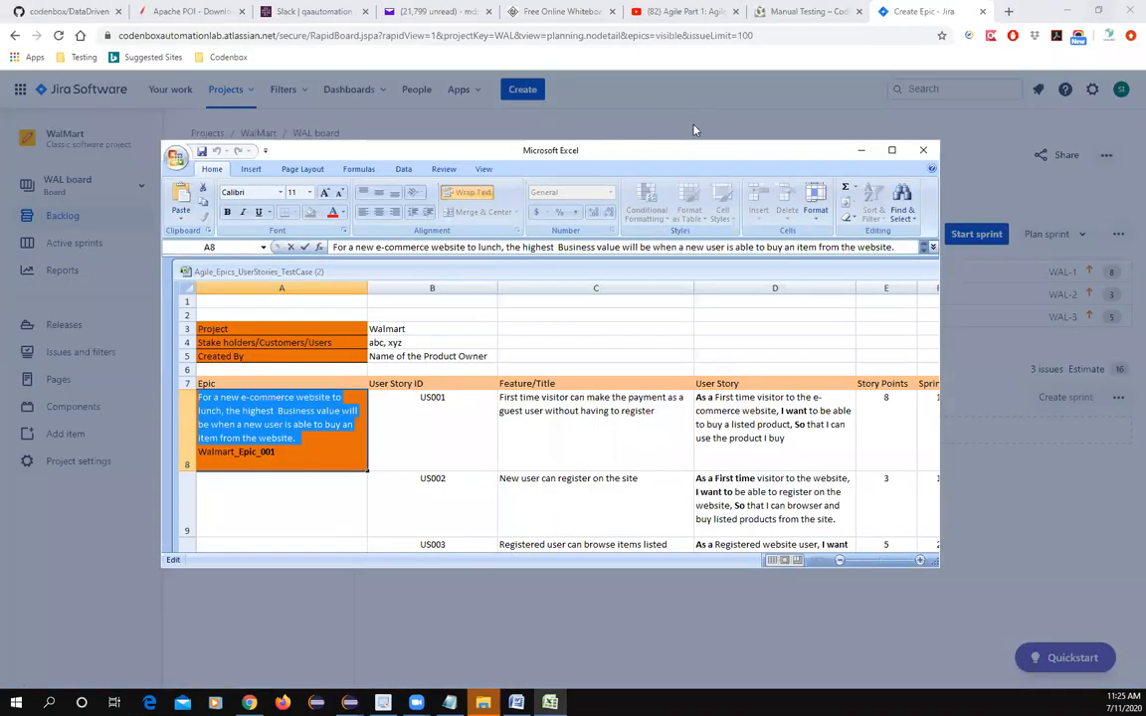
left_click_drag(681, 160, 0, 209)
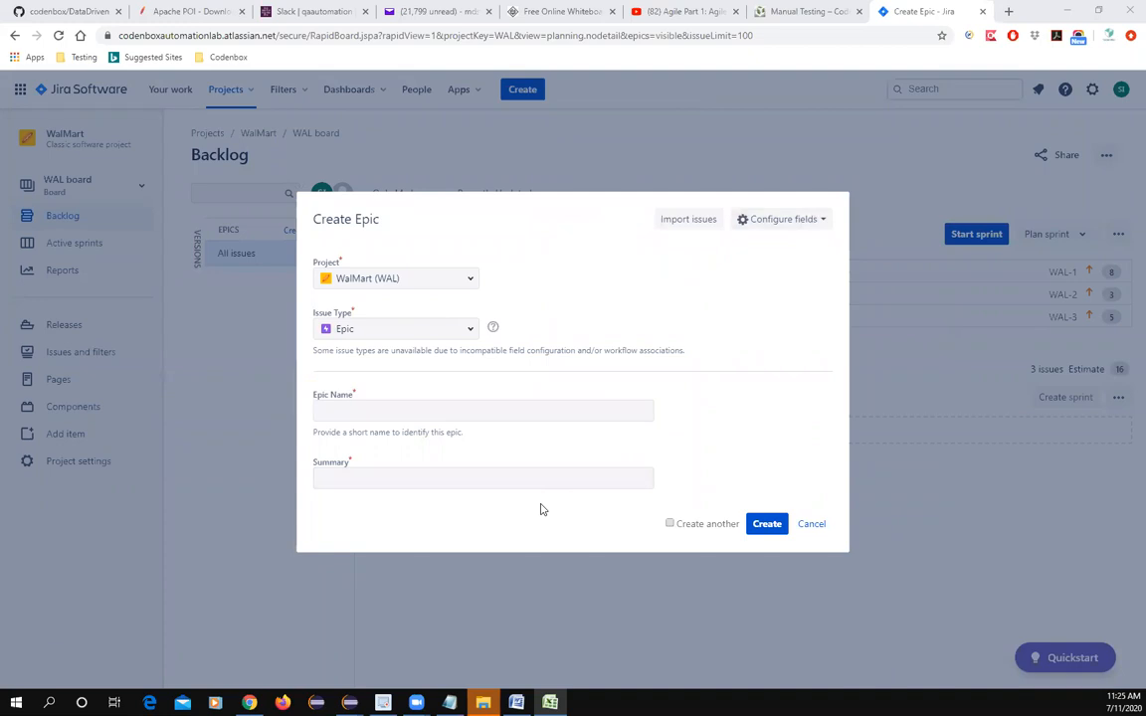
- Name the epic WalMart_Epic_001, paste the copied description as its summary and create the epic in Jira
left_click(346, 407)
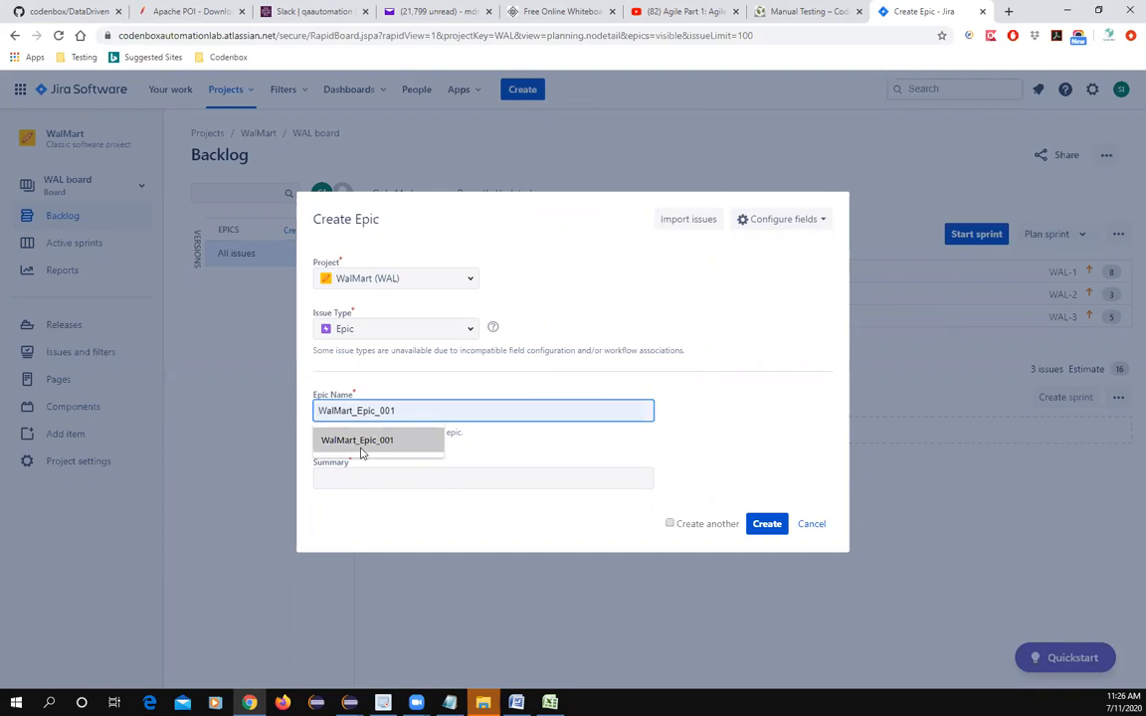
left_click(366, 445)
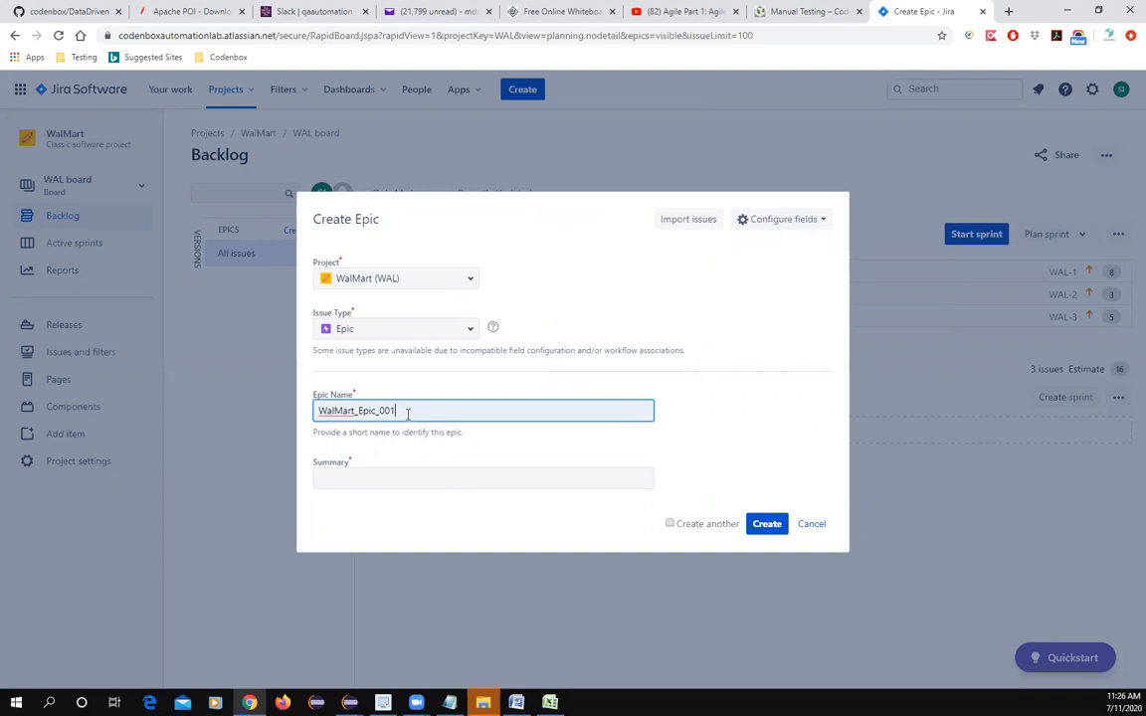
left_click(342, 476)
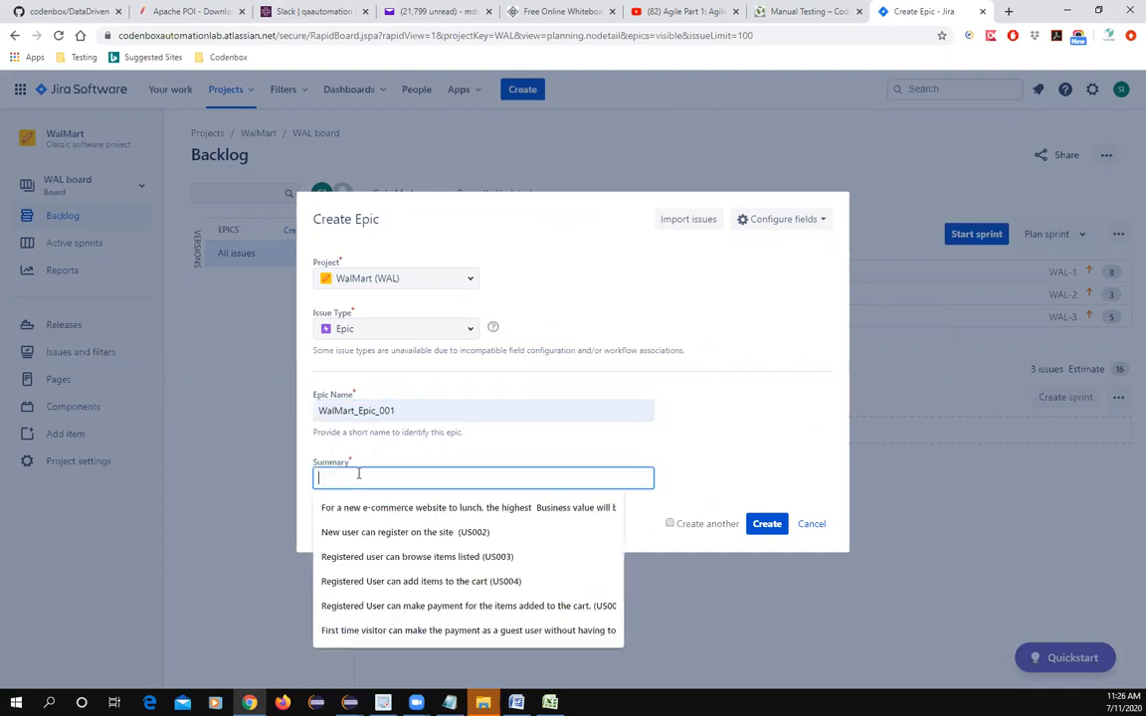
key("ctrl+v")
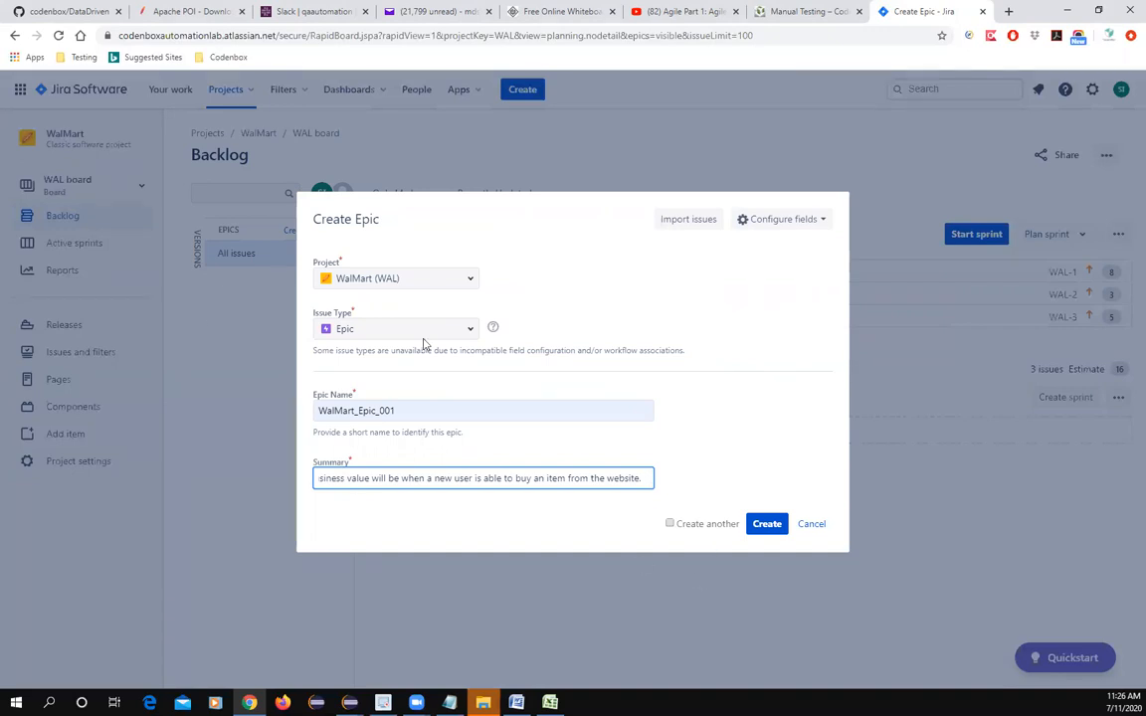
left_click(771, 529)
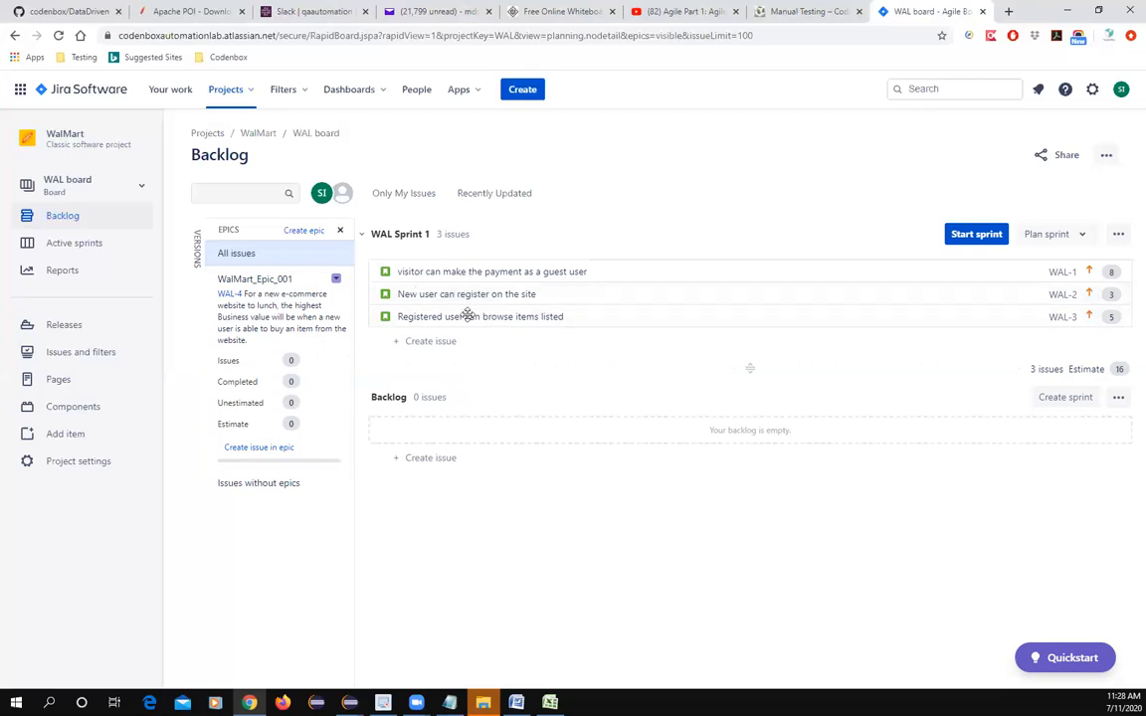
- Show the versions on the backlog and create version V1.1 for the WalMart project with start date 11/Jul/20
left_click(197, 258)
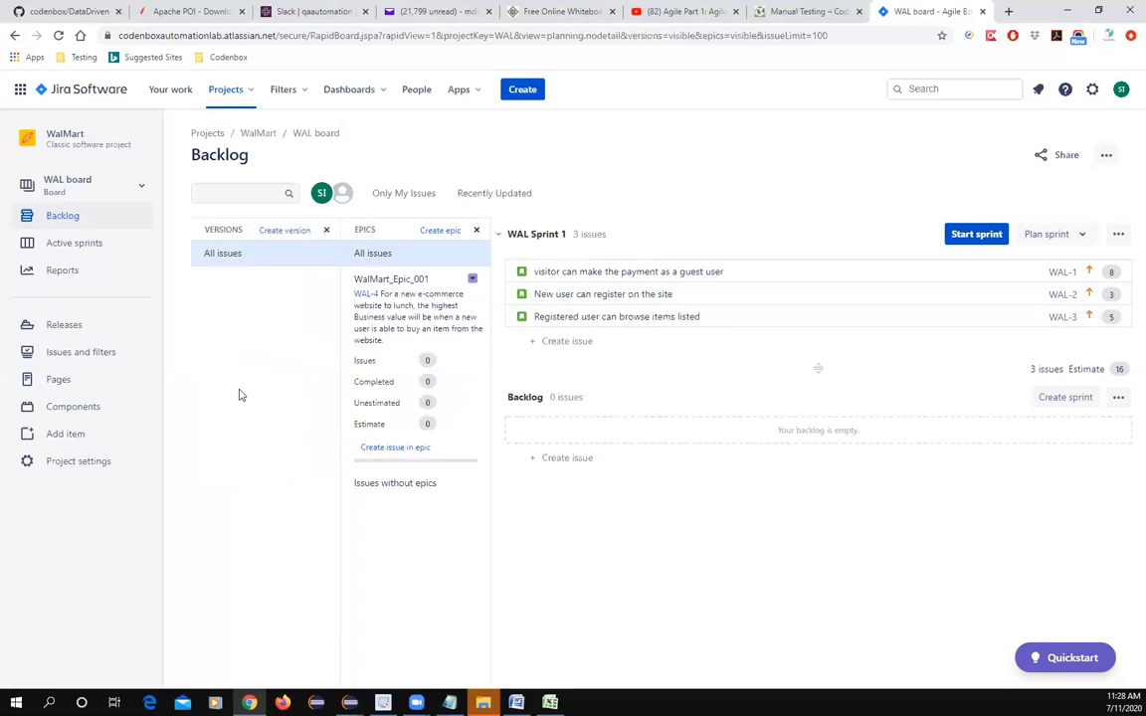
left_click(286, 230)
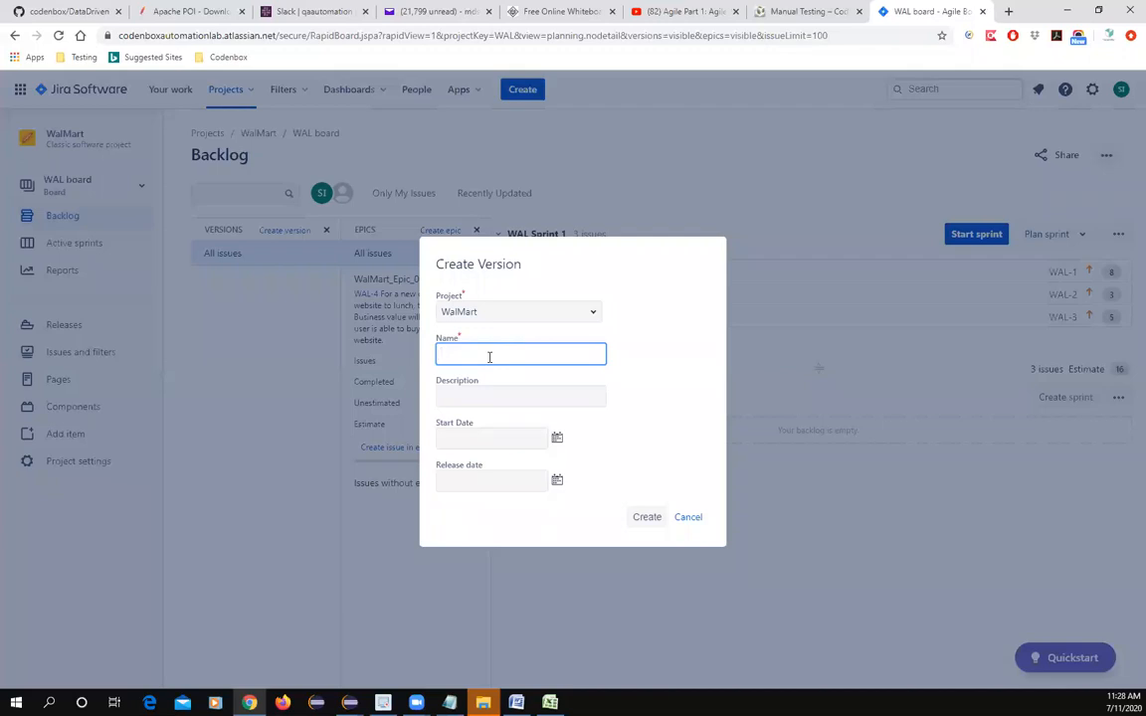
type("V1.1")
left_click(557, 438)
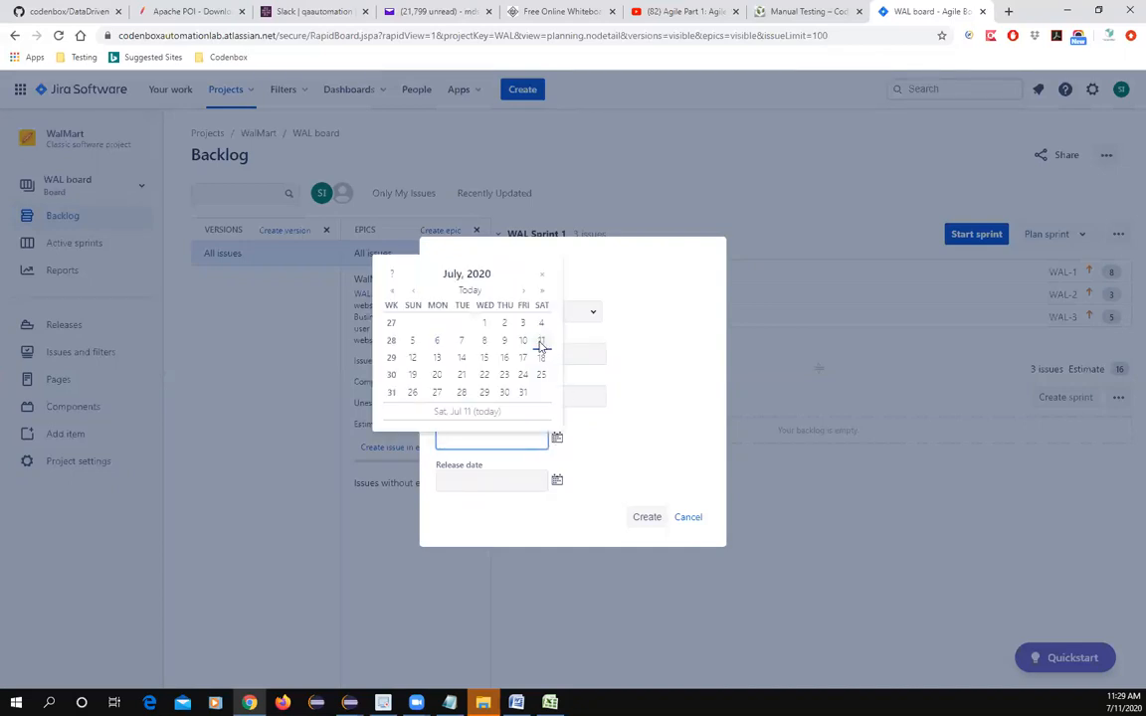
left_click(647, 451)
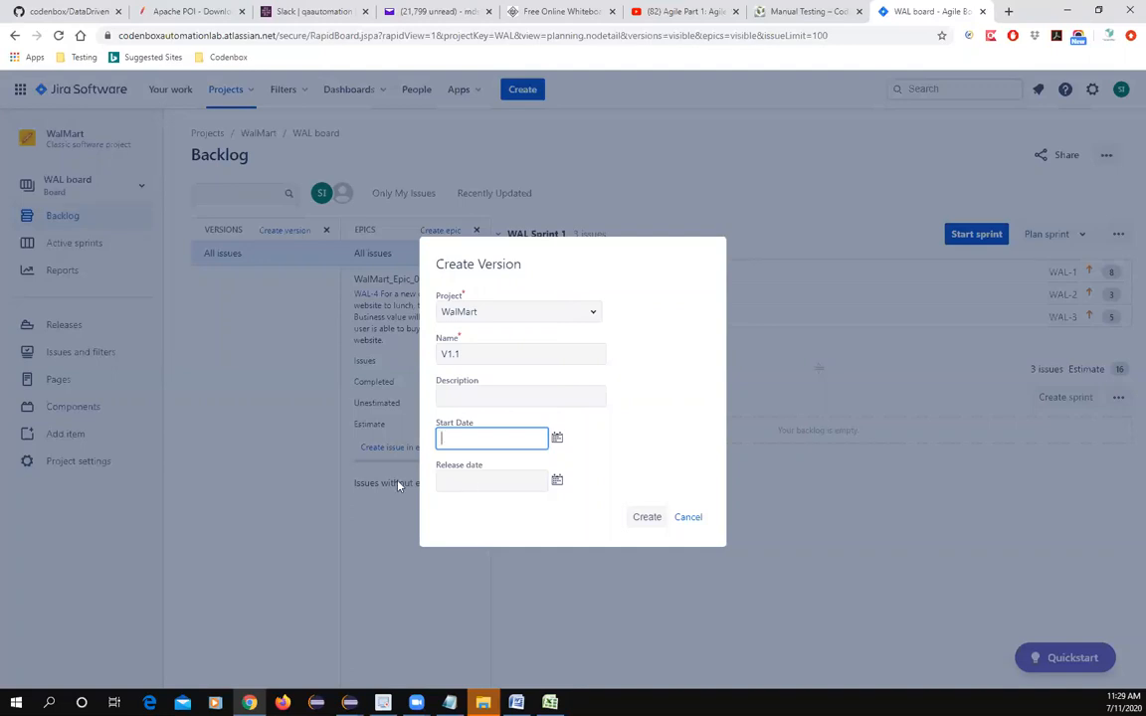
left_click(557, 437)
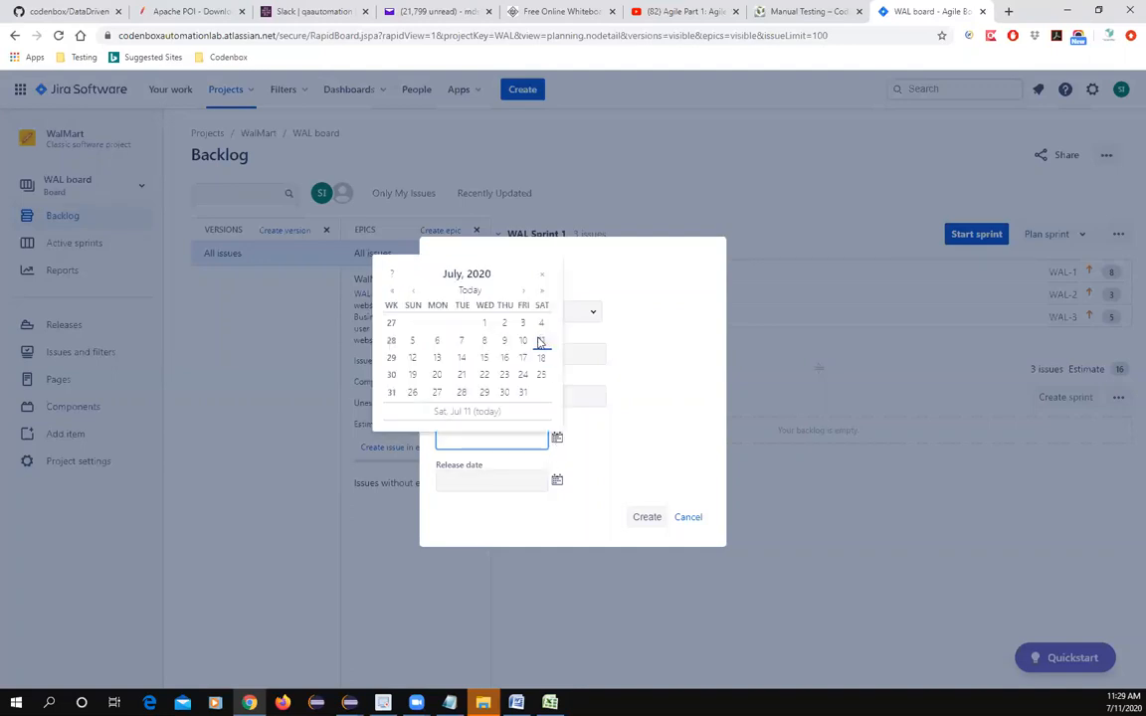
left_click(540, 341)
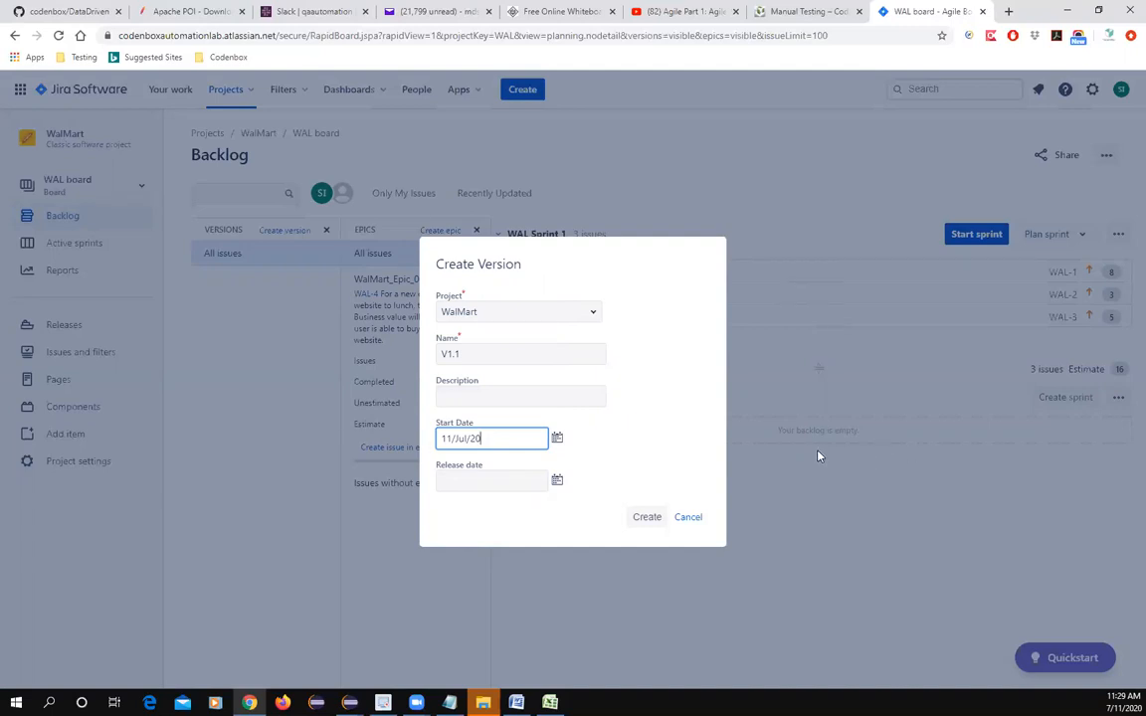
left_click(648, 521)
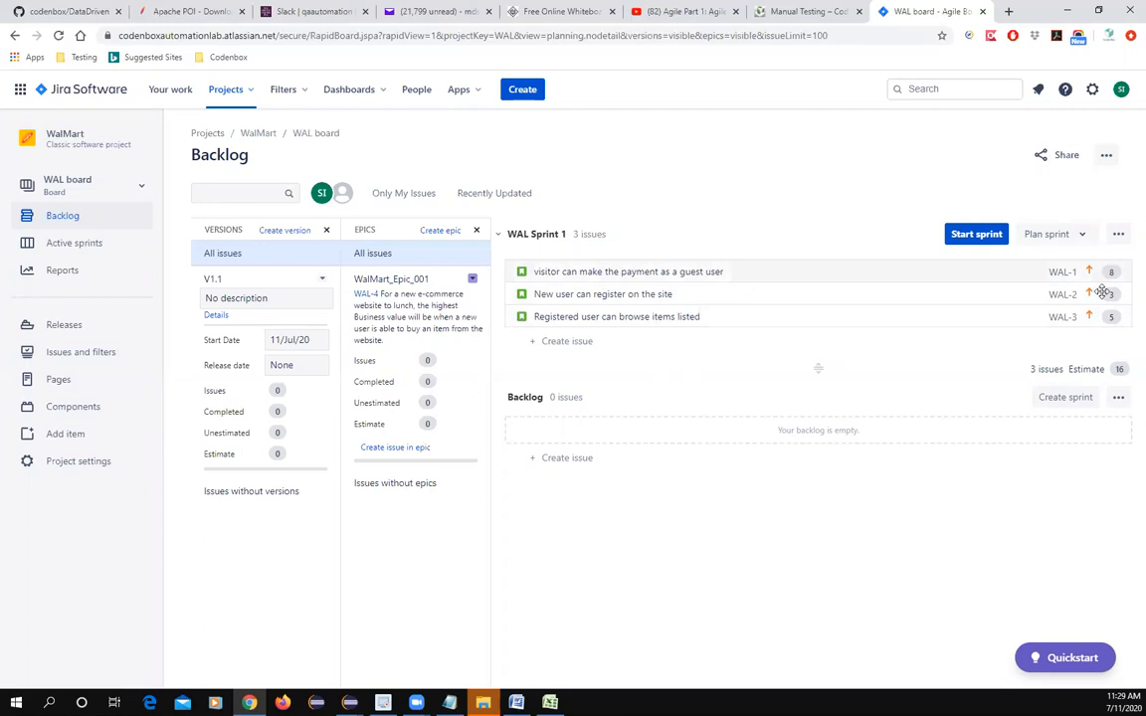
- Move story WAL-3 from WAL Sprint 1 to the backlog, and move WAL-2 to the backlog and back into the sprint
left_click_drag(678, 318, 660, 424)
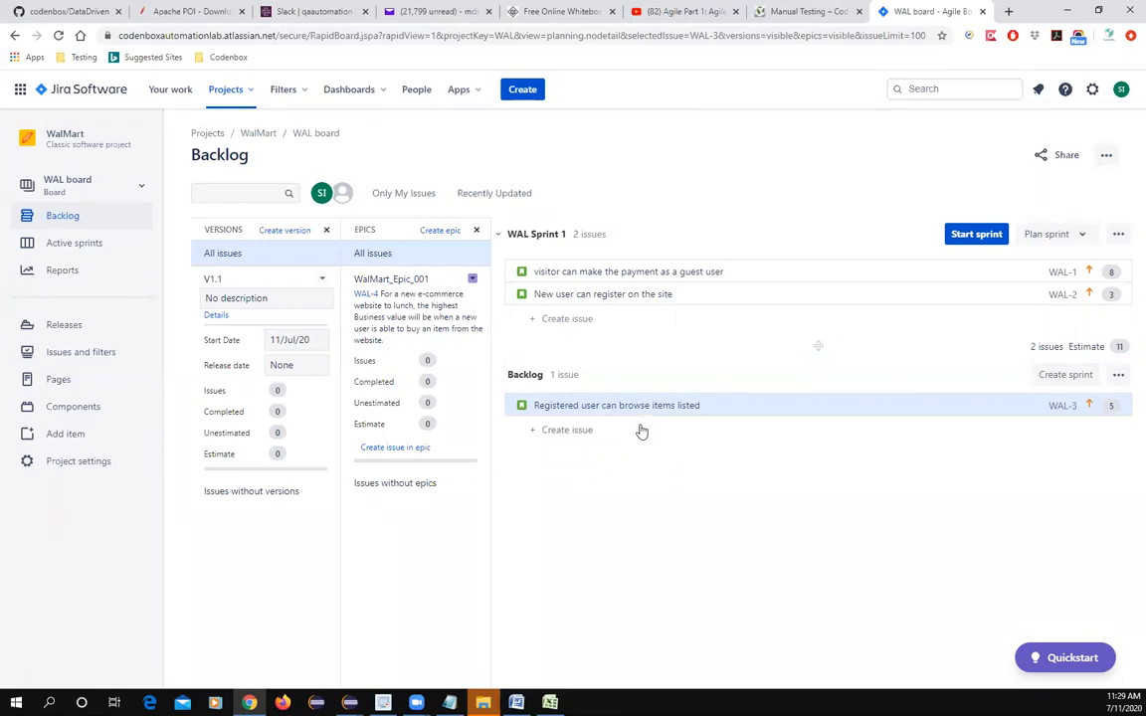
left_click_drag(639, 297, 646, 406)
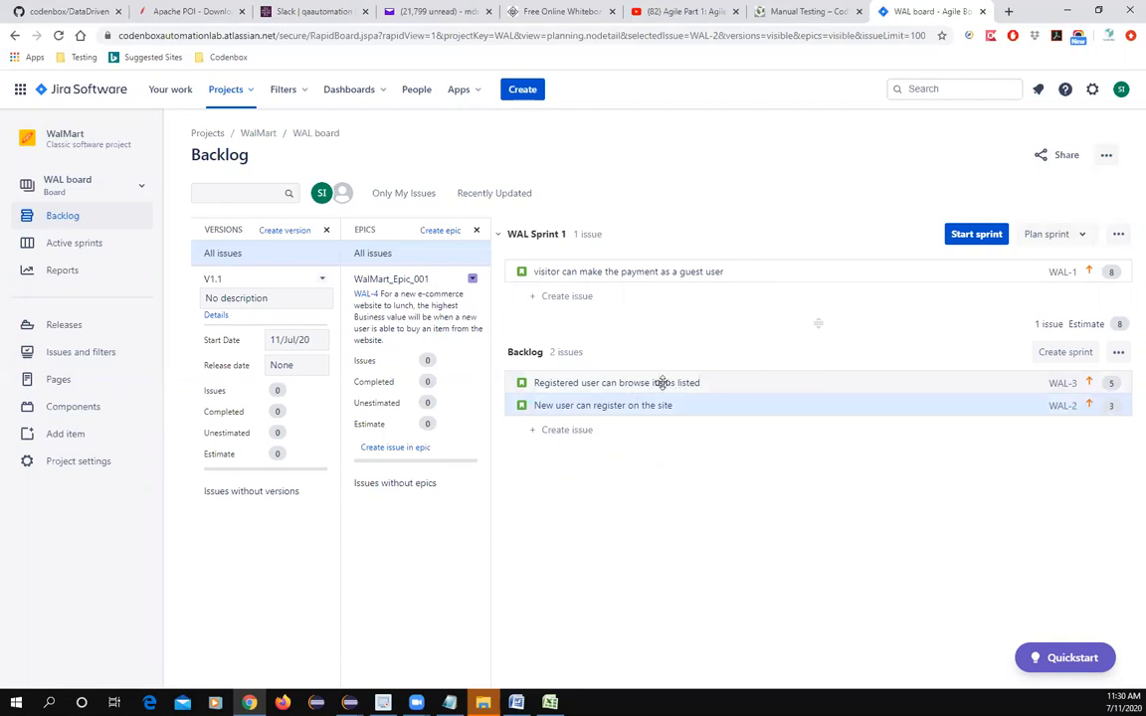
left_click_drag(622, 404, 636, 318)
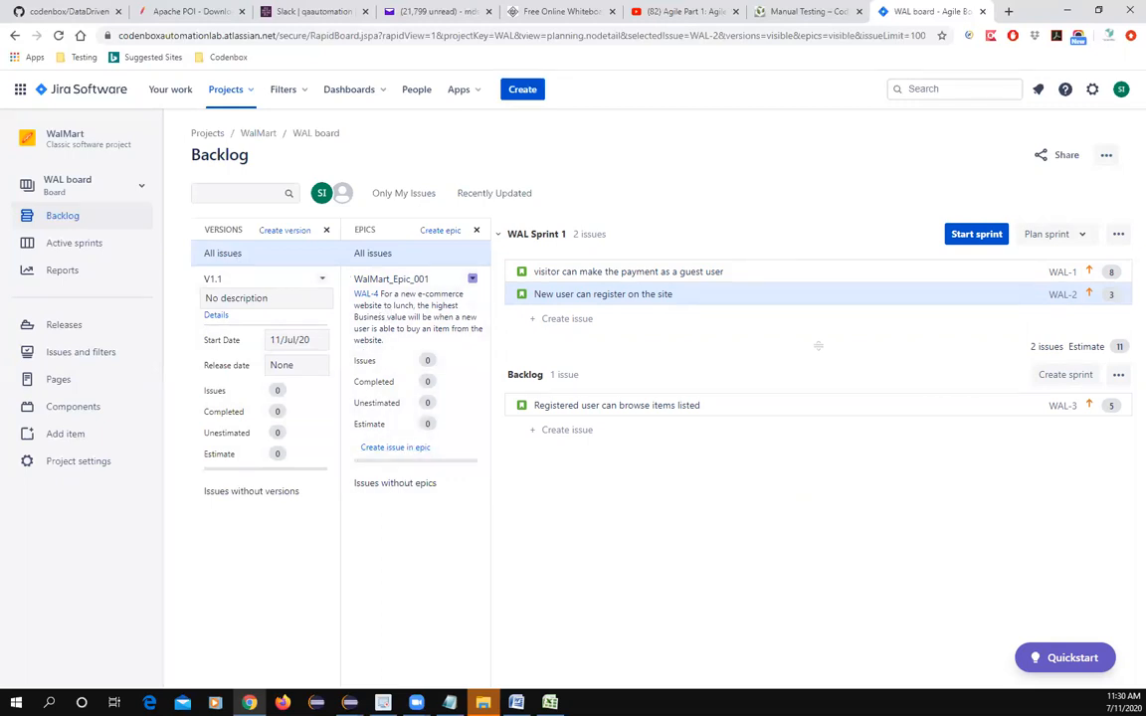
- Start a new story in WalMart_Epic_001 with the summary "Registered User can add items to the cart (US004)", taken from the Excel workbook
key("alt+Tab")
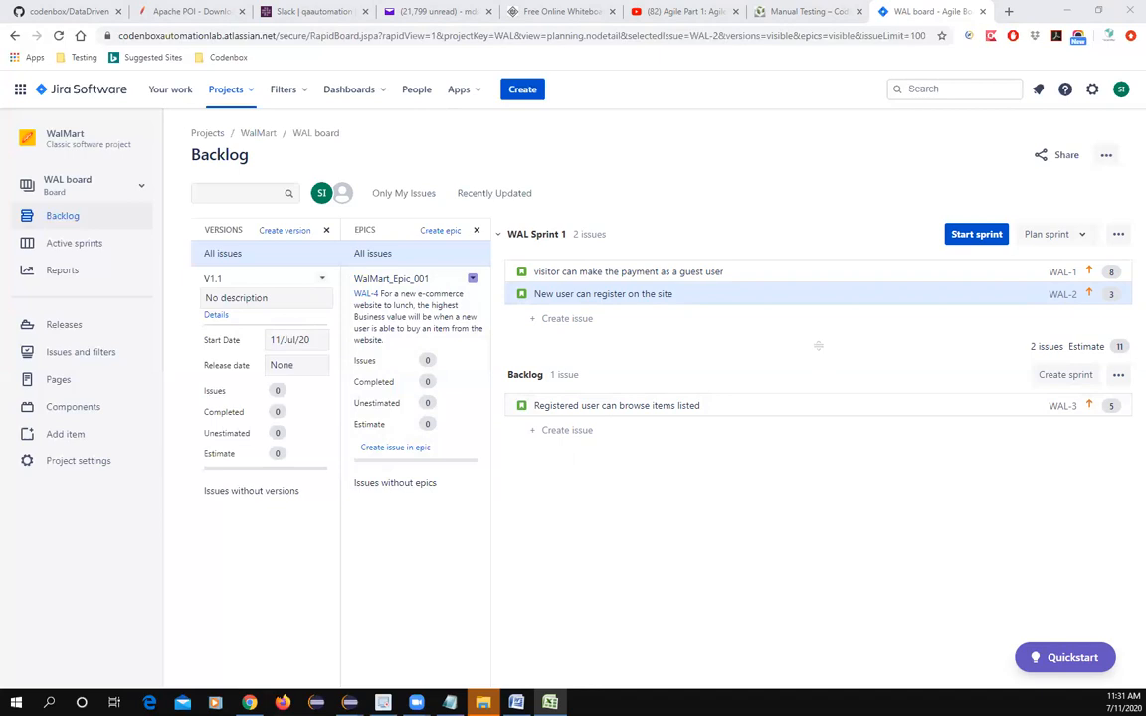
left_click(408, 448)
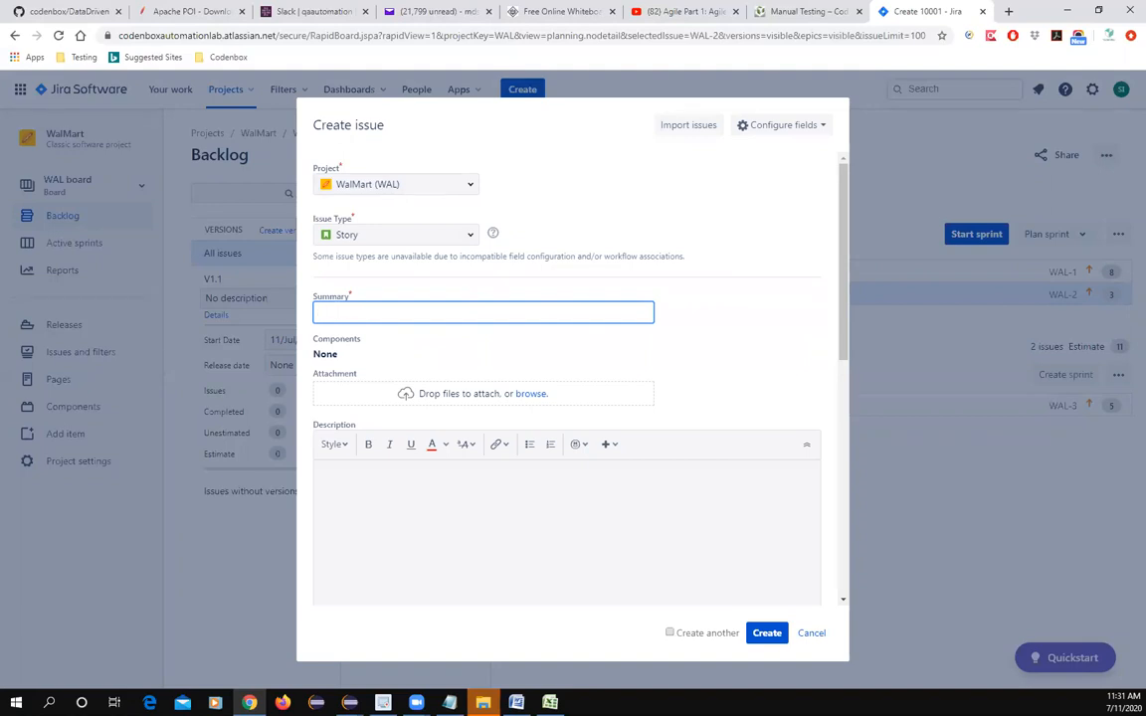
key("alt+Tab")
left_click(335, 314)
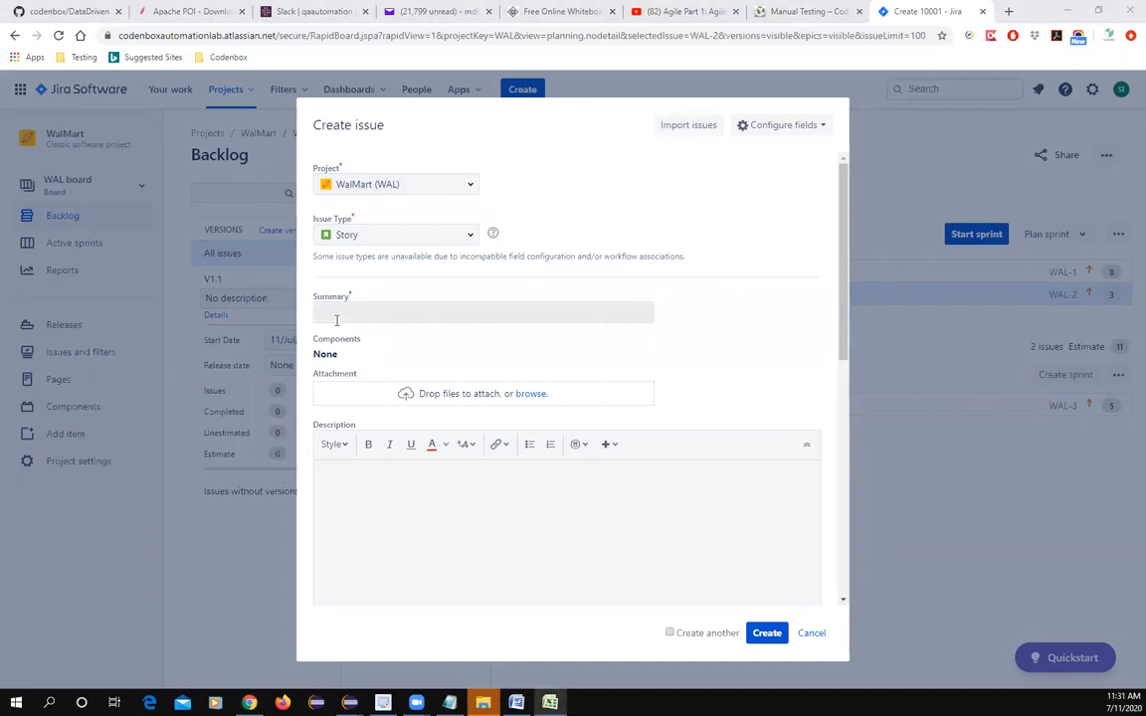
type("Registered User can add items to the cart")
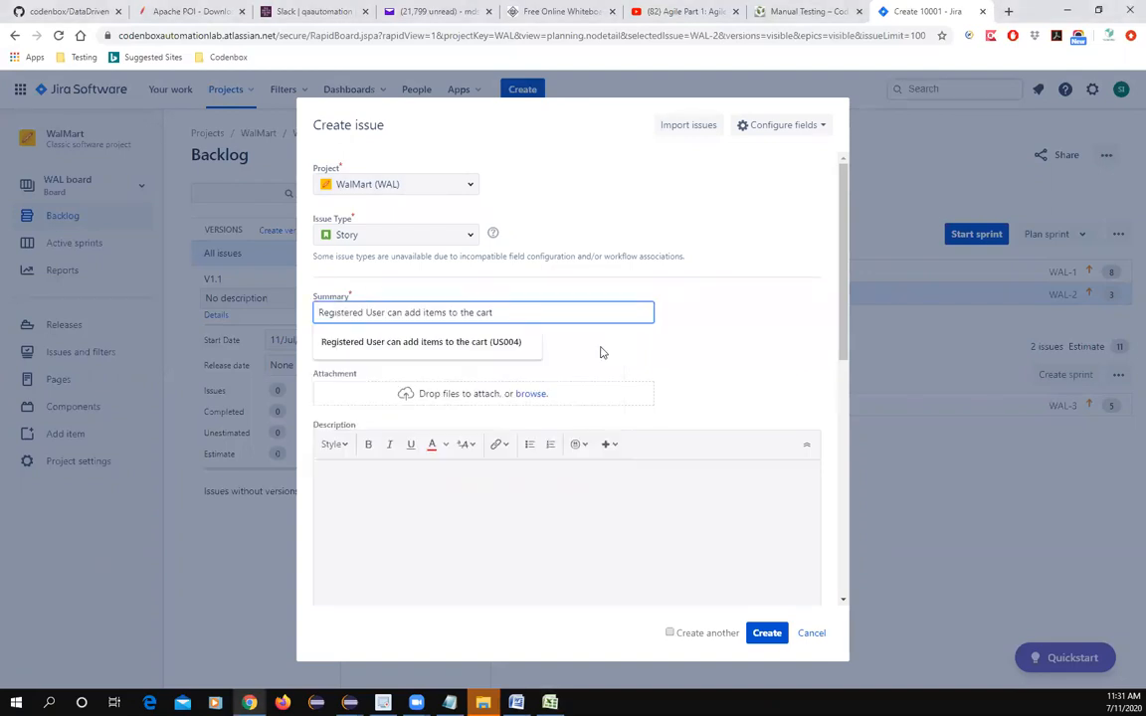
left_click(511, 341)
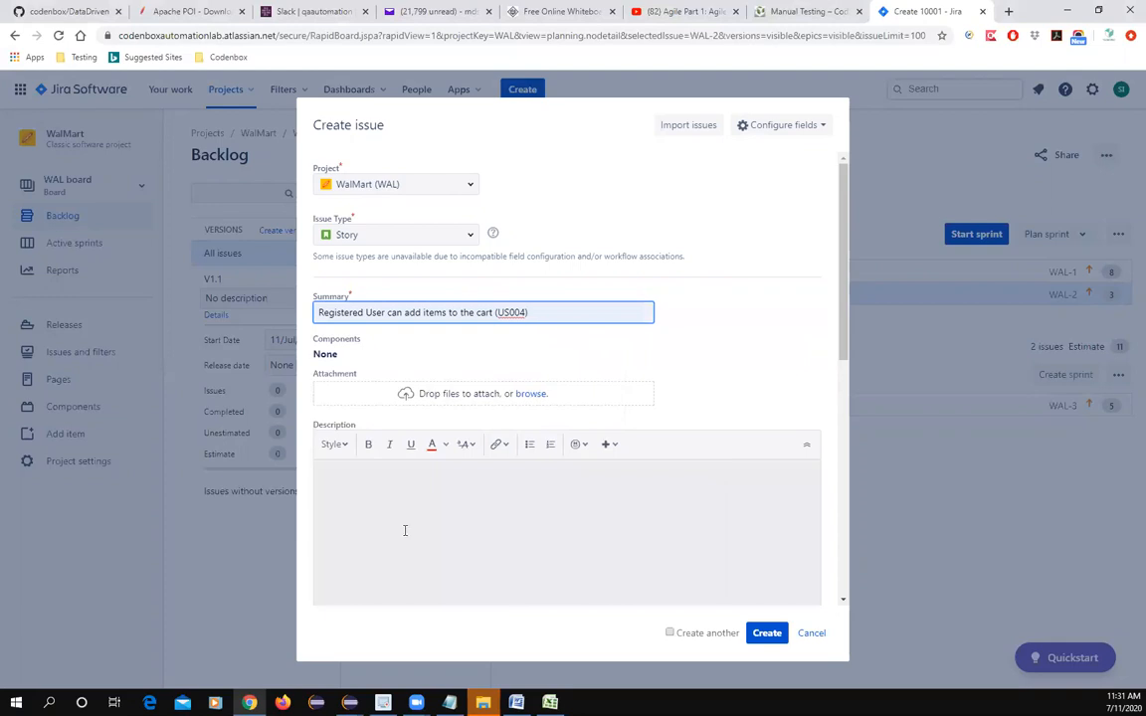
- Copy the US004 user story about a registered website user adding items to the cart from the Excel workbook into the description
left_click(358, 495)
key("alt+Tab")
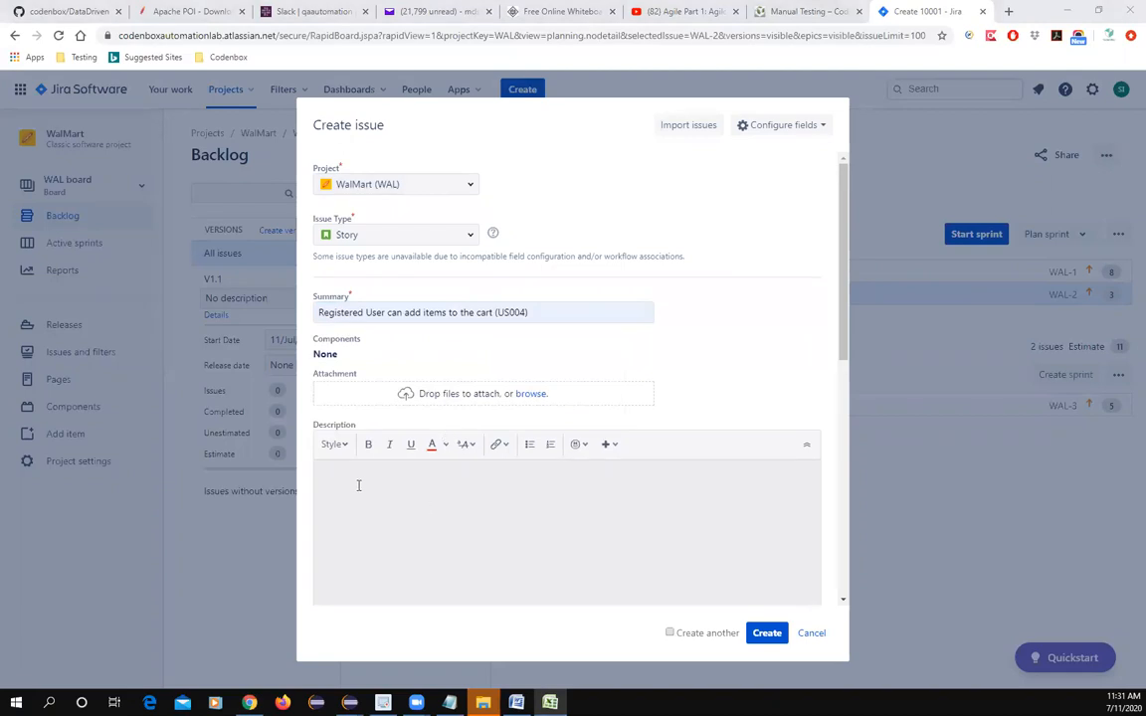
left_click(358, 484)
type("As a registered website User. I want to be able to add items to the cart. So that I can buy a listed product from the site.")
- Link the new story to epic issue WAL-4 with the blocks relation
scroll(476, 501, "down", 2)
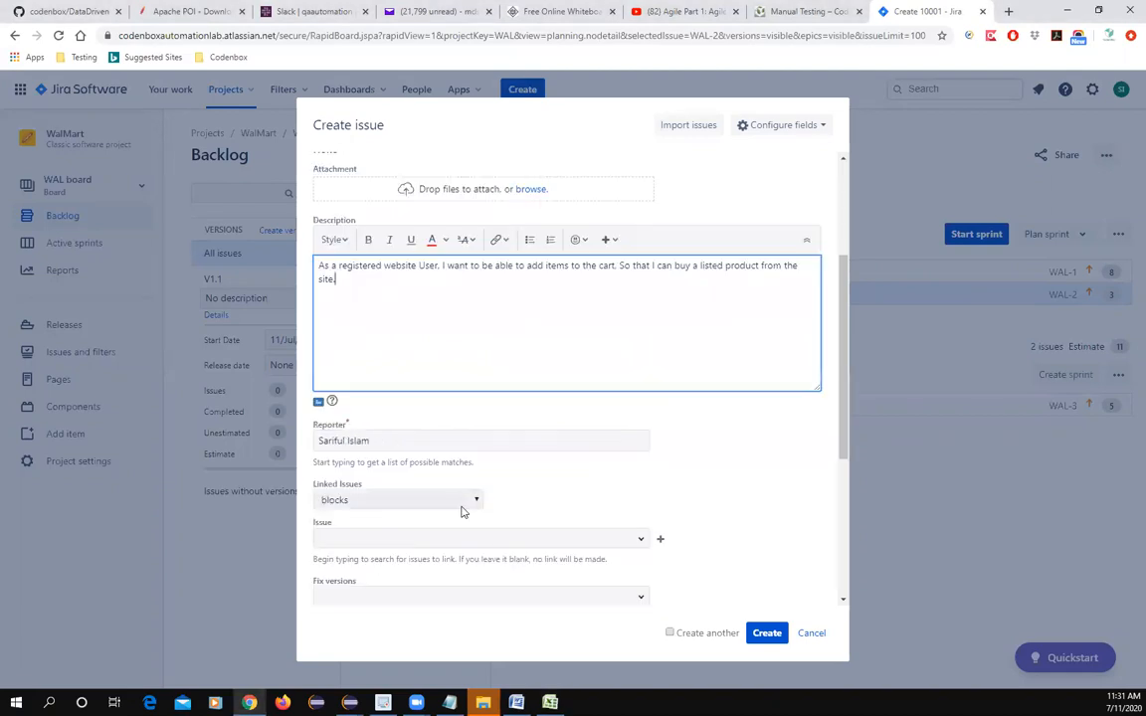
scroll(460, 511, "down", 1)
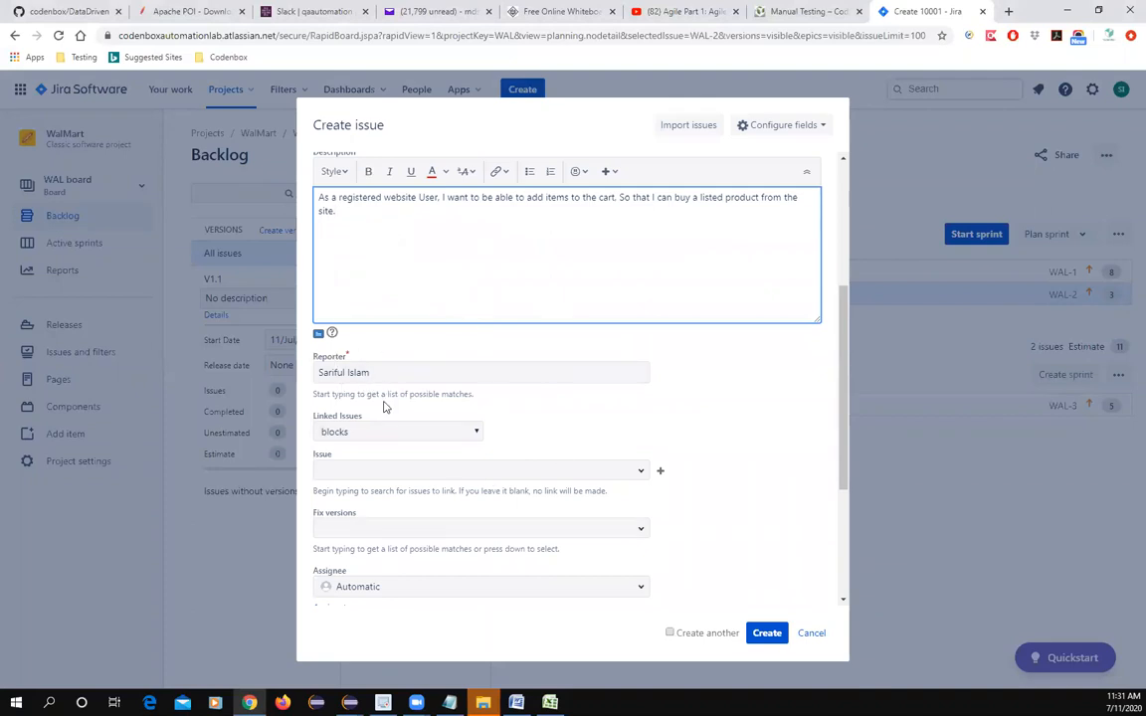
scroll(480, 399, "down", 1)
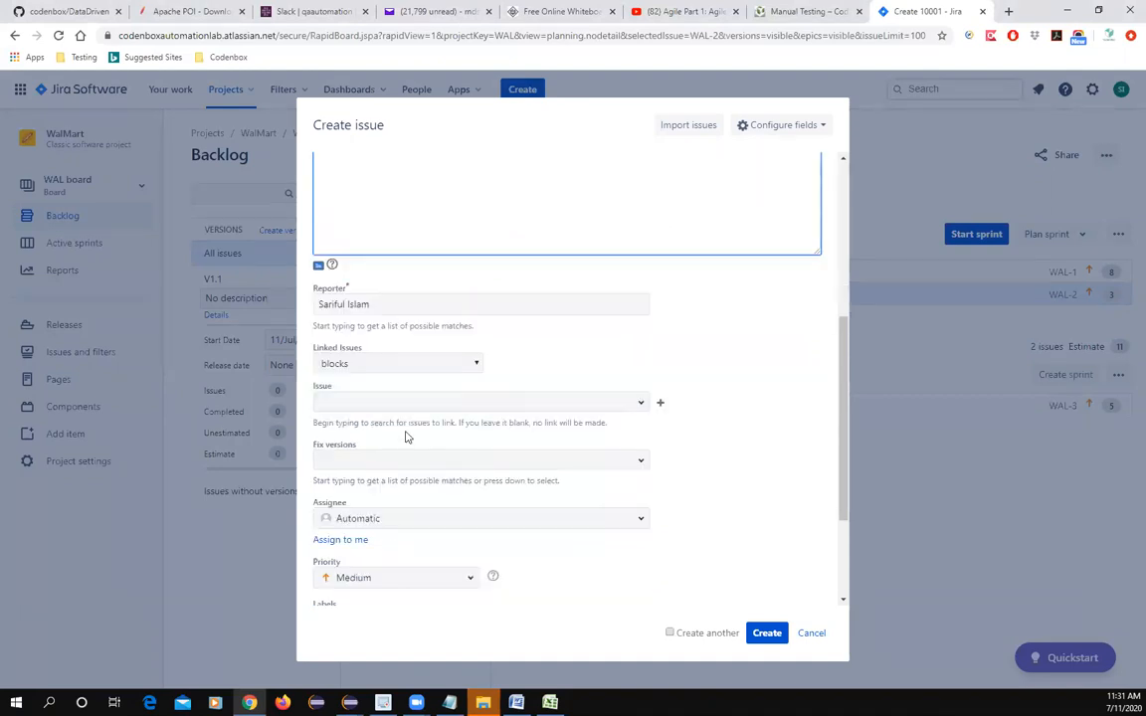
left_click(641, 404)
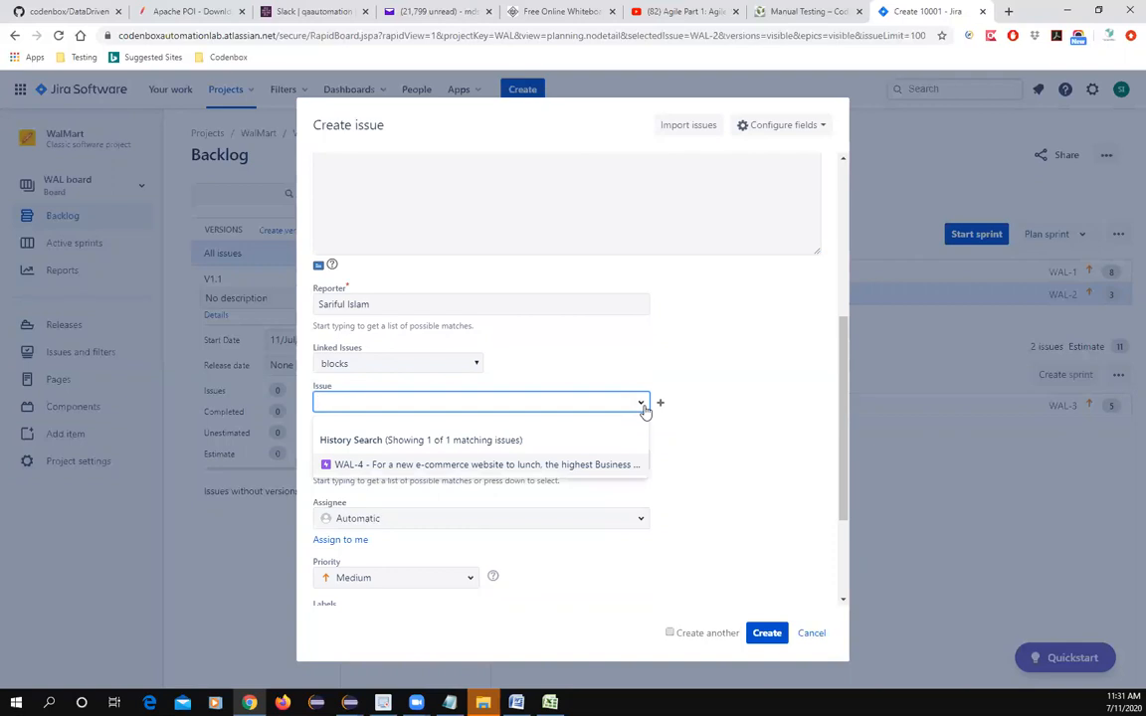
left_click(728, 418)
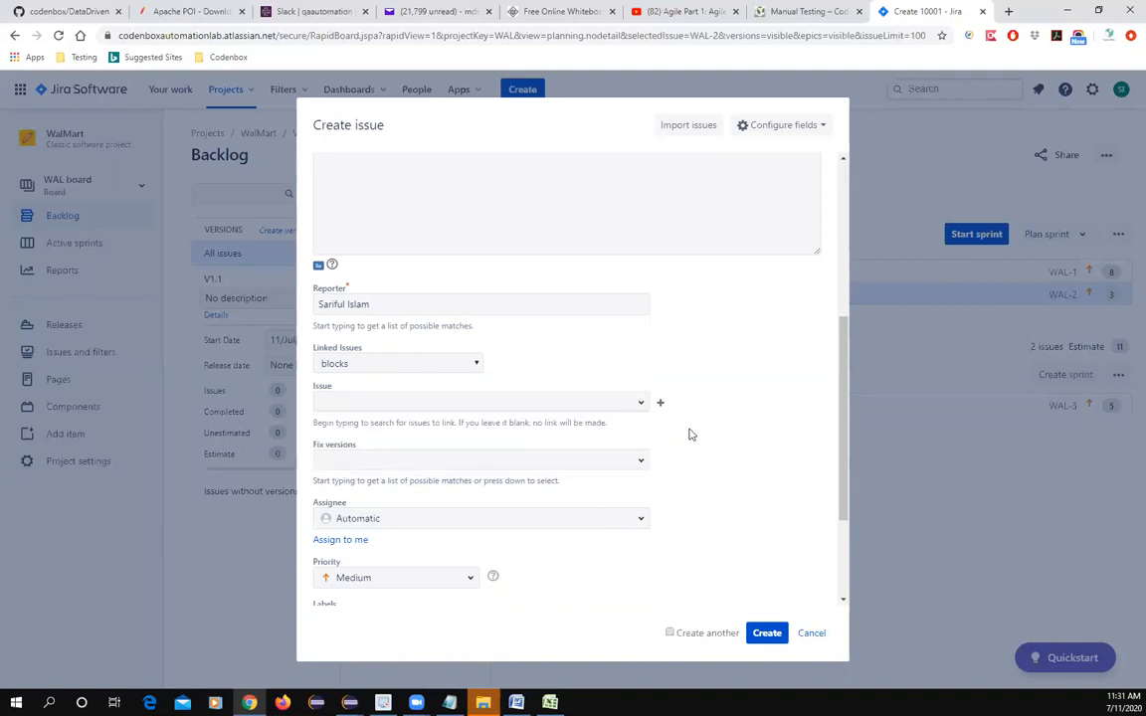
scroll(691, 435, "up", 6)
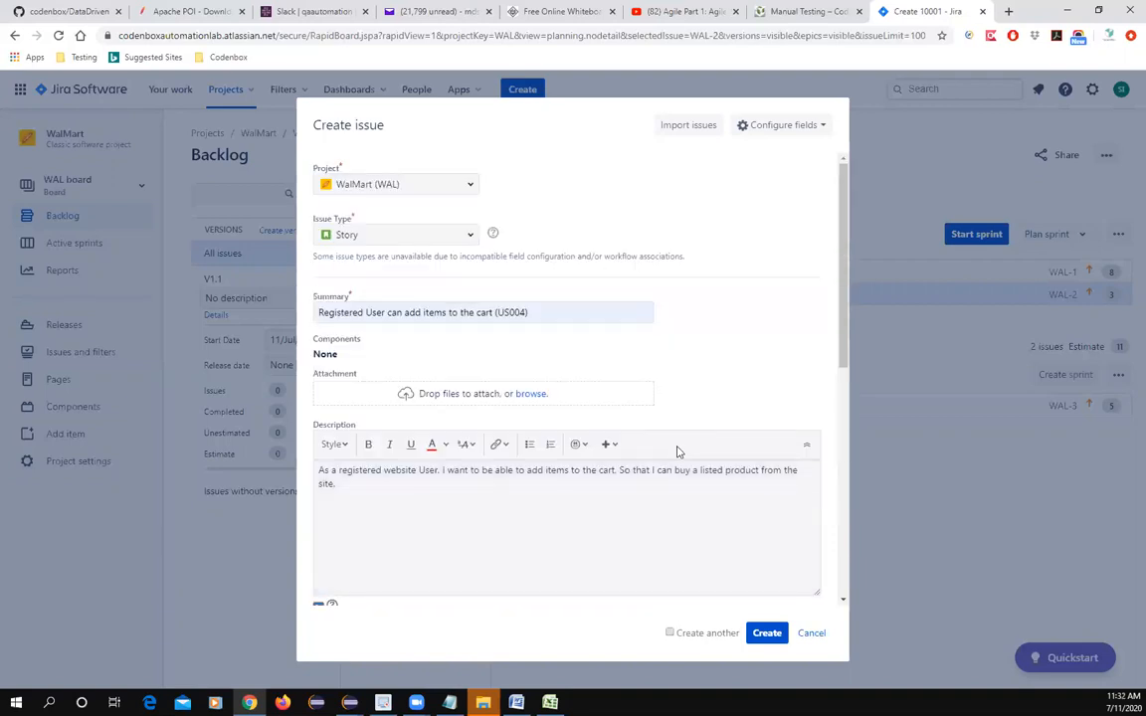
scroll(676, 451, "down", 5)
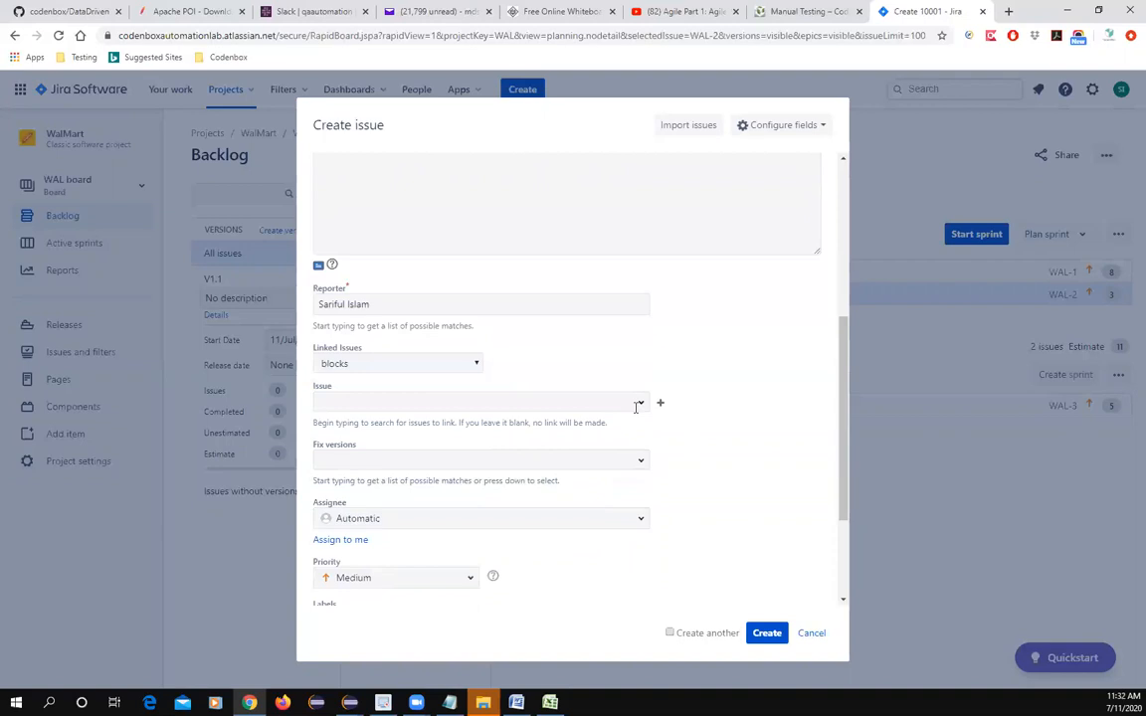
left_click(639, 402)
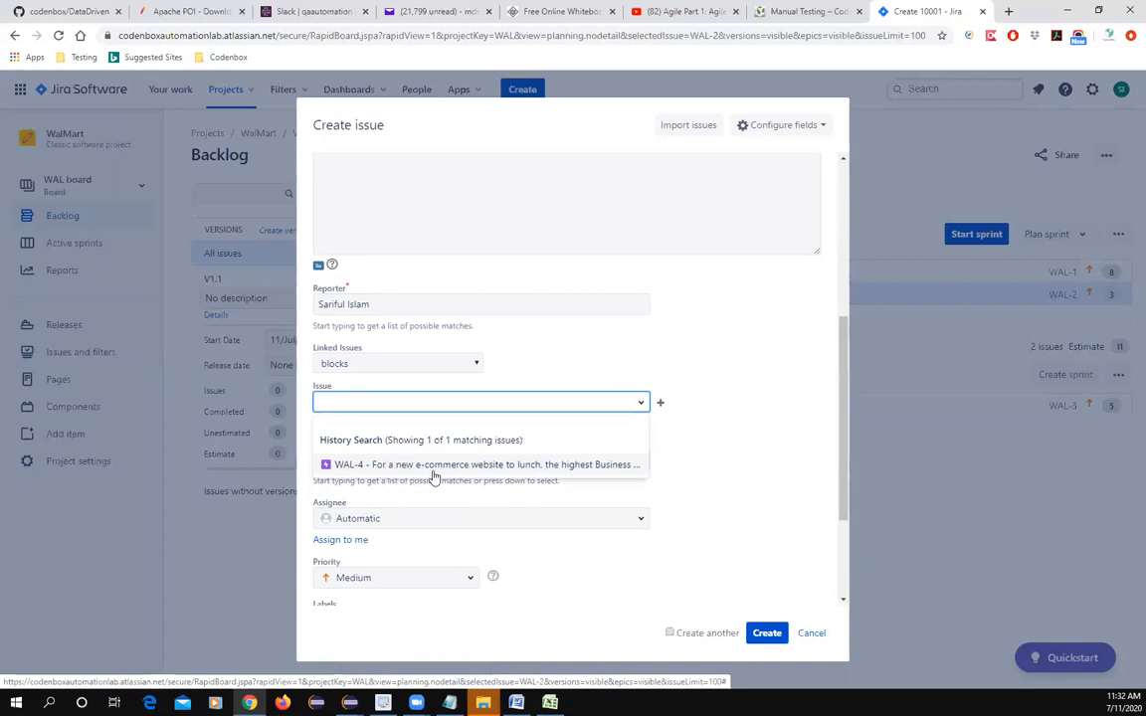
left_click(435, 465)
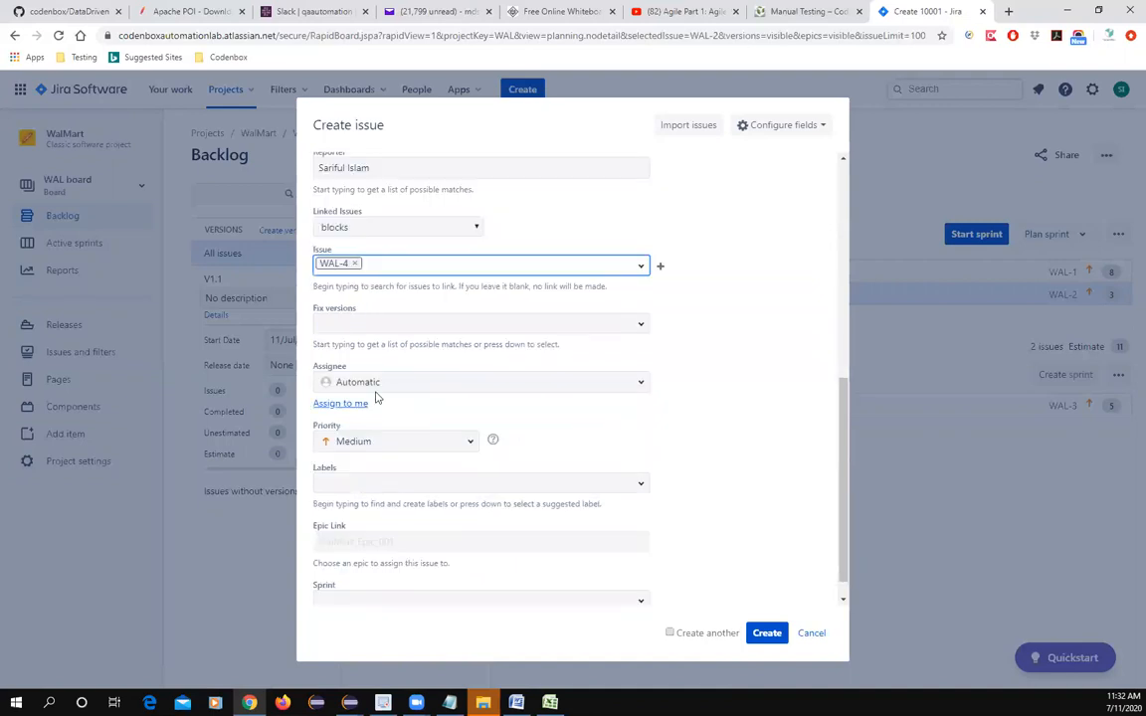
- Set the story's fix version to V1.1 and its priority to High
left_click(640, 325)
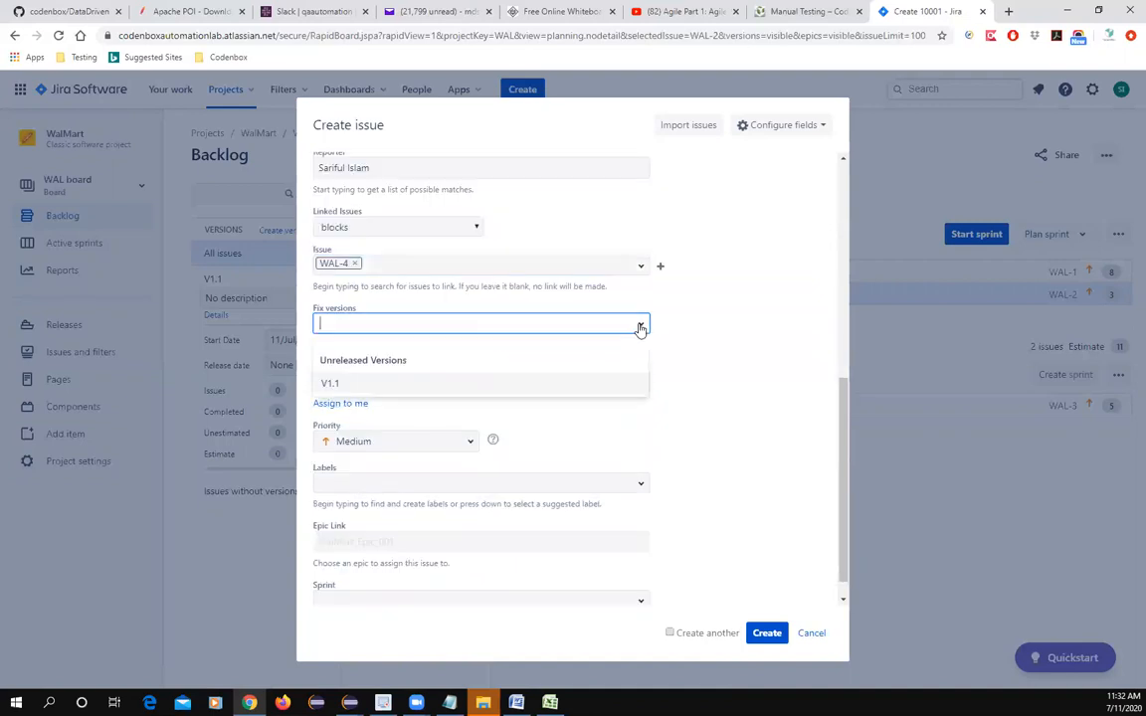
left_click(335, 387)
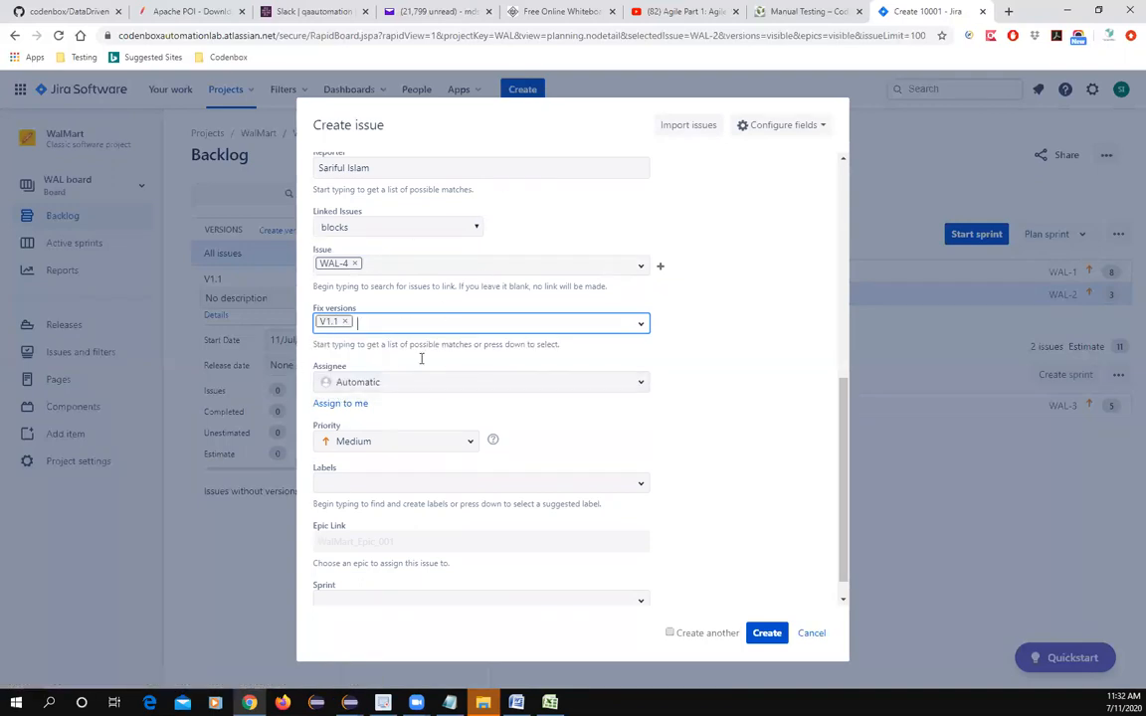
scroll(403, 419, "down", 1)
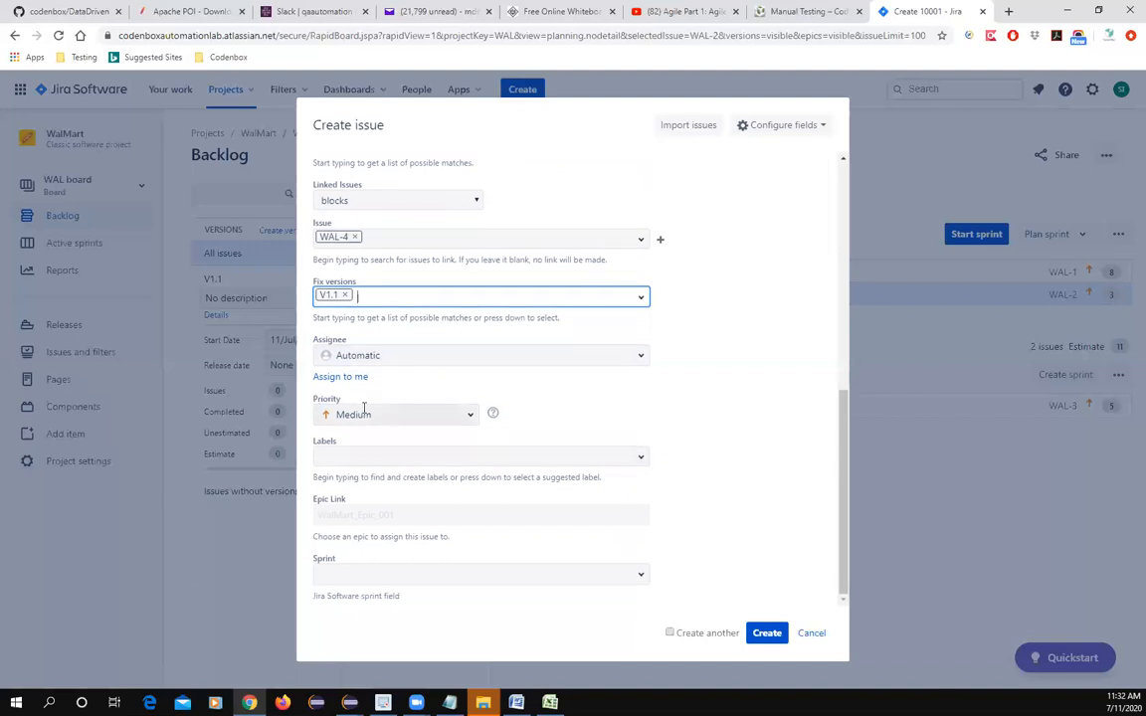
left_click(469, 419)
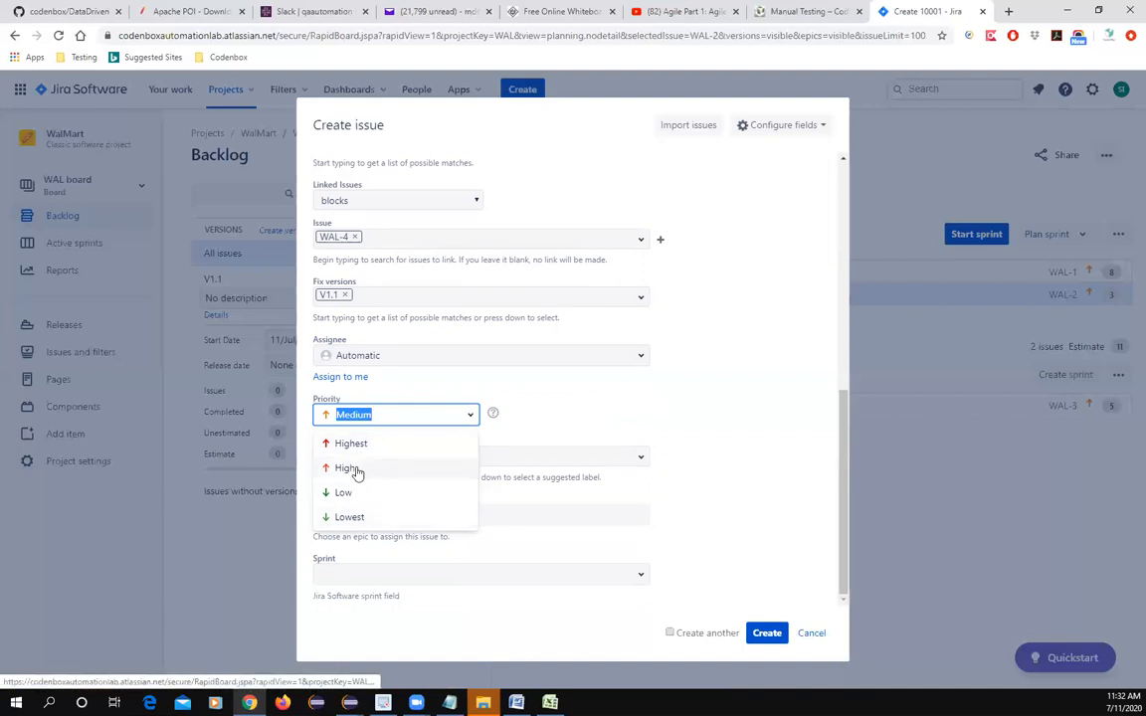
left_click(350, 468)
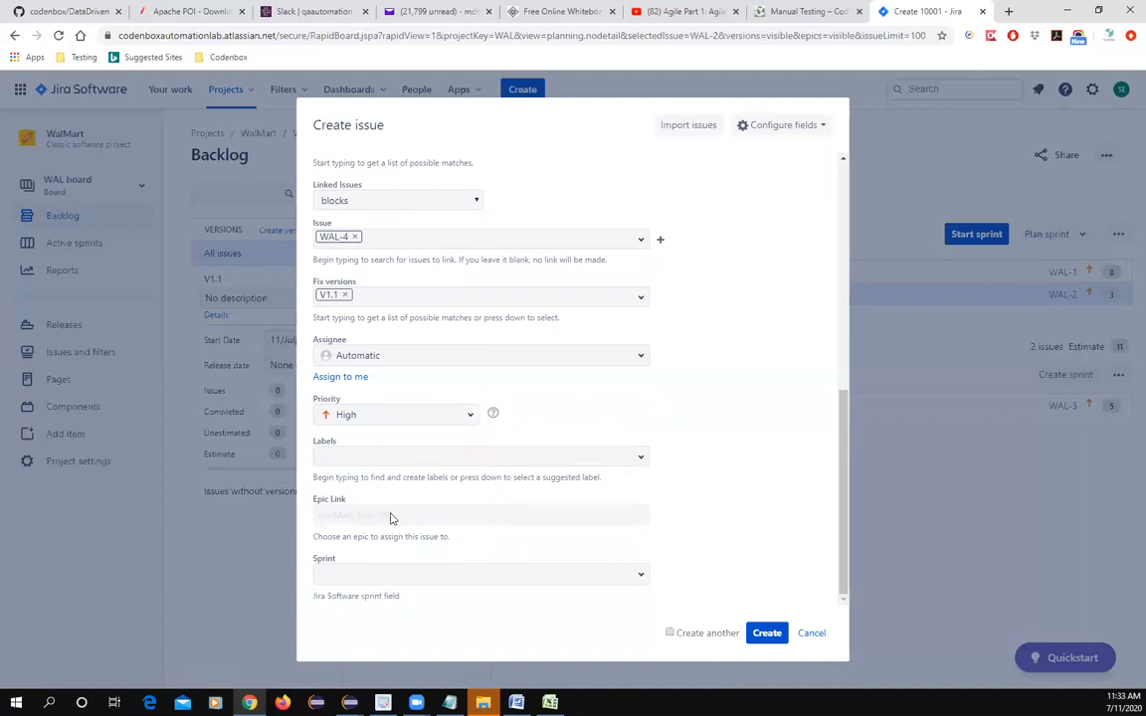
- Check the available sprints without assigning one, and create the US004 story with the Create another option enabled
left_click(614, 574)
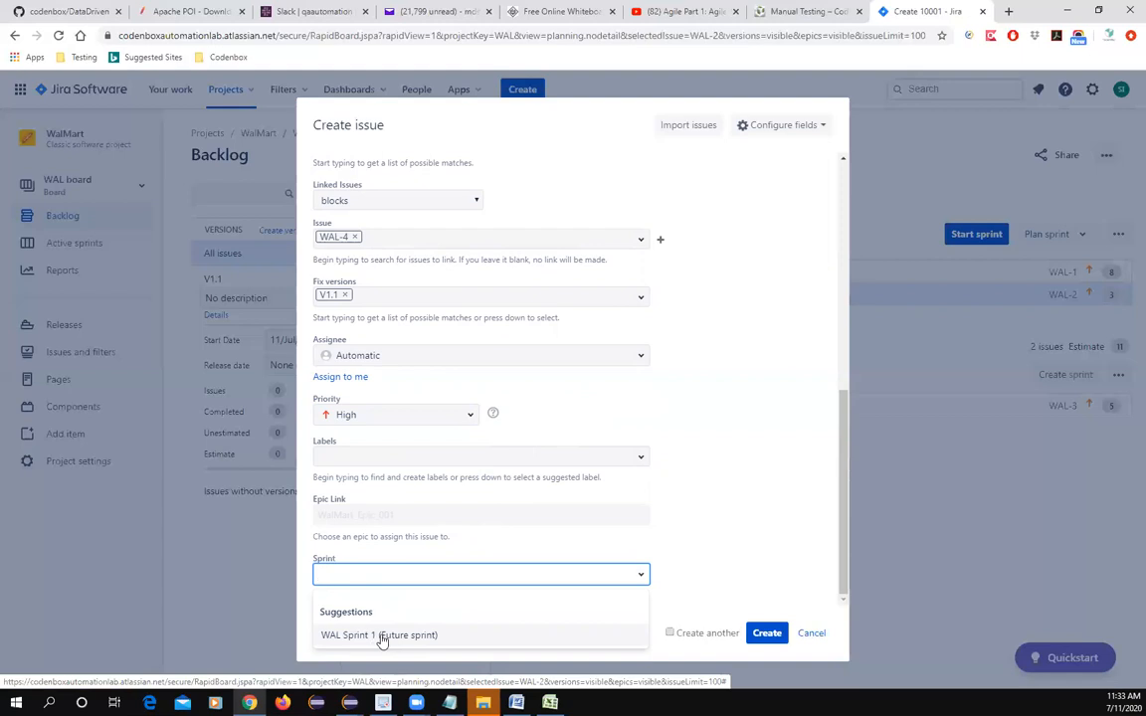
left_click(320, 591)
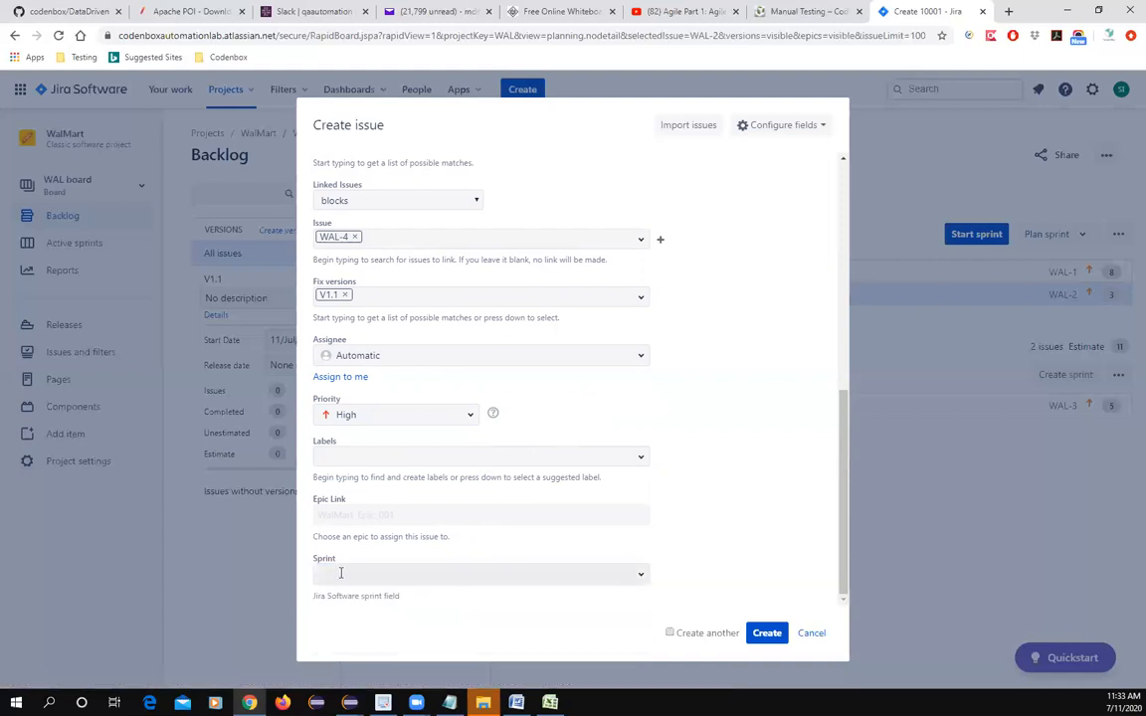
left_click(670, 637)
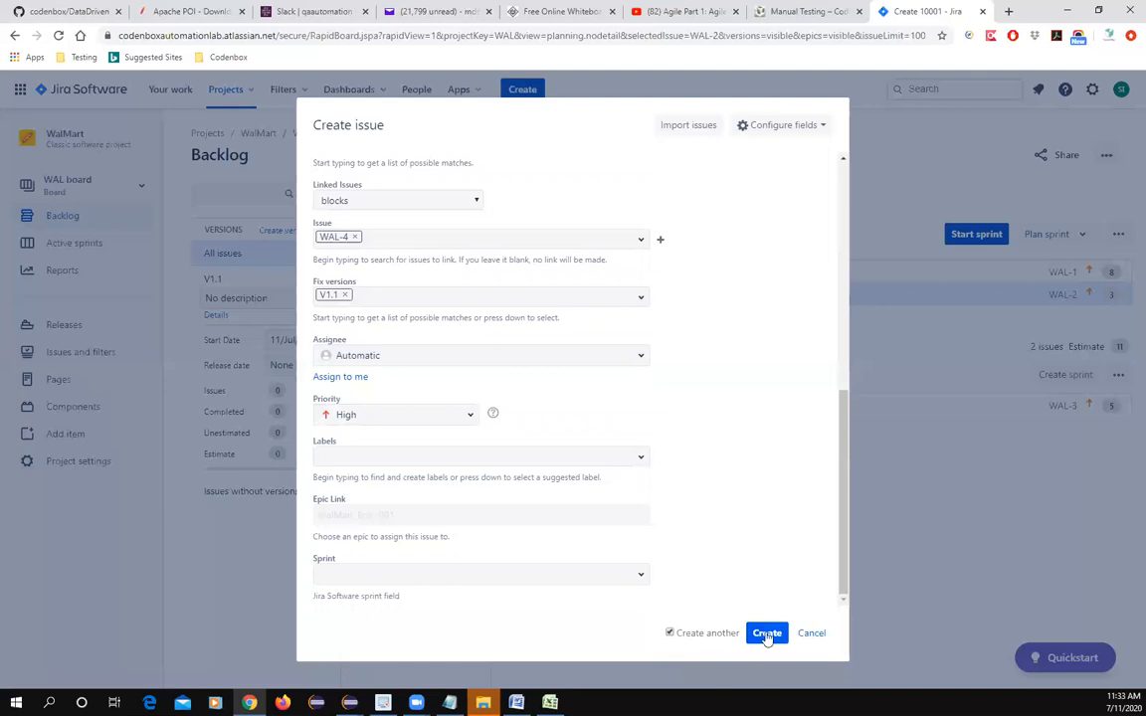
left_click(765, 639)
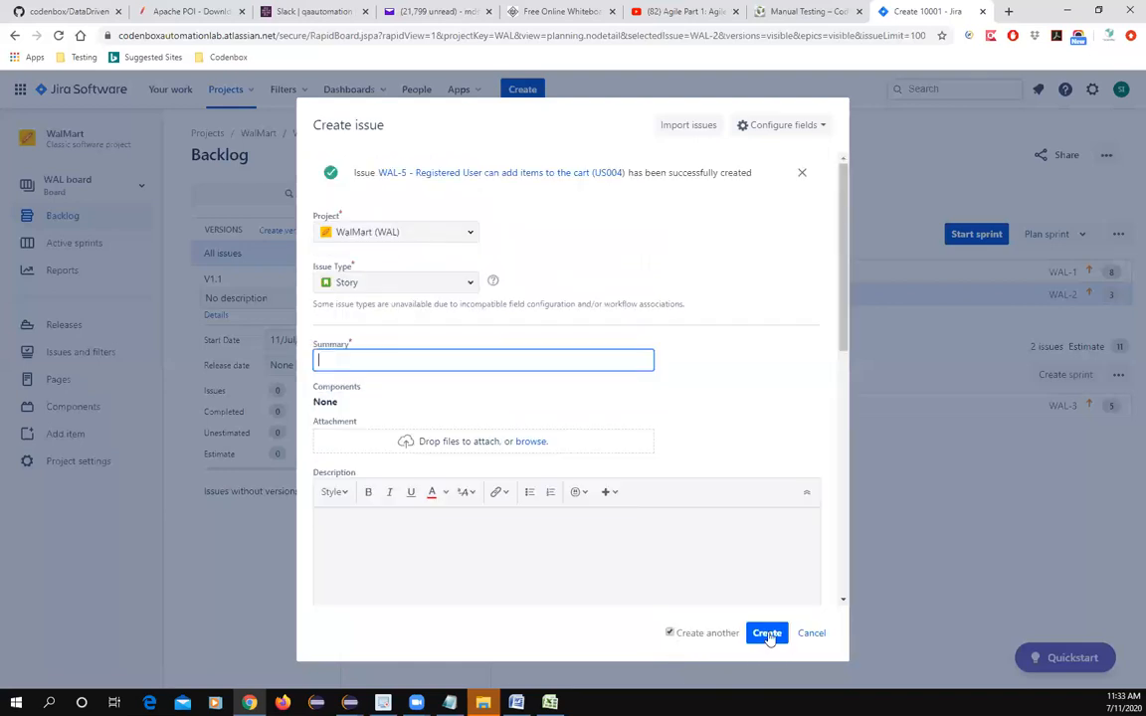
- Give the next WalMart story the summary "Registered User can make payment for the items added to the cart. (US005)"
key("alt+Tab")
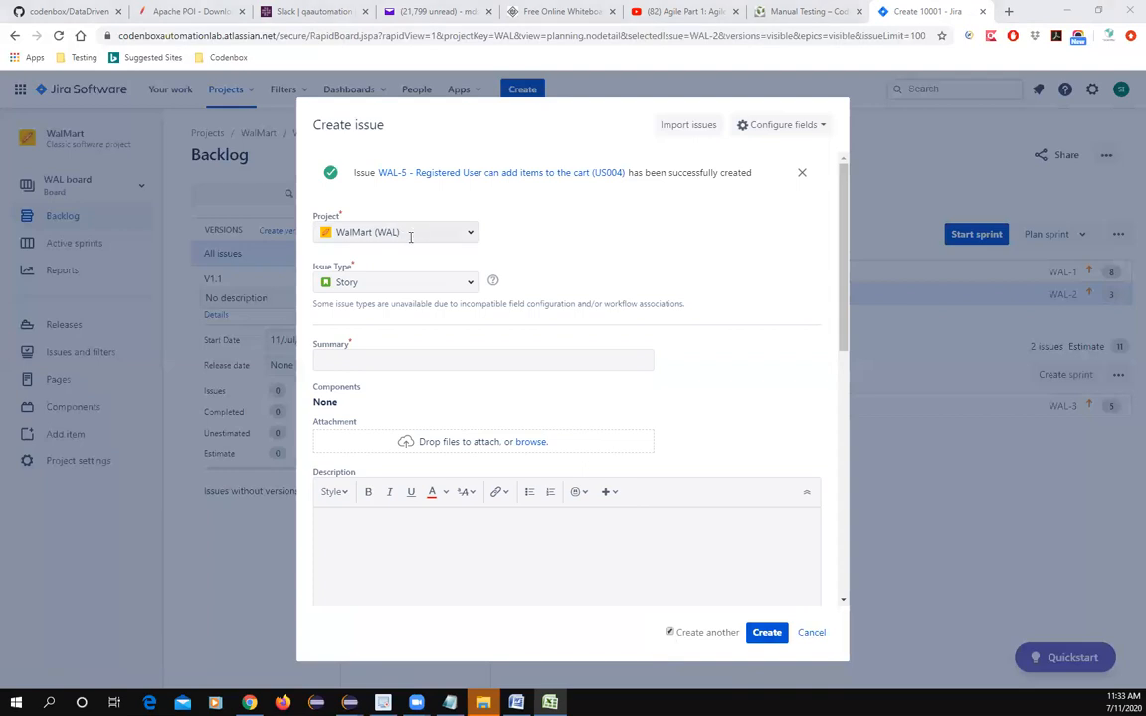
left_click(469, 236)
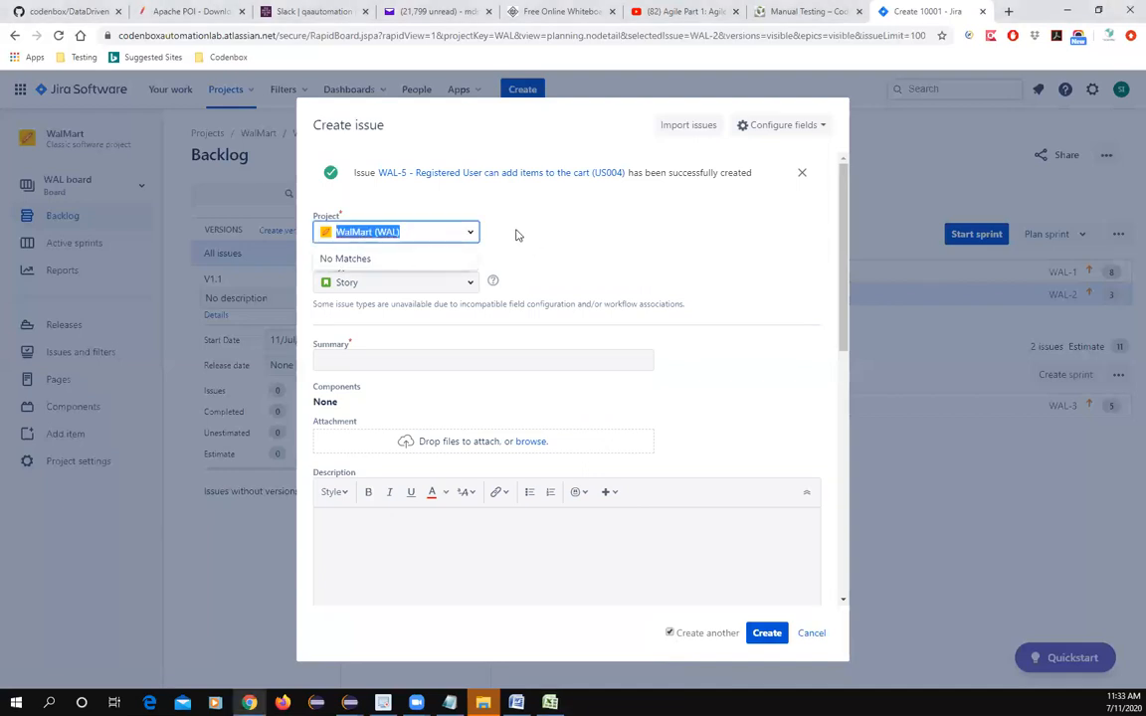
left_click(378, 254)
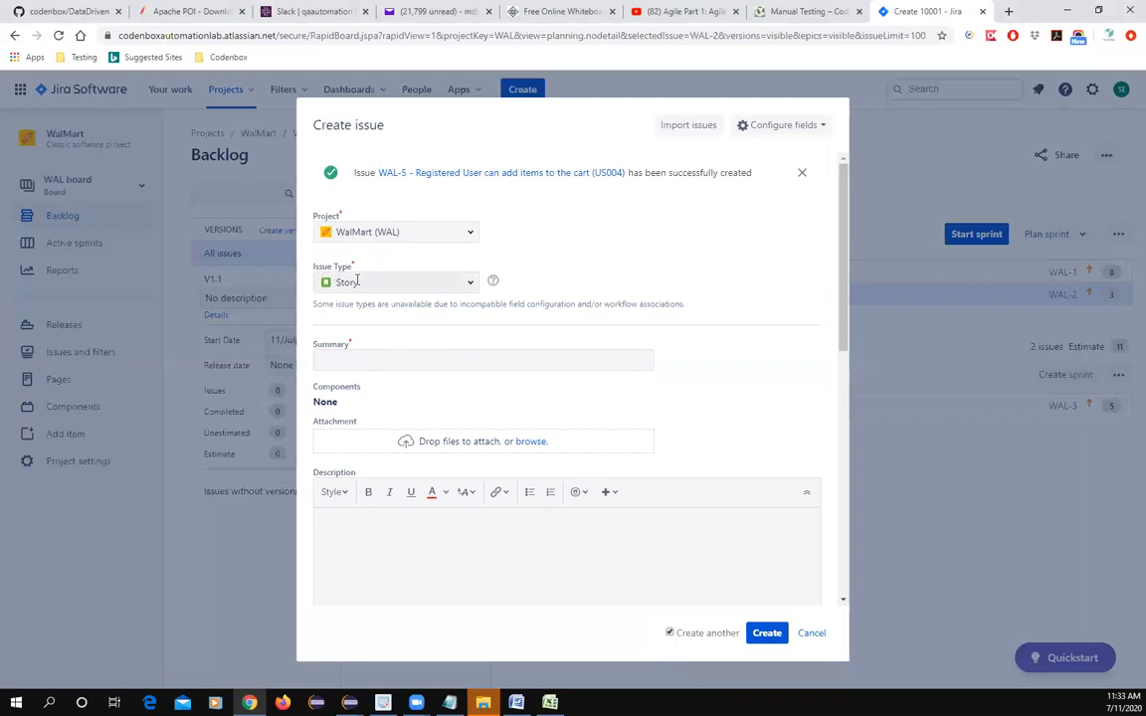
left_click(360, 361)
type("Registered User can make payment for the items added to the cart.")
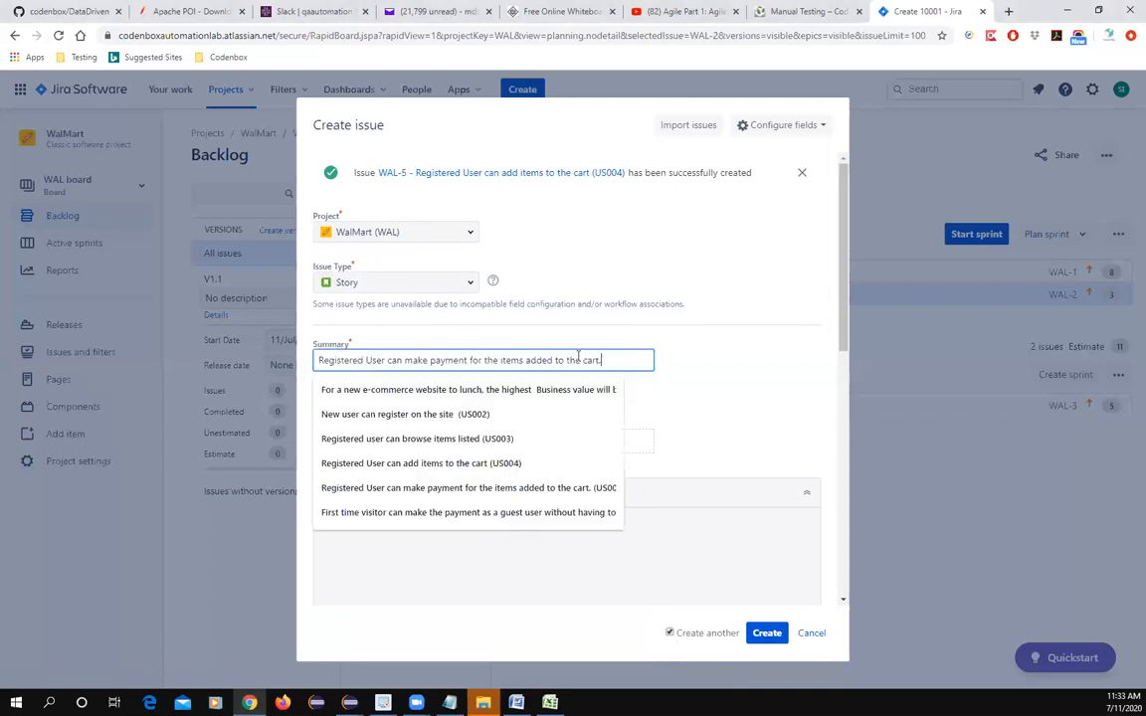
type("(US005)")
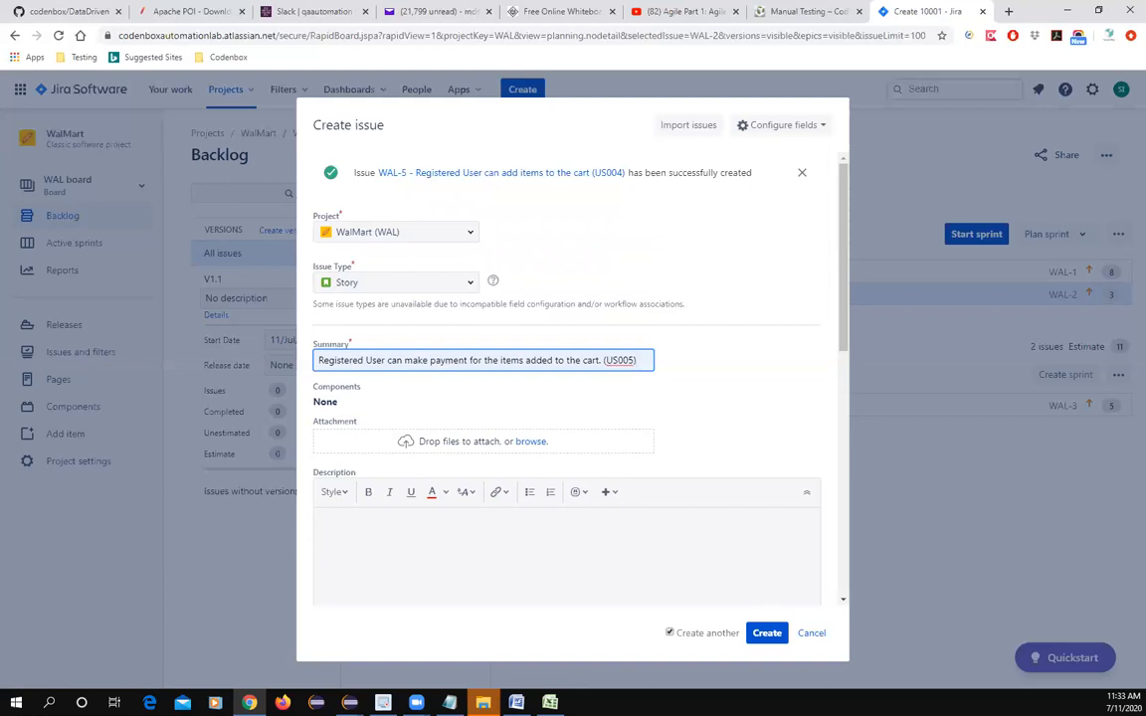
- Describe the story as "As a registered User. I want to be able to buy listed products. So that I can use the product I buy."
key("alt+Tab")
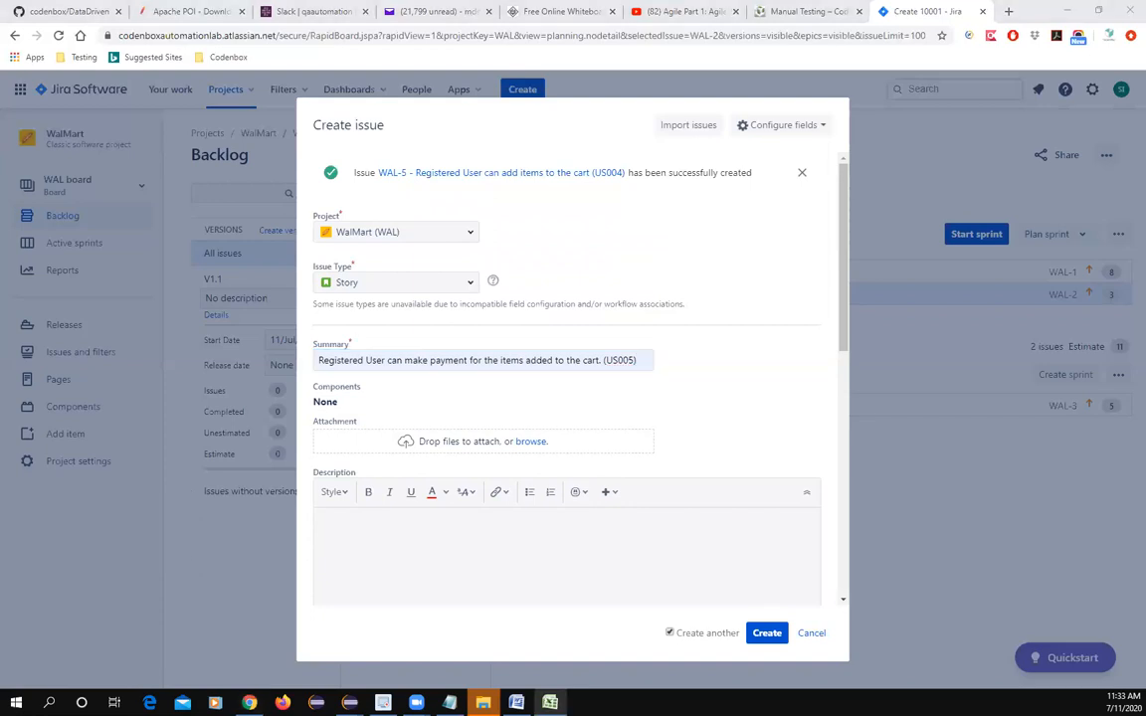
left_click(404, 544)
type("As a registered User. I want to be able to buy listed products. So that I can use the product I buy.")
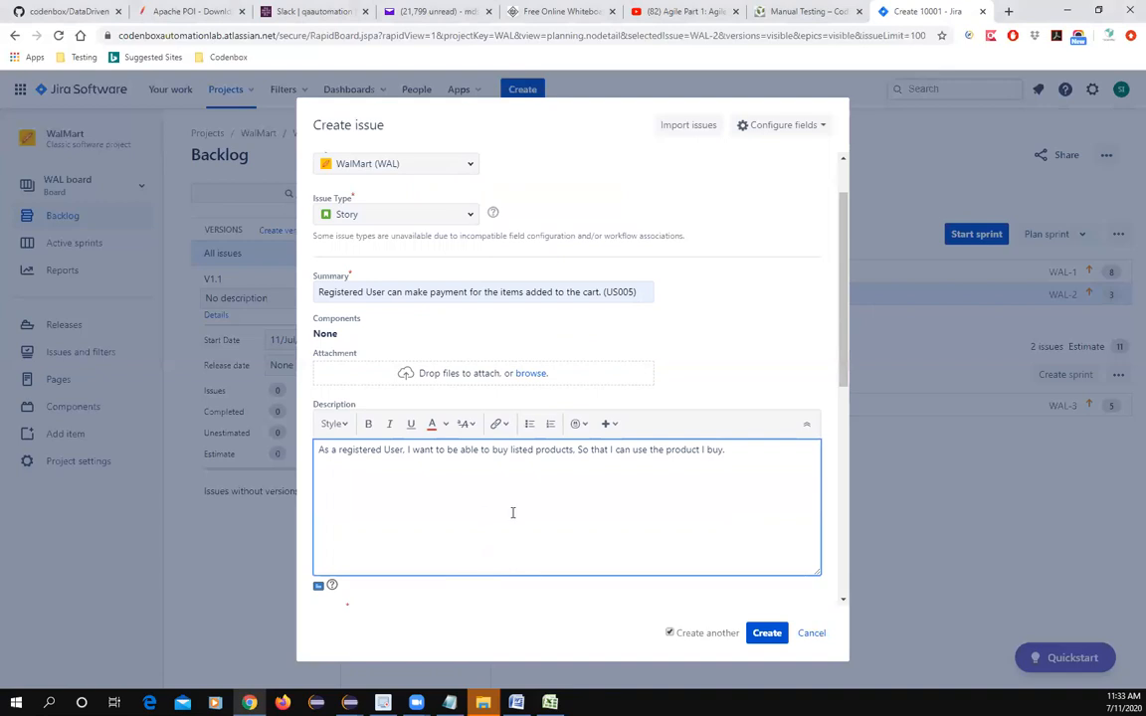
scroll(512, 512, "down", 4)
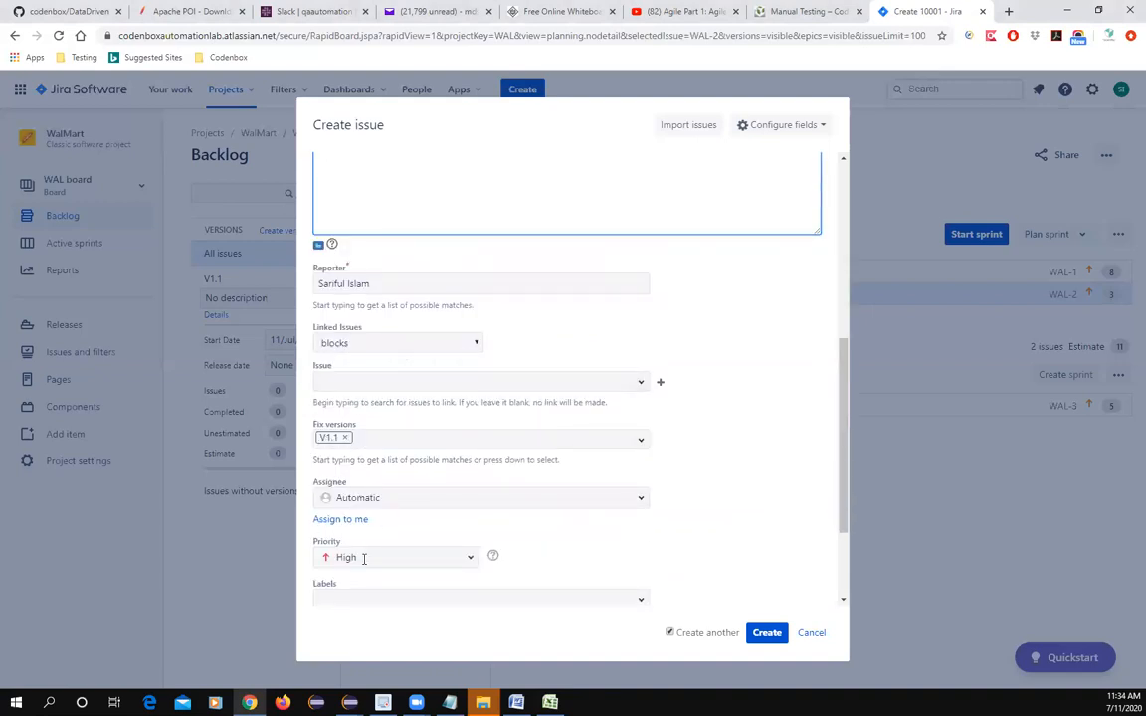
- Check the available assignees while leaving the assignee on Automatic, and create the US005 story
scroll(368, 542, "down", 2)
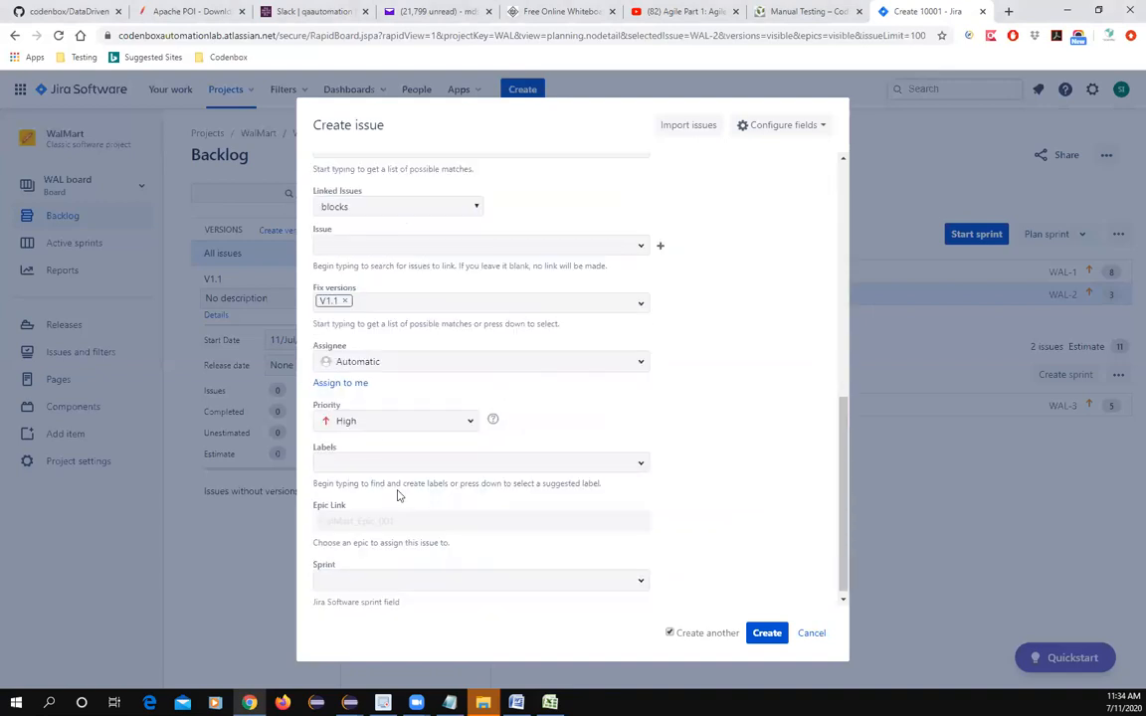
left_click(641, 364)
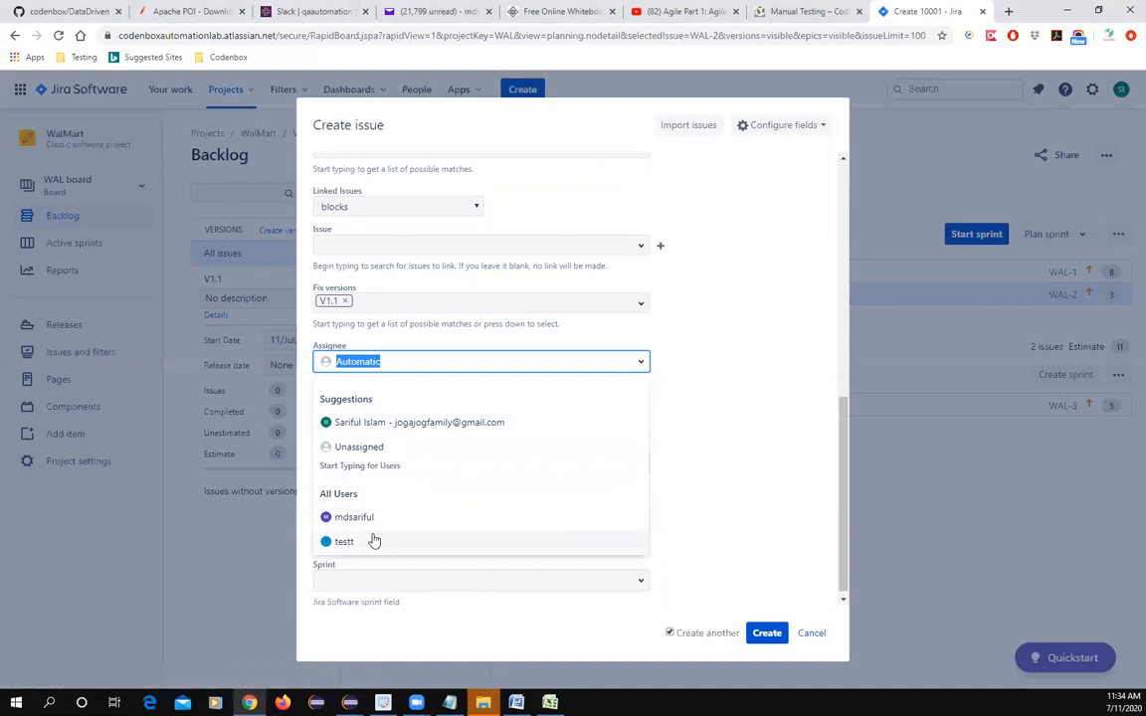
left_click(733, 378)
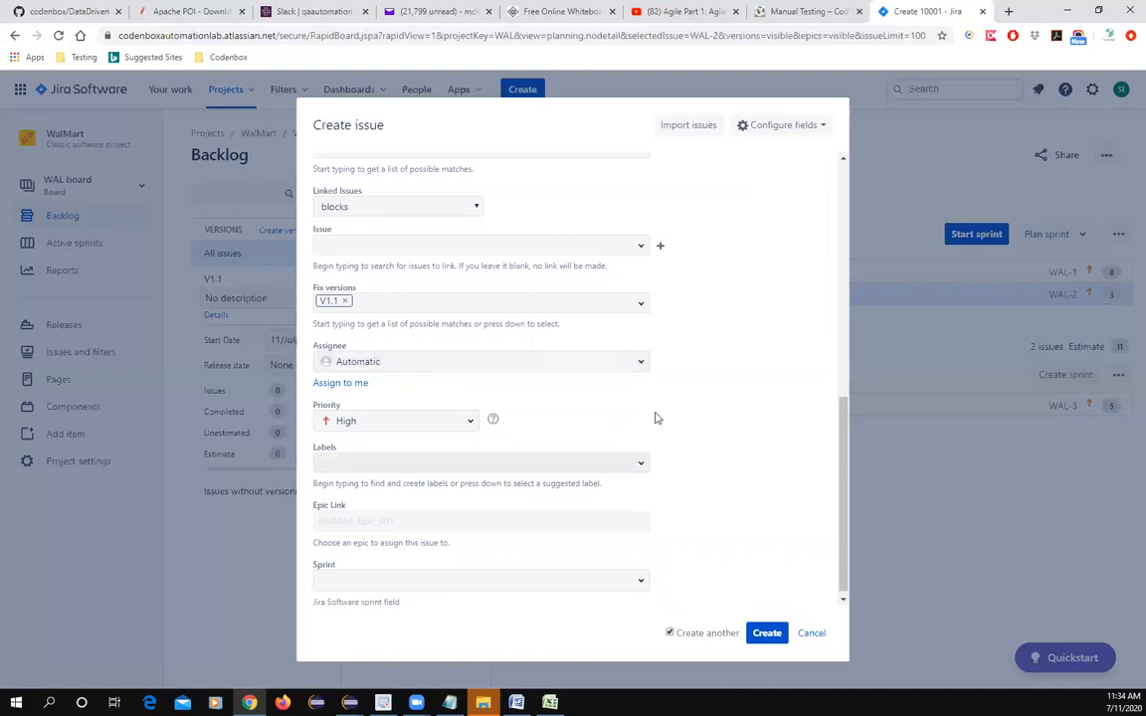
scroll(574, 521, "down", 1)
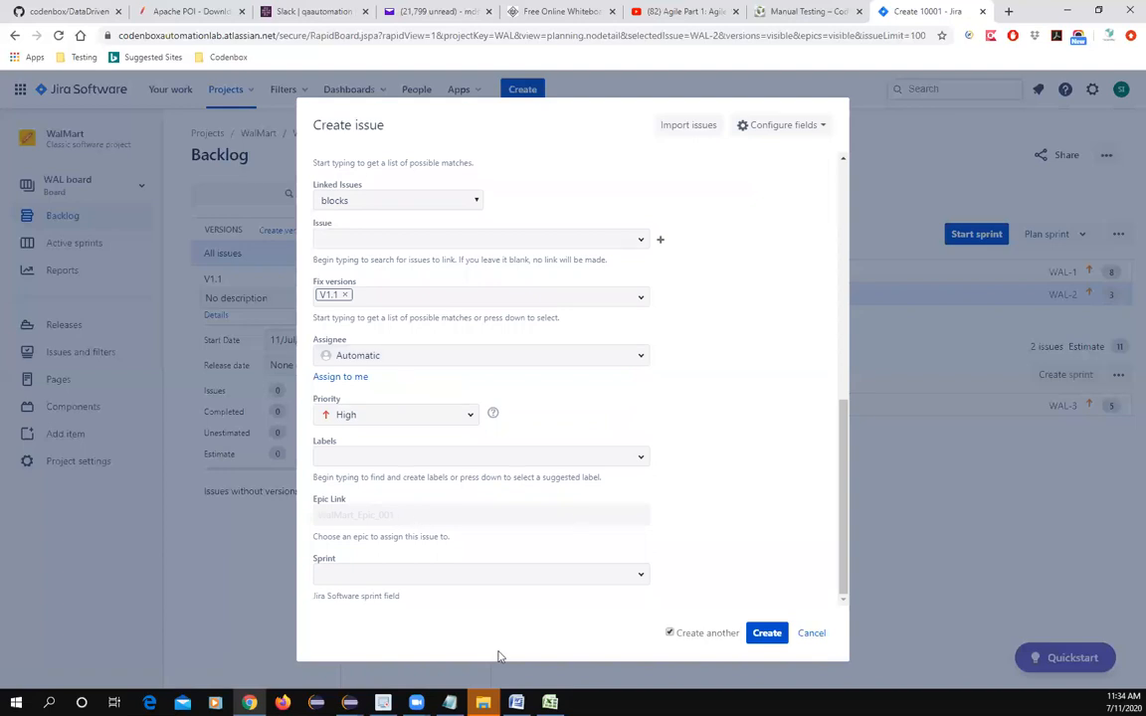
left_click(768, 636)
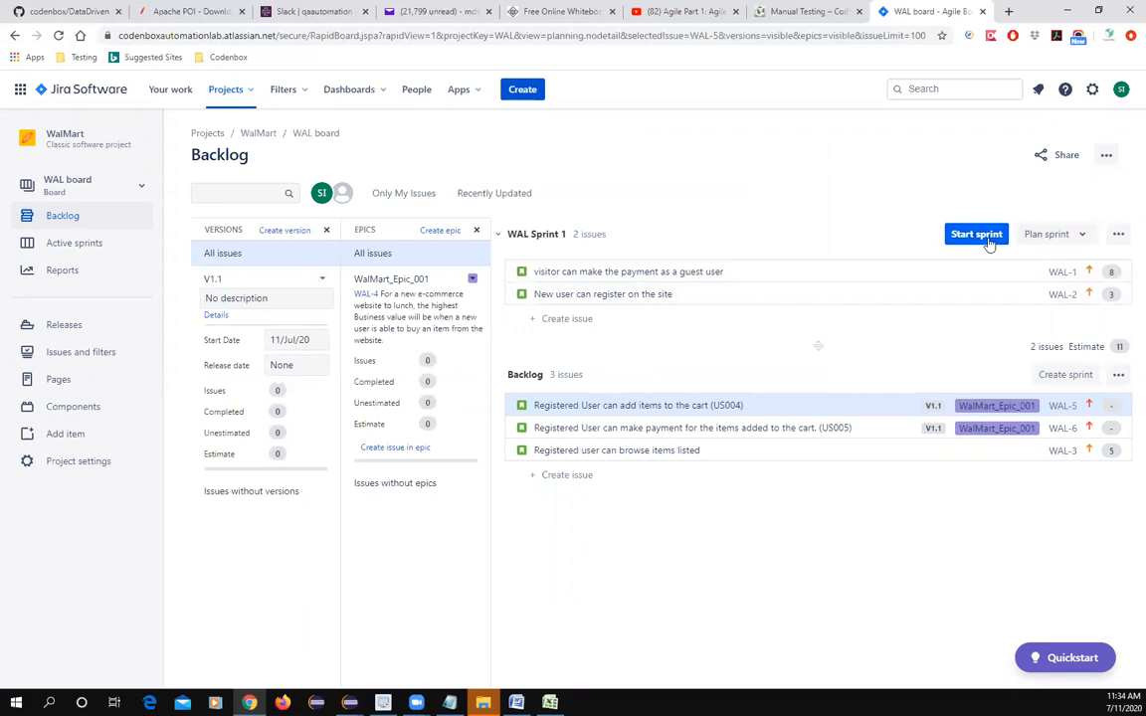
- Describe WAL-1 as "As a First time visitor to the e-commerce website, I want to be able to buy a listed product, So that I can use the product I buy"
left_click(659, 274)
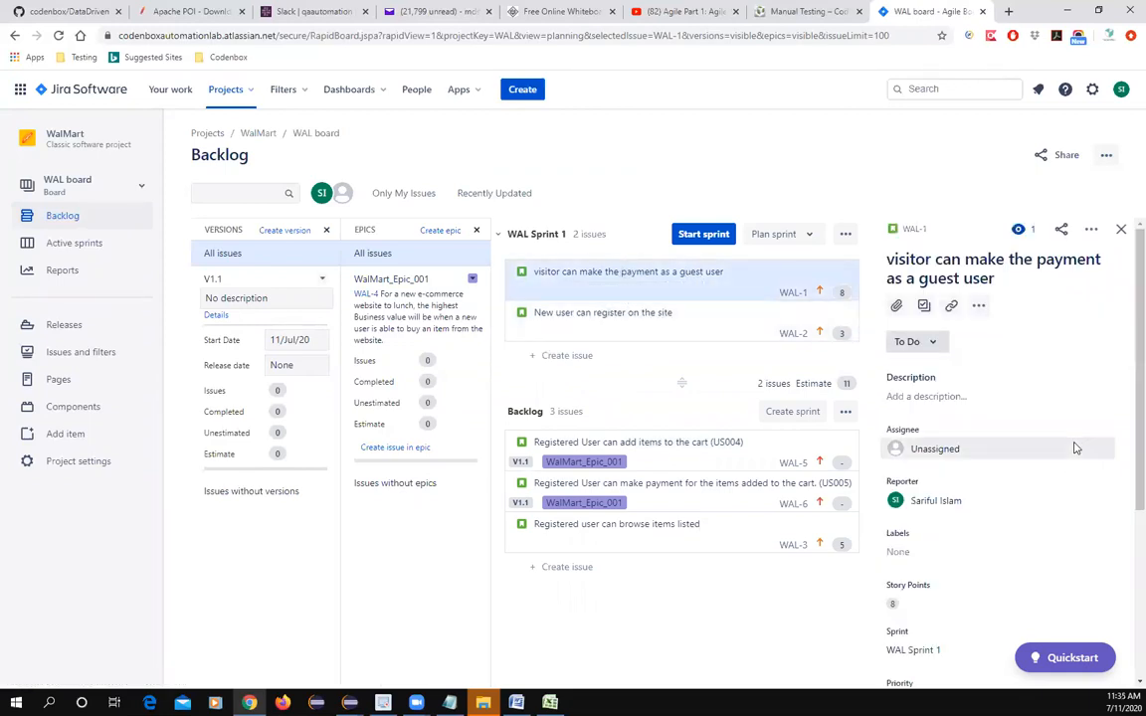
scroll(995, 467, "down", 2)
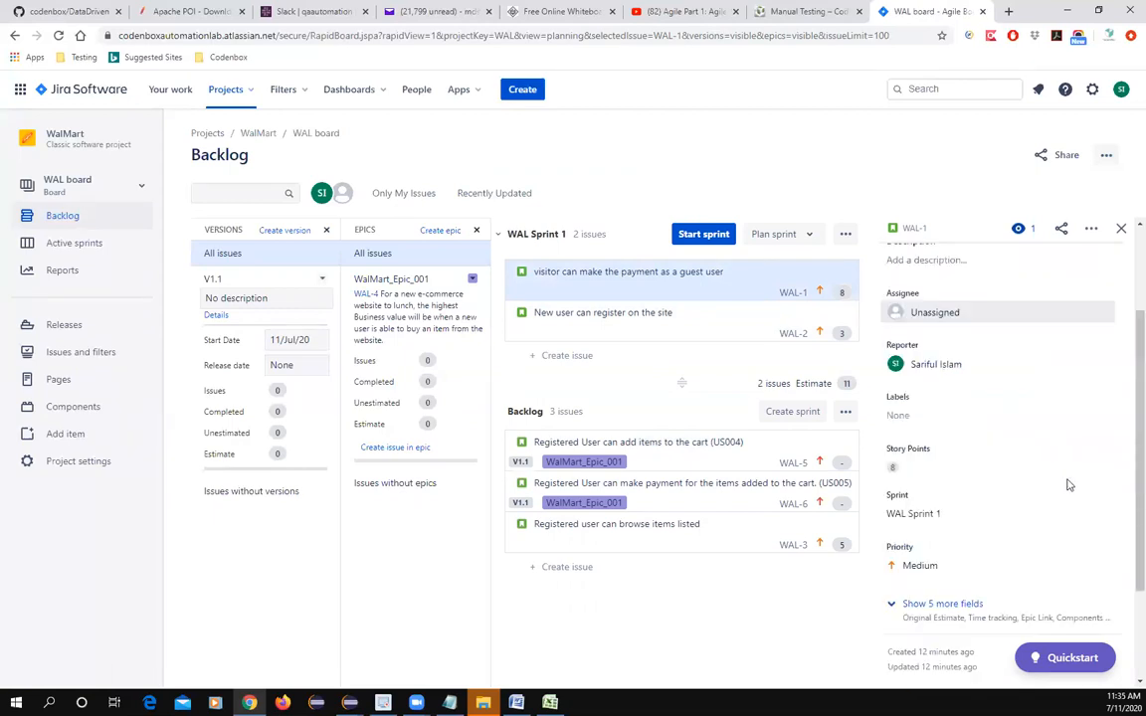
scroll(1044, 475, "up", 1)
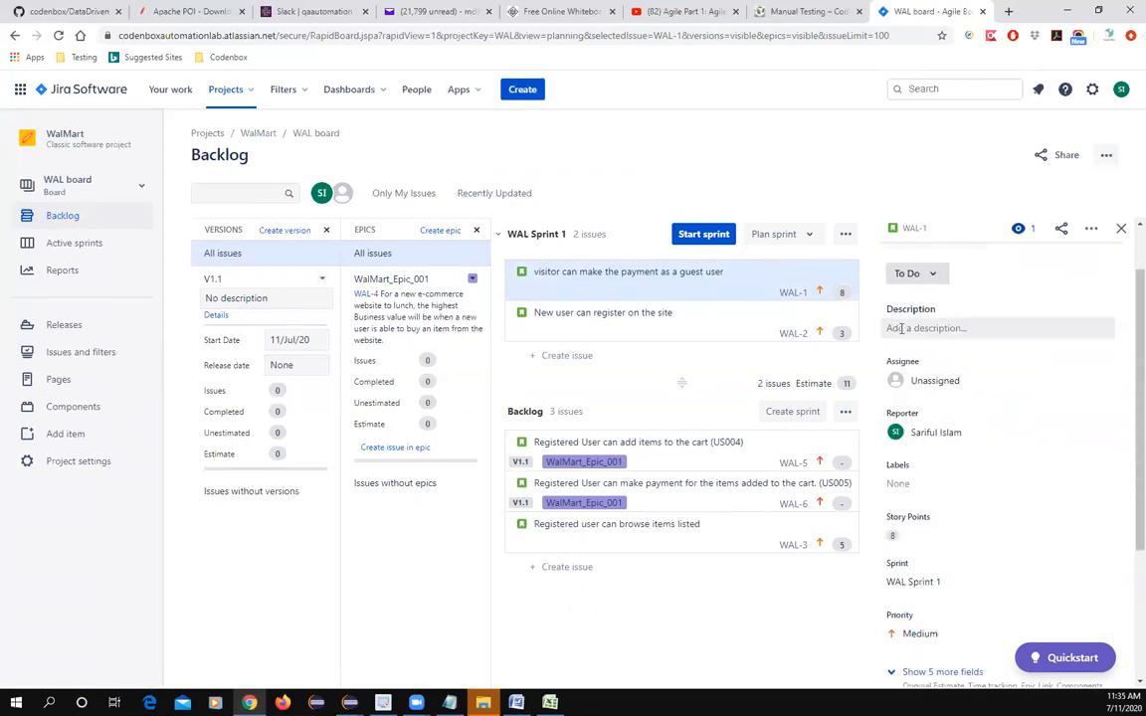
left_click(901, 328)
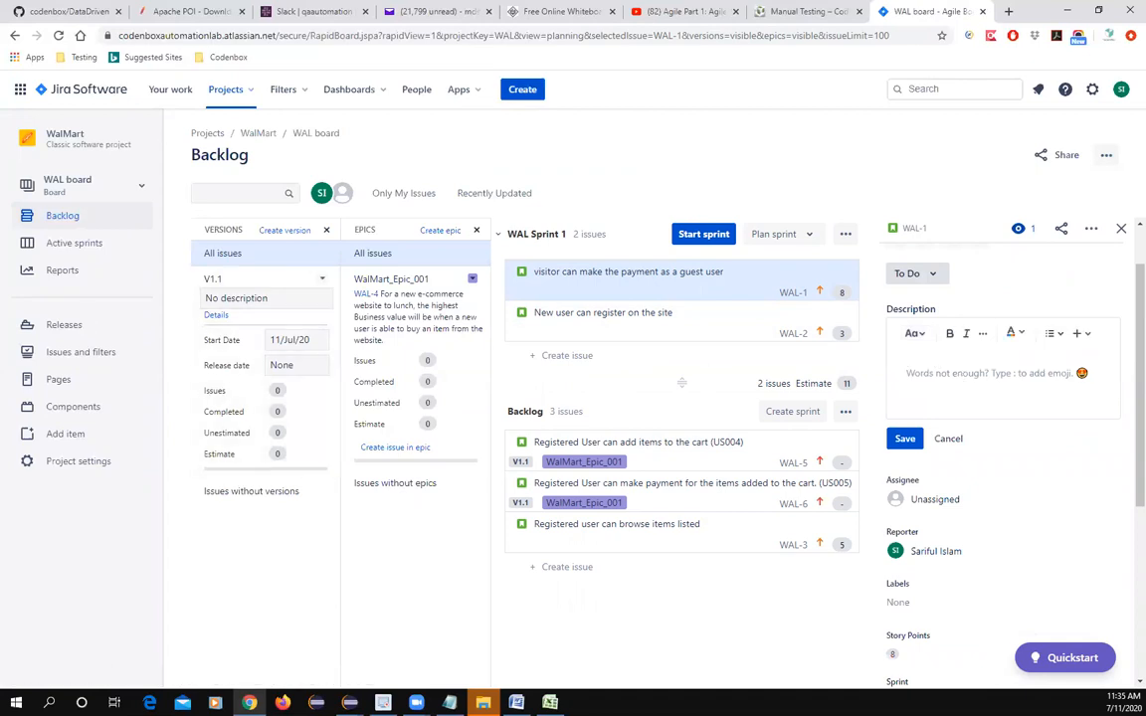
left_click(550, 702)
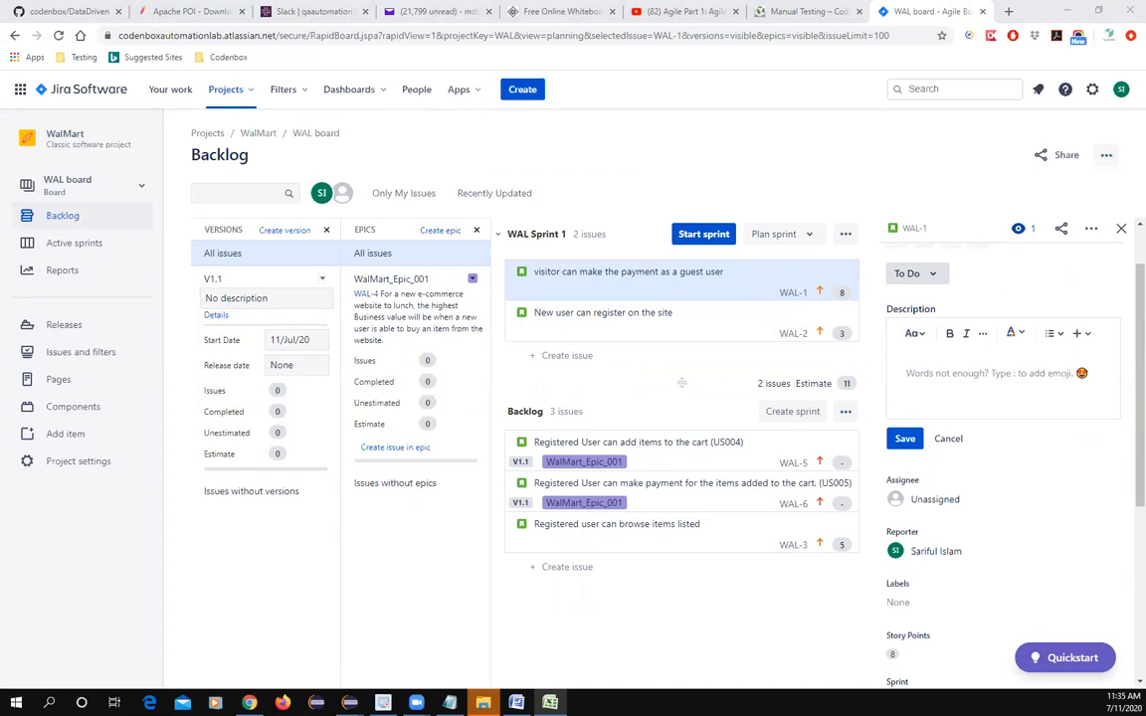
left_click(924, 370)
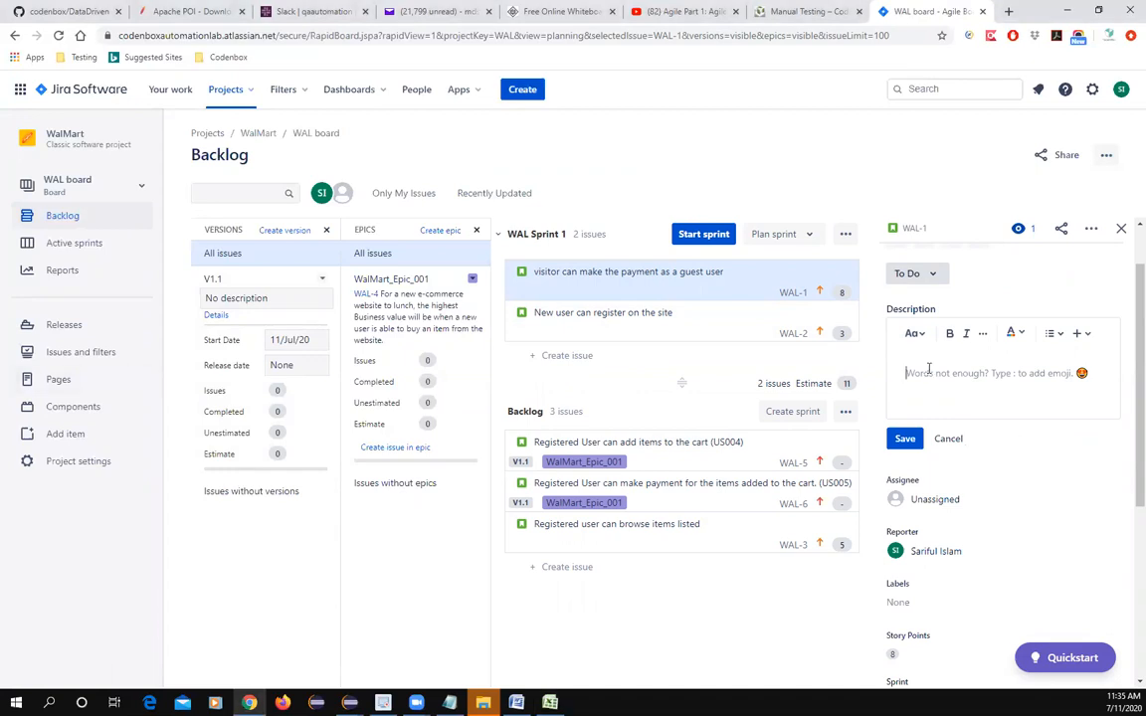
type("As a first time visitor to the e-commerce website, I want to be able to buy a listed product, So that I can use the product I buy")
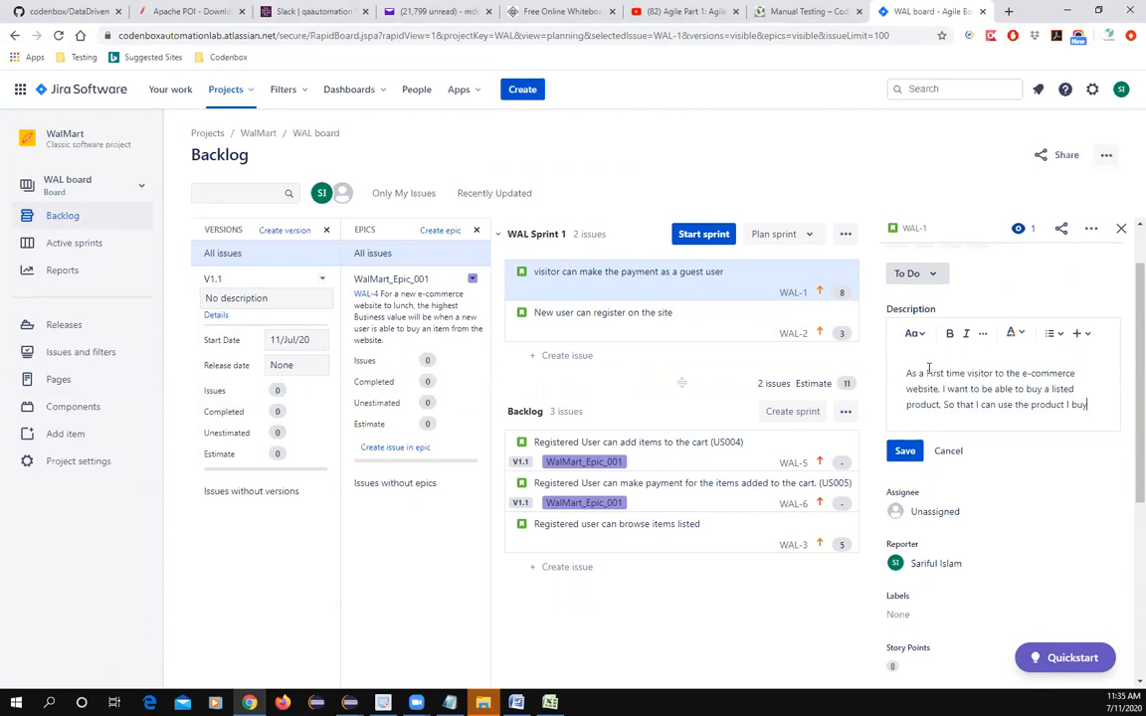
left_click(905, 453)
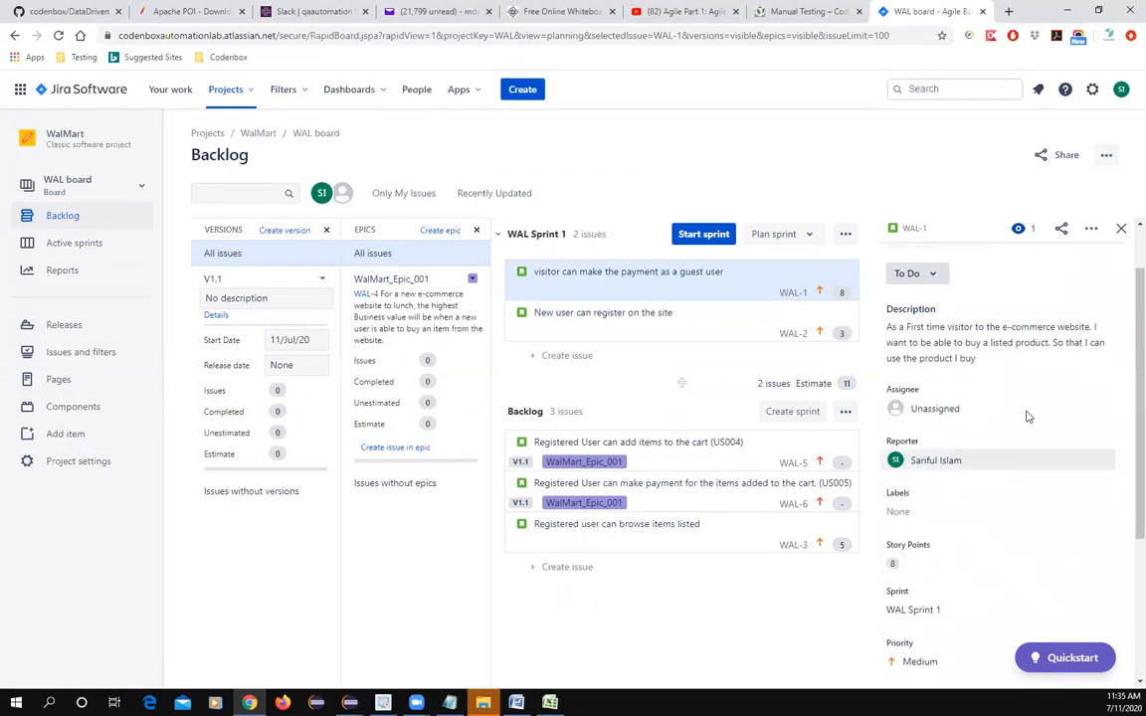
- Assign the guest payment story WAL-1 to the second suggested team member, review its remaining fields, and close its details
scroll(1009, 457, "up", 2)
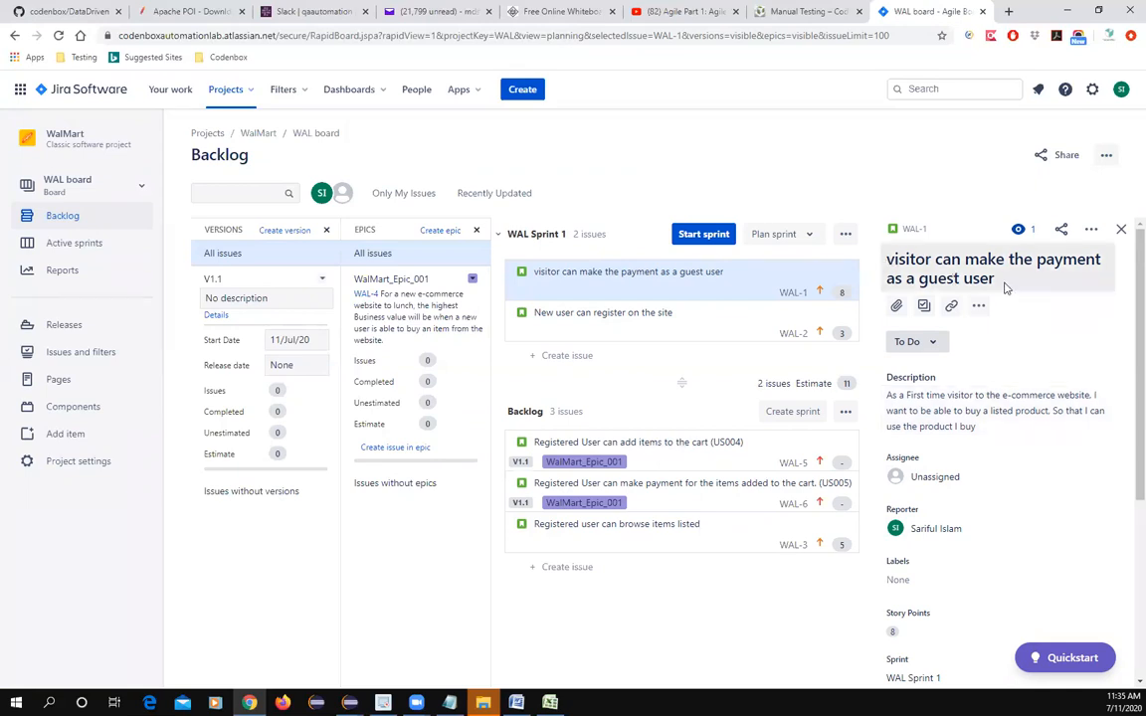
left_click(891, 269)
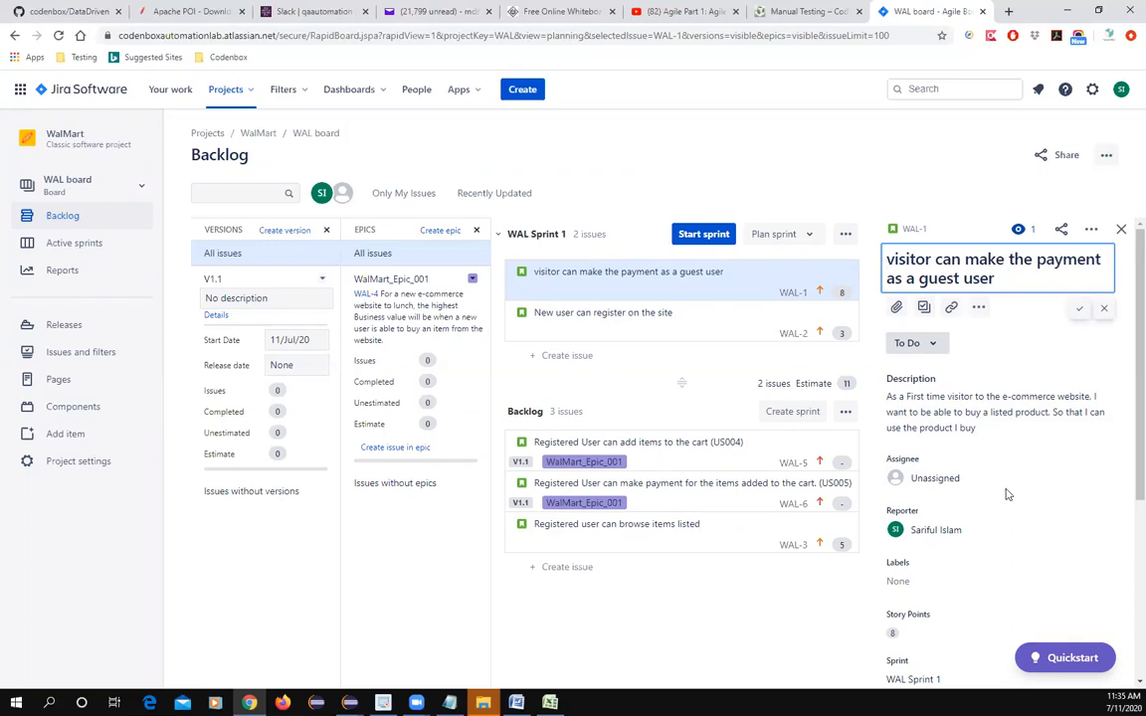
scroll(1002, 505, "down", 2)
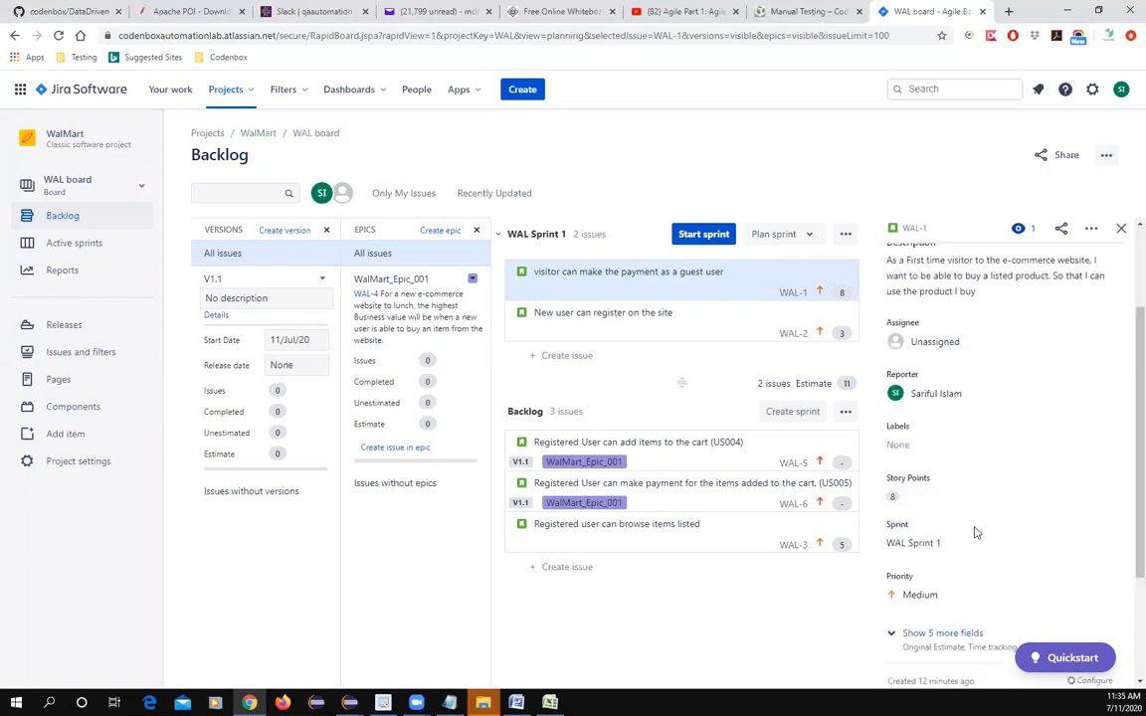
scroll(960, 487, "up", 1)
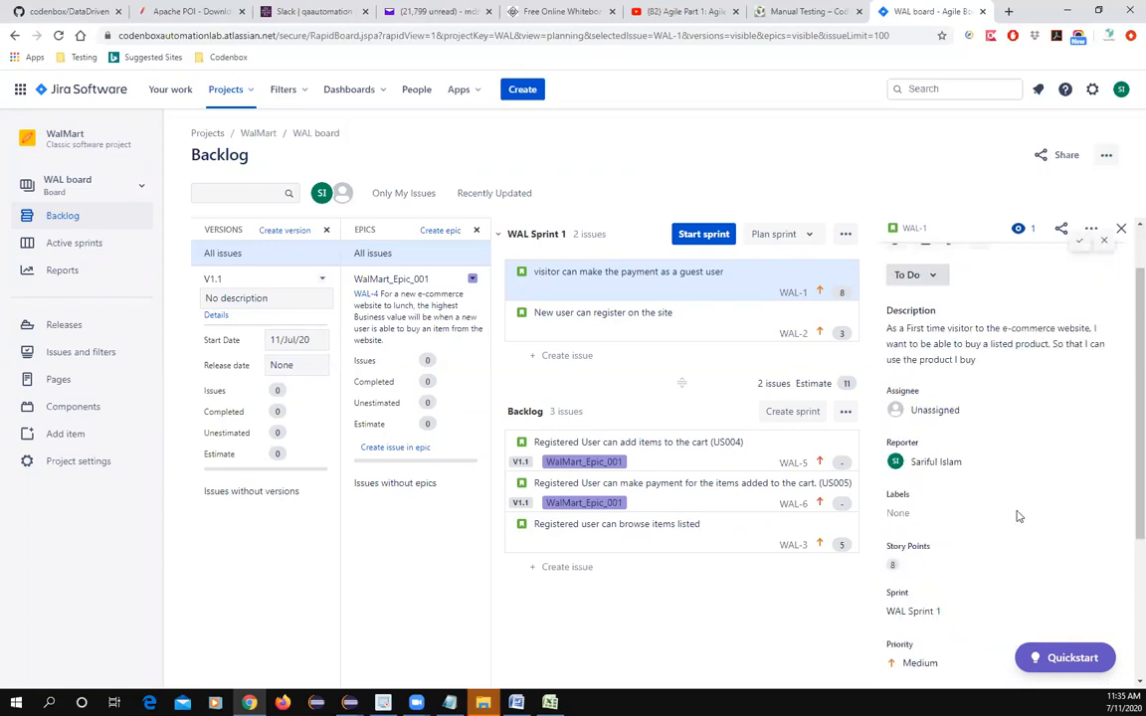
left_click(922, 410)
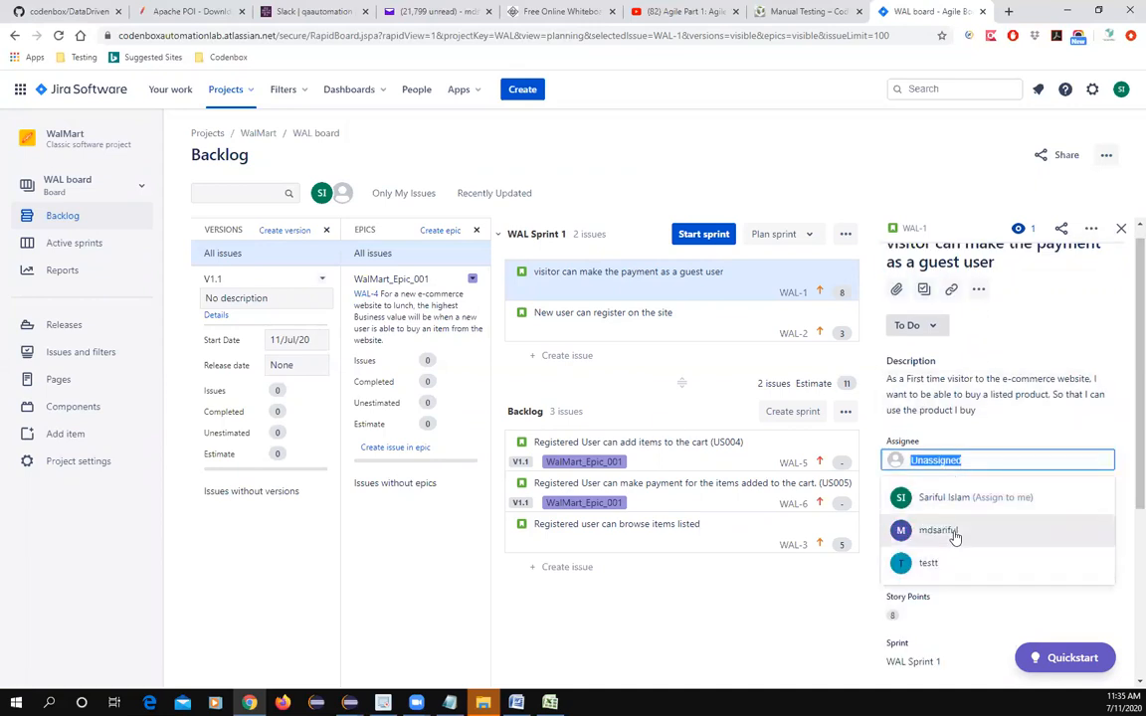
left_click(953, 535)
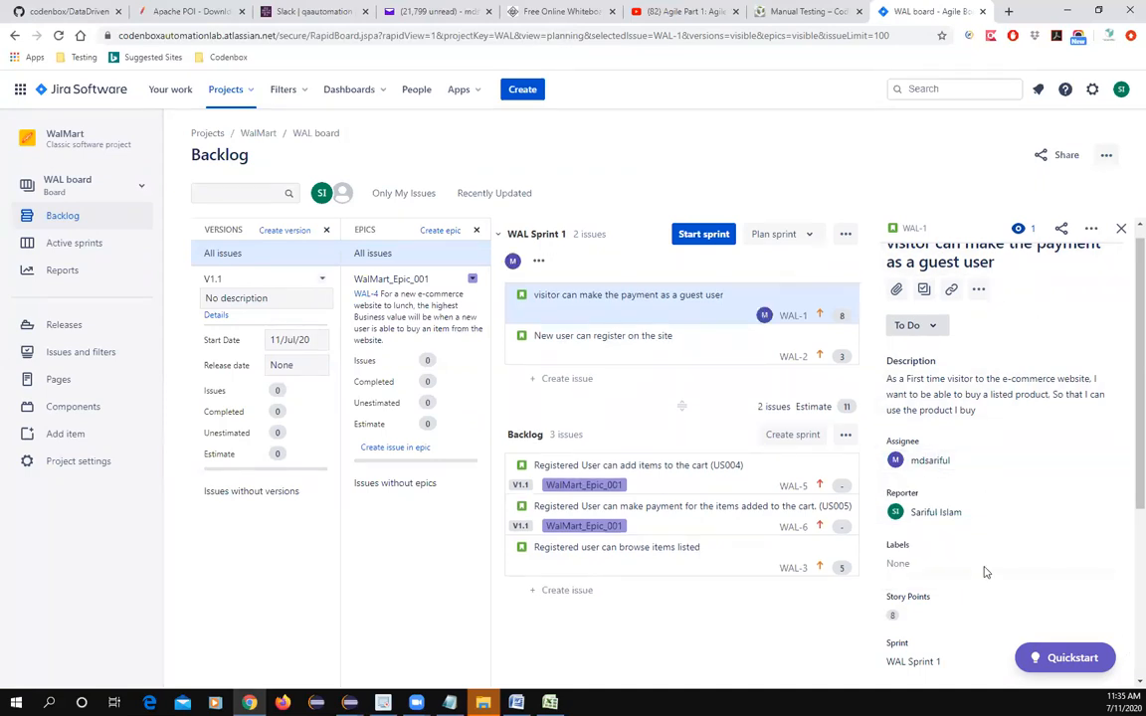
scroll(970, 545, "down", 2)
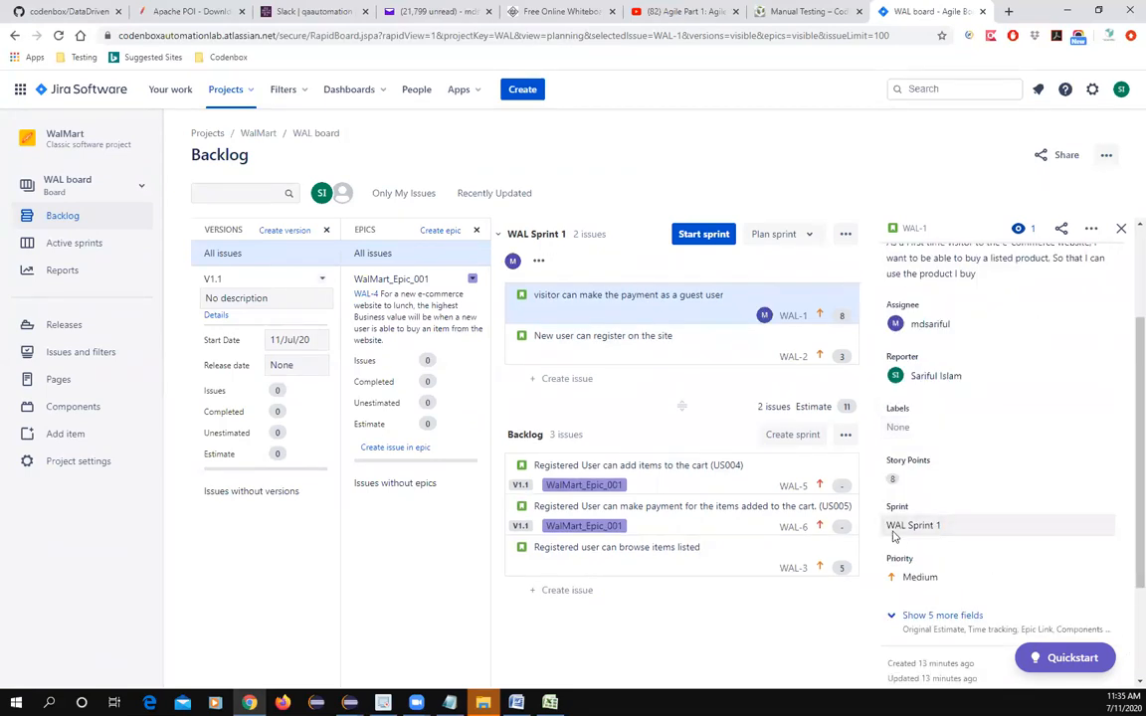
scroll(949, 542, "down", 2)
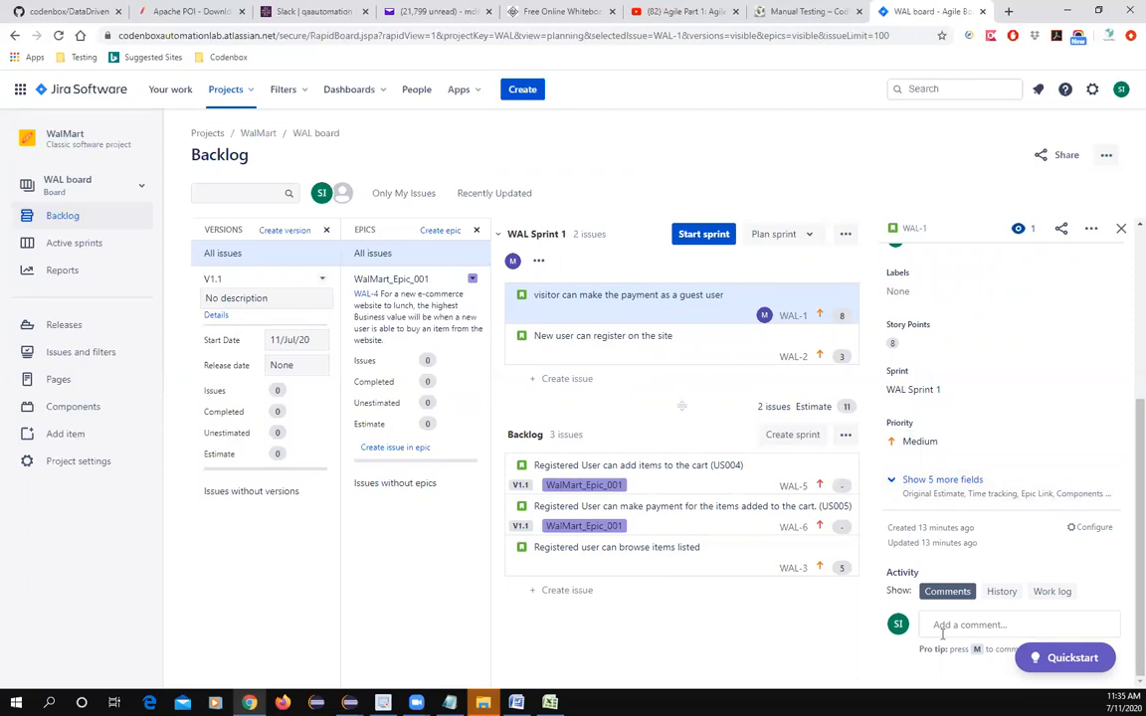
scroll(1017, 500, "up", 5)
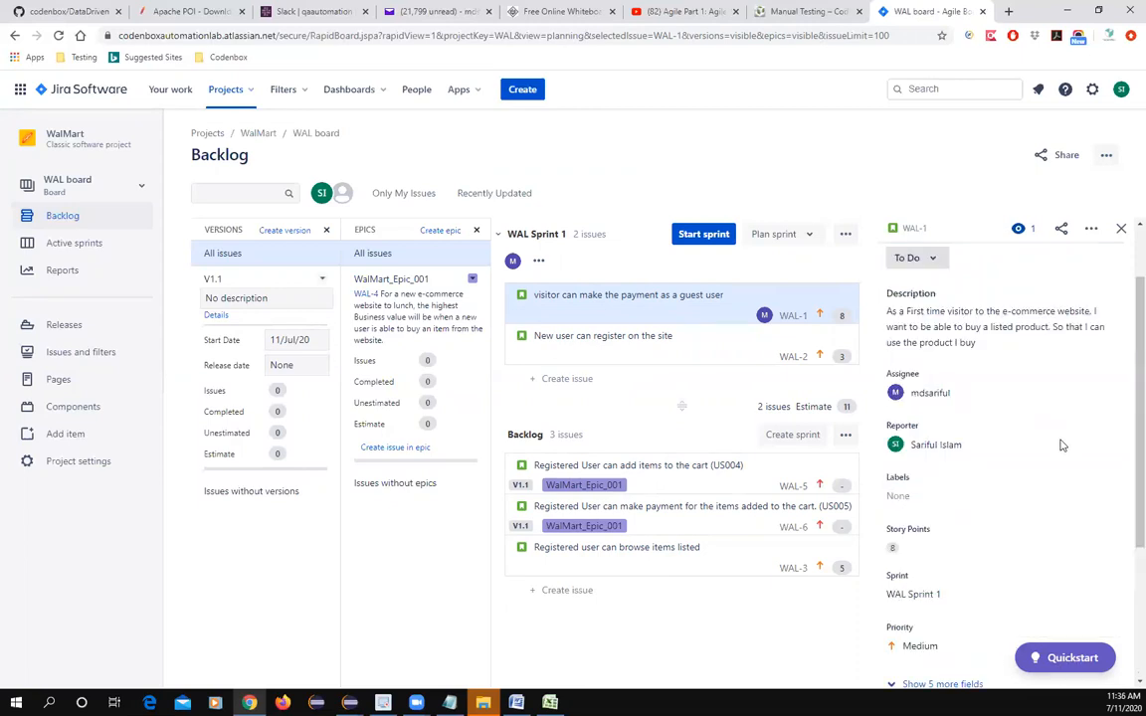
left_click(1121, 229)
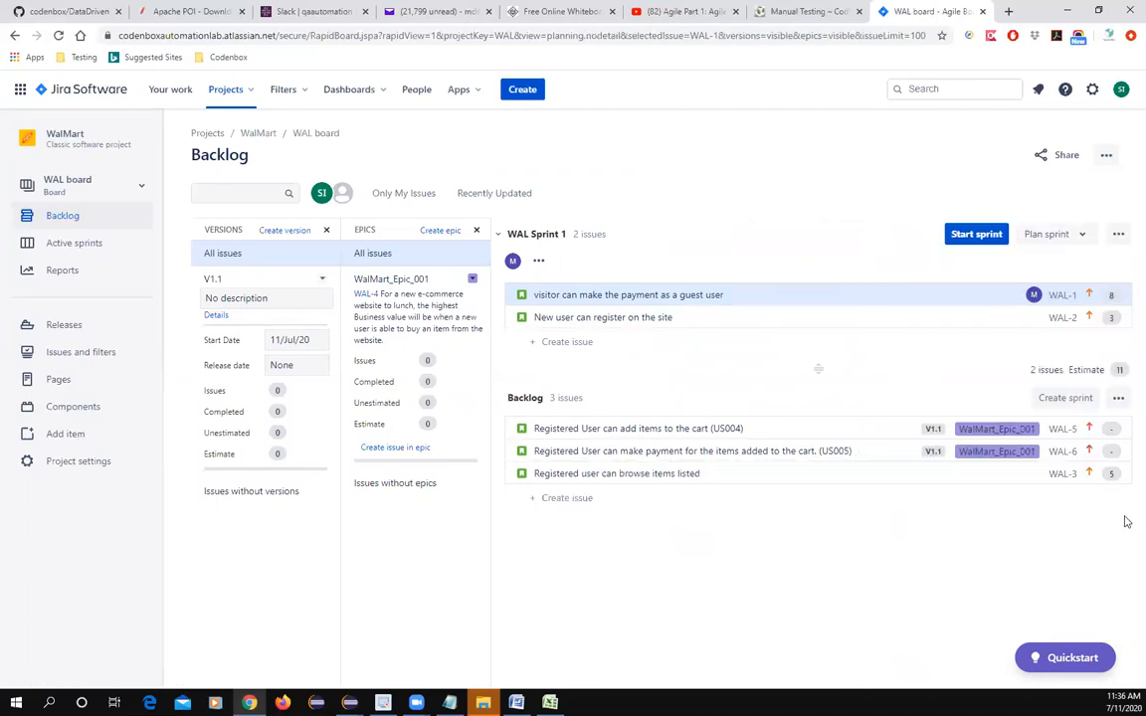
- Describe WAL-2 as "As a First time visitor to the website, I want to be able to register on the website, So that I can browser and buy listed products from the site."
left_click(657, 317)
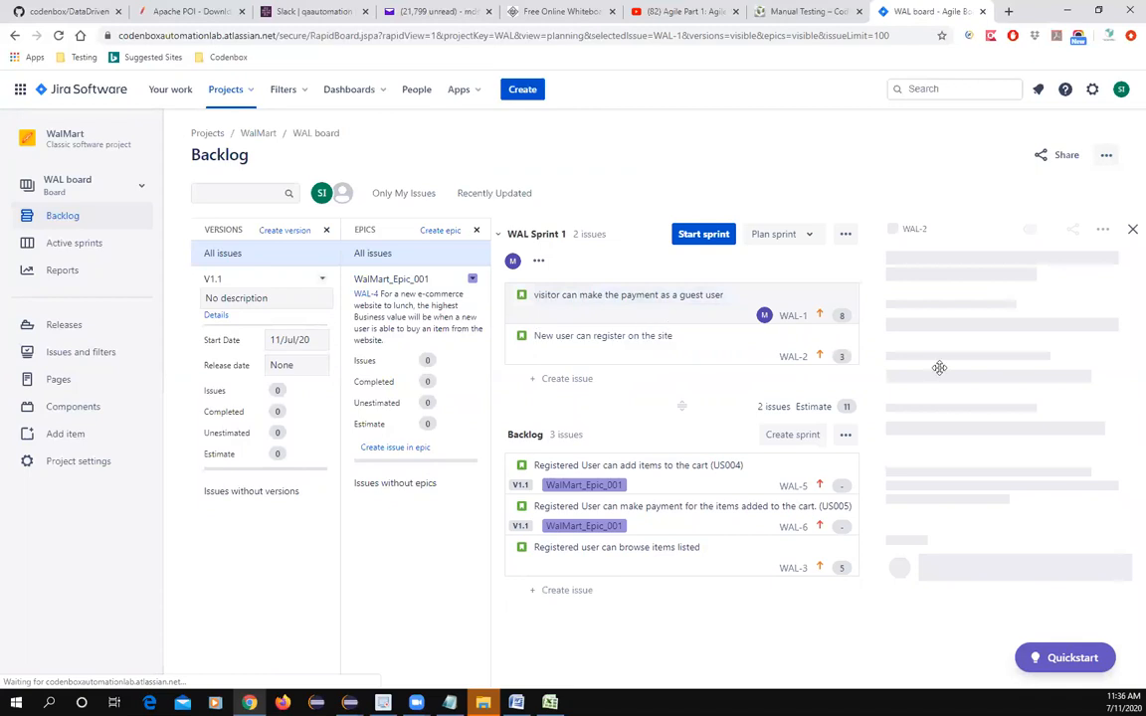
key("alt+Tab")
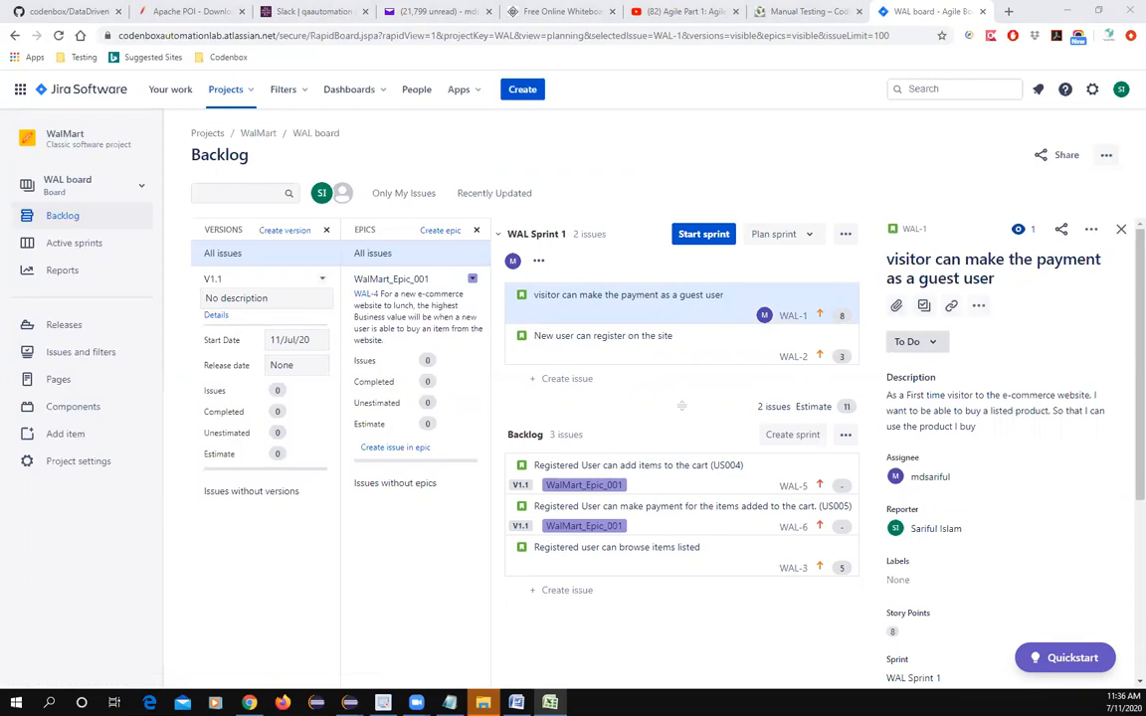
scroll(1000, 479, "down", 2)
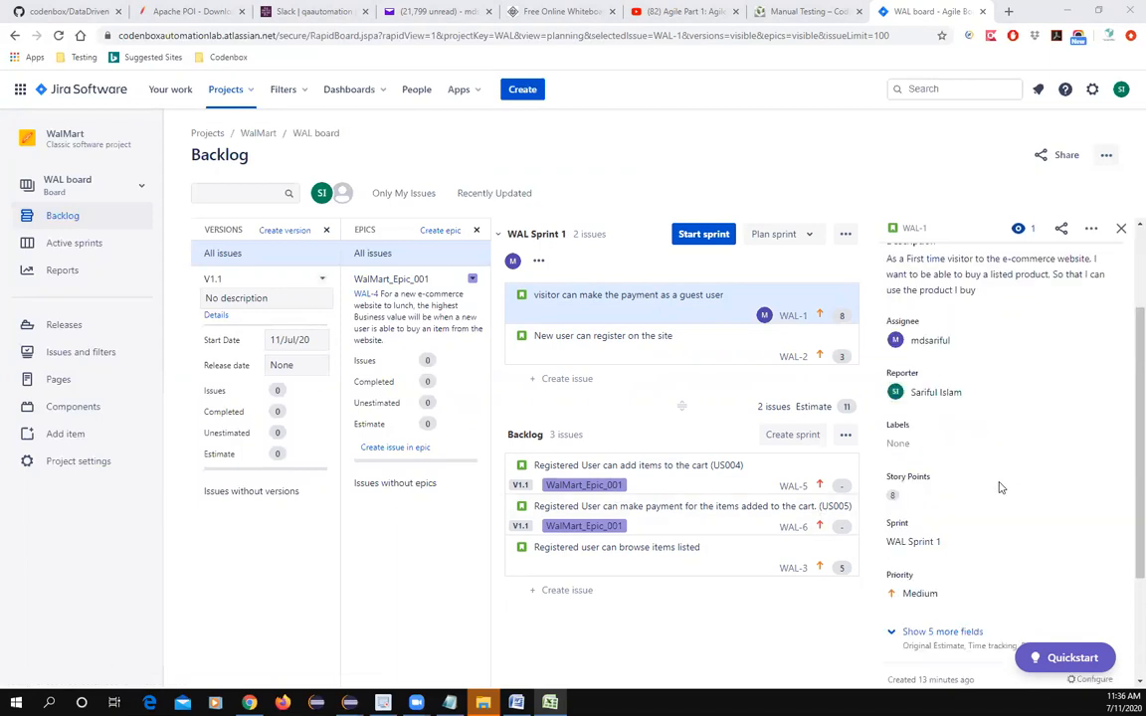
scroll(999, 487, "up", 2)
scroll(1003, 498, "down", 2)
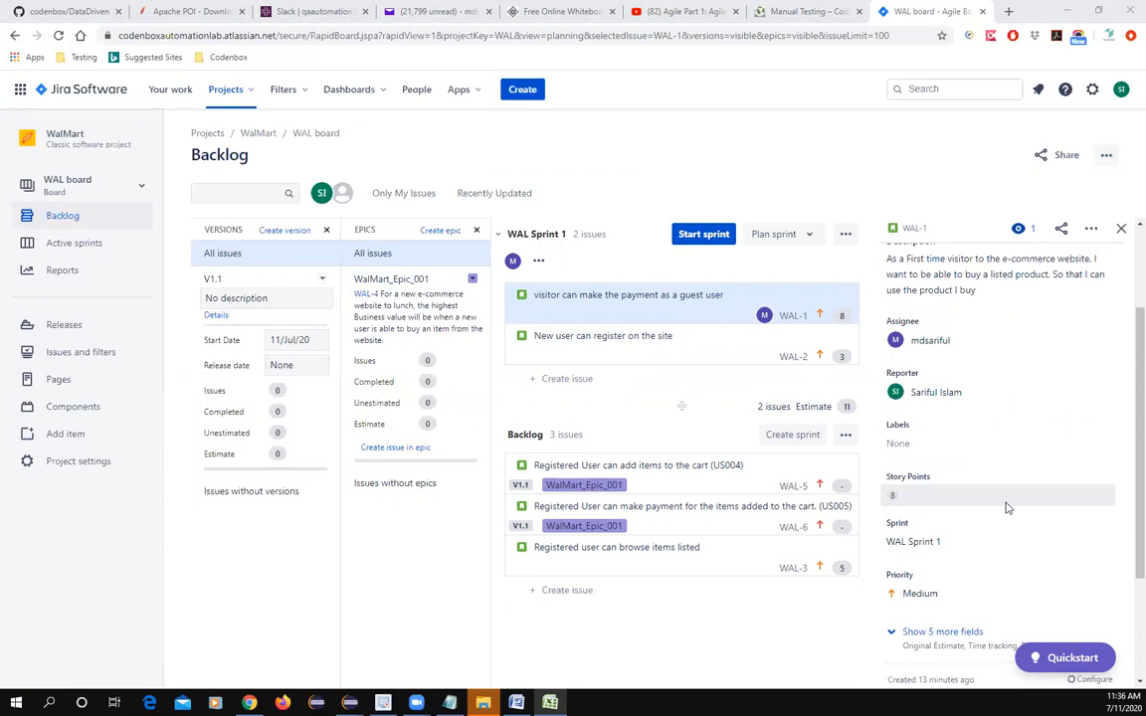
scroll(1004, 507, "up", 1)
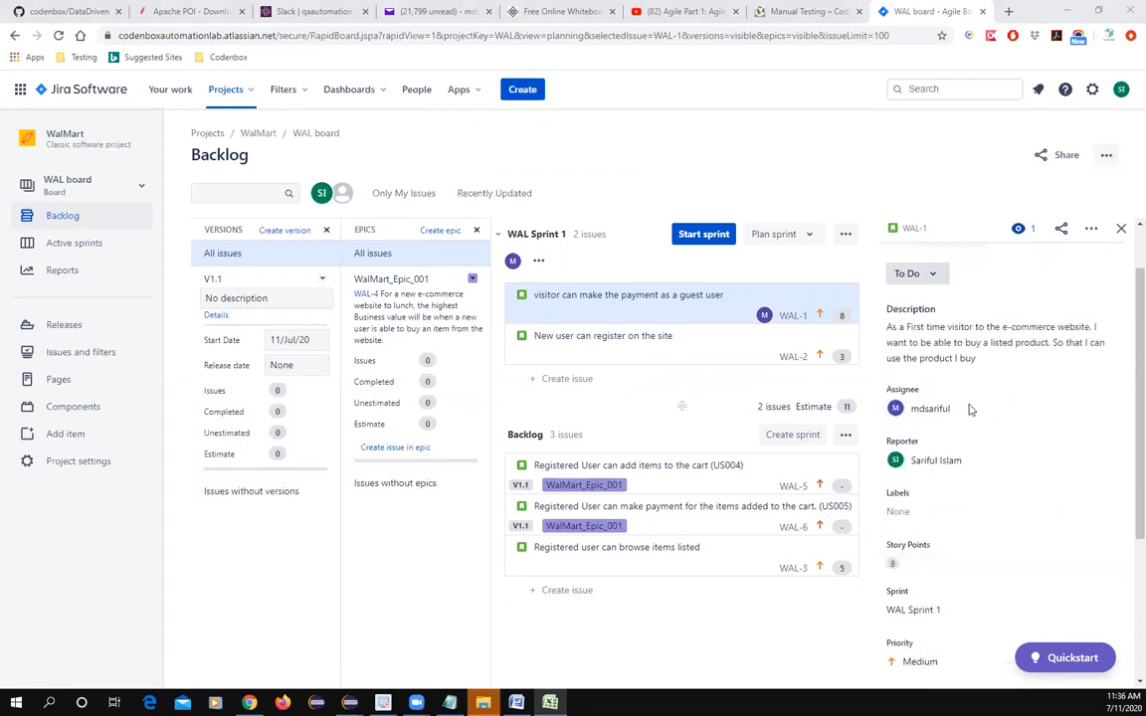
scroll(982, 460, "up", 1)
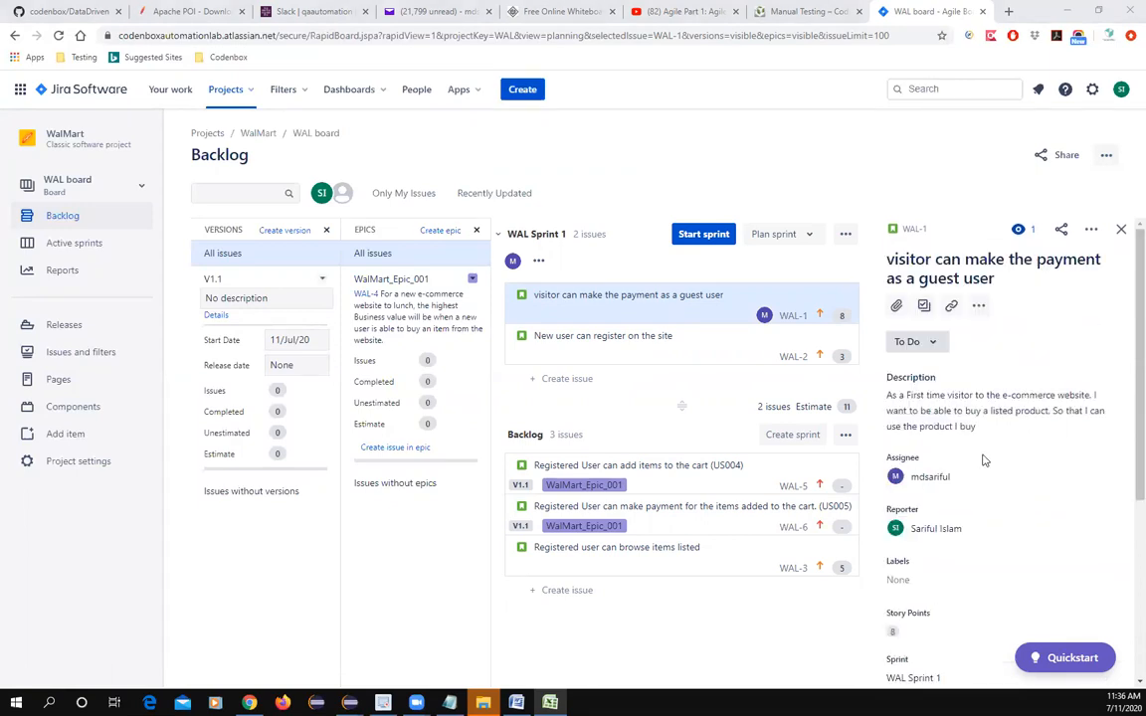
left_click(642, 338)
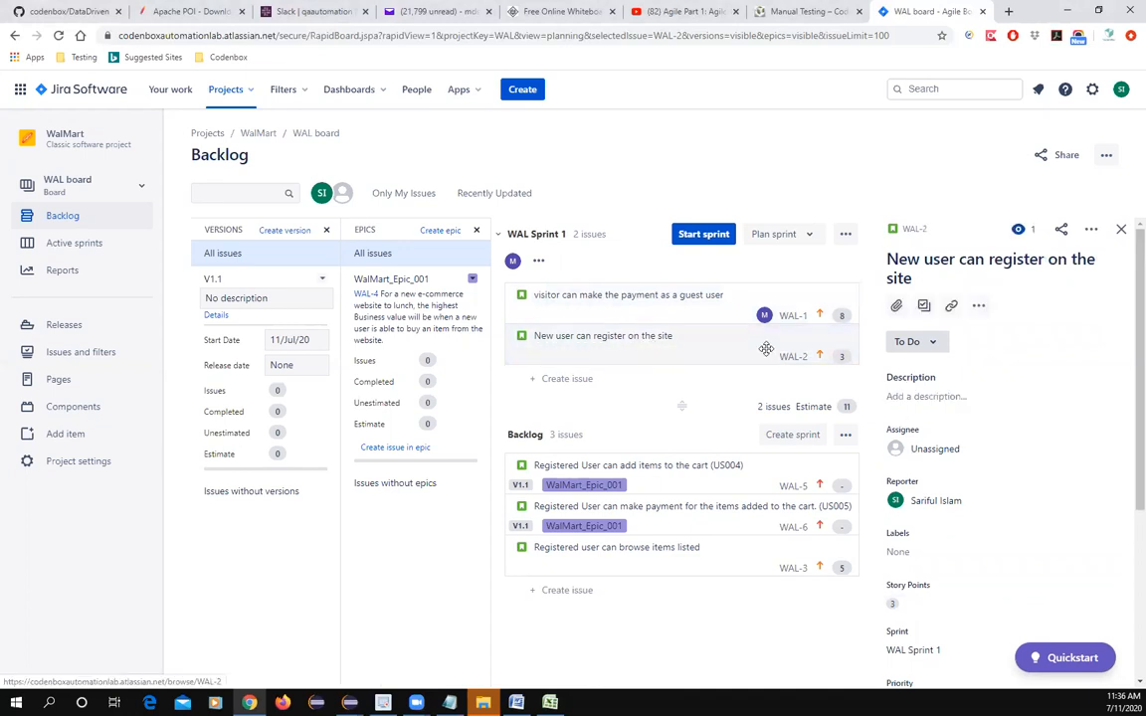
left_click(913, 396)
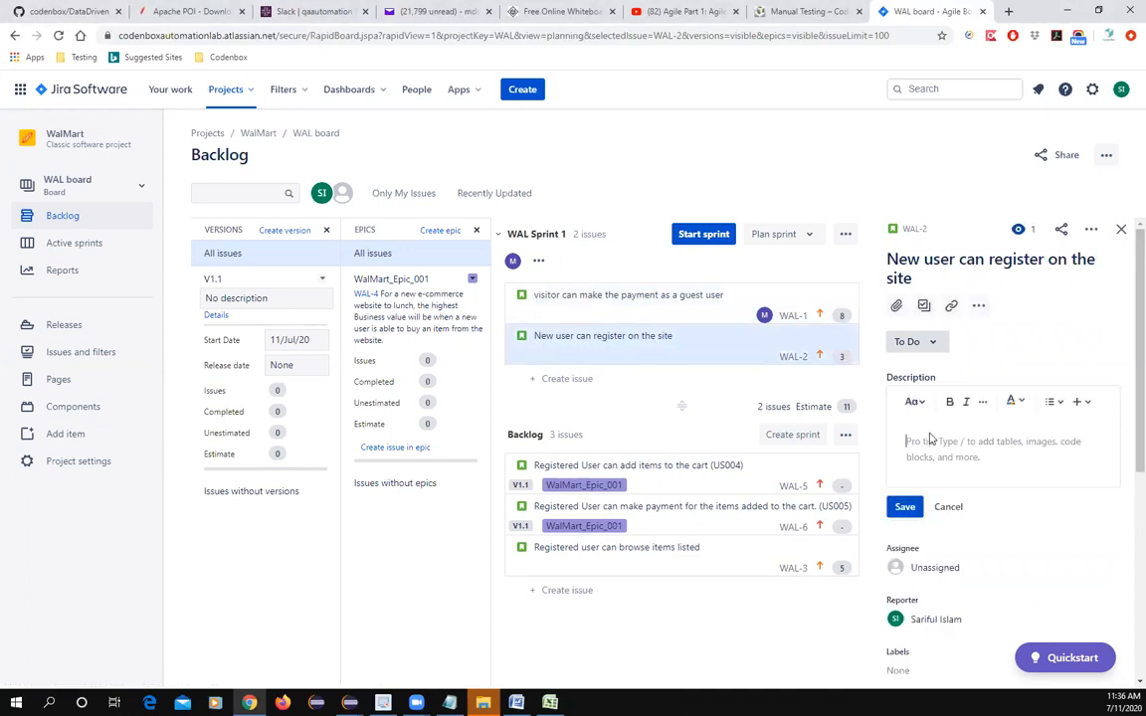
type("As a first time visitor to the website, I want to be able to register on the website. So that I can browser and buy listed products from the site.")
scroll(1007, 493, "down", 1)
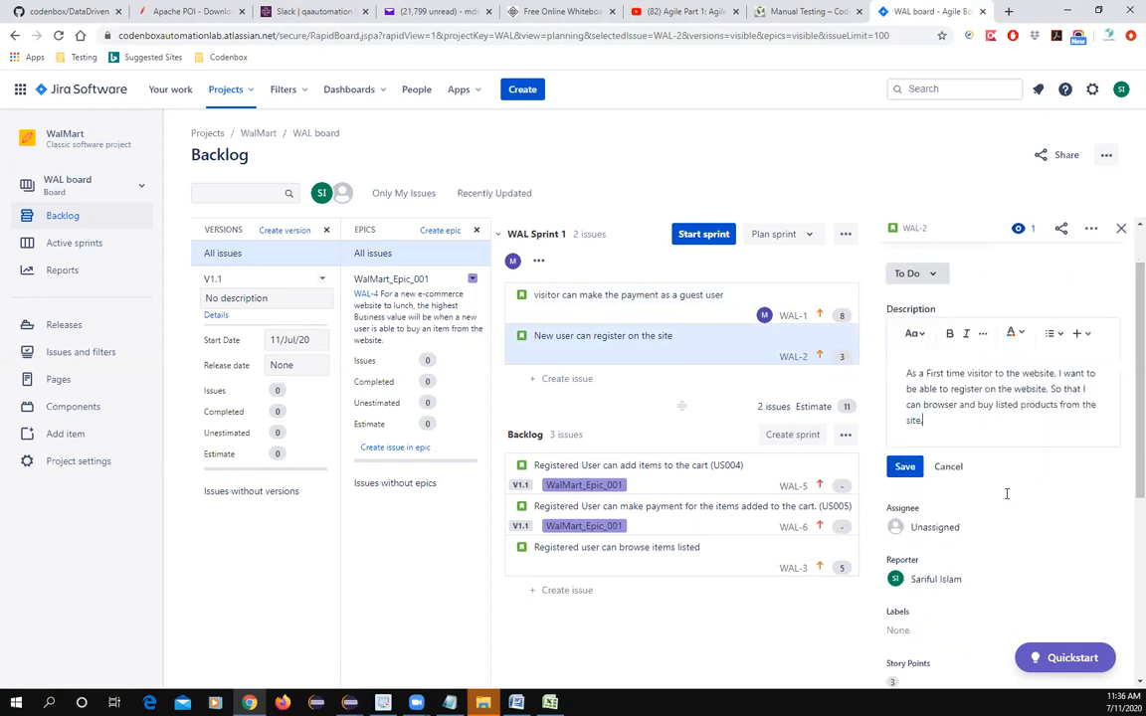
left_click(905, 466)
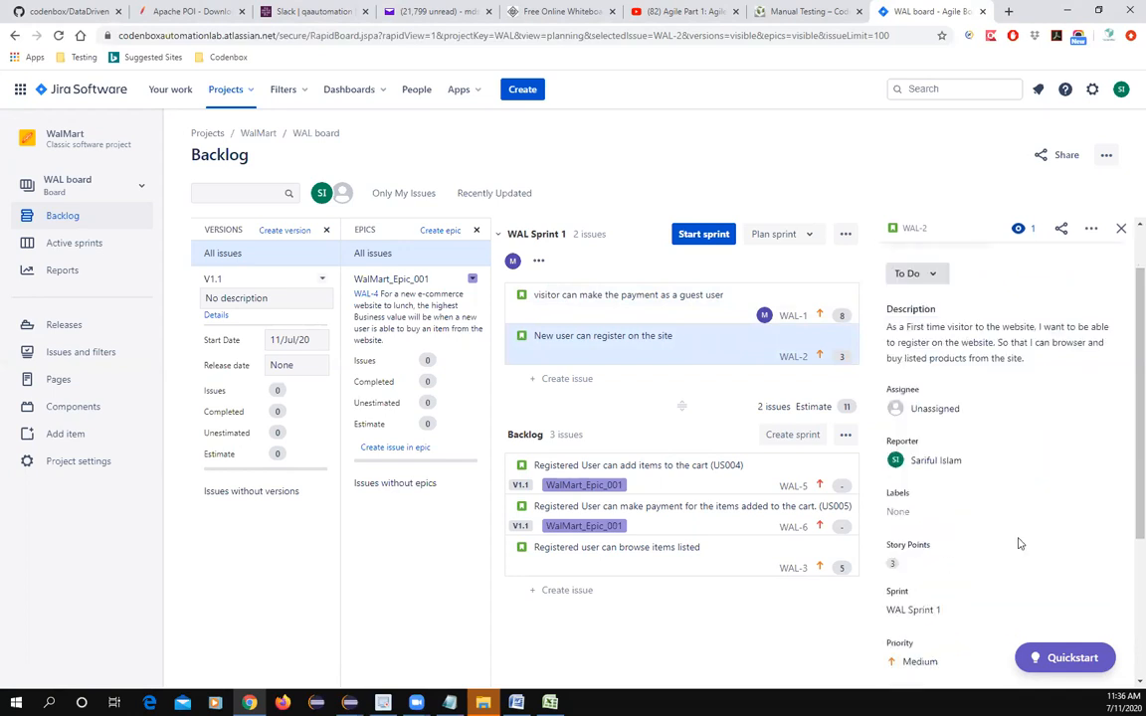
- Assign the new user registration story WAL-2 to testt
left_click(929, 408)
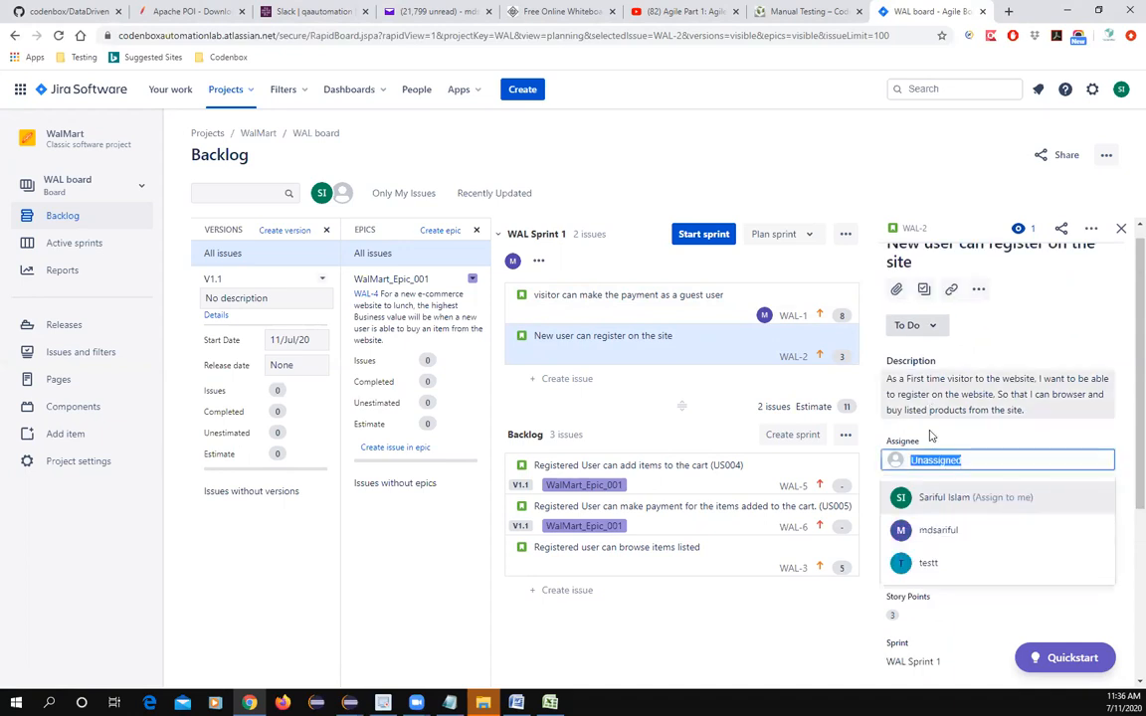
left_click(933, 565)
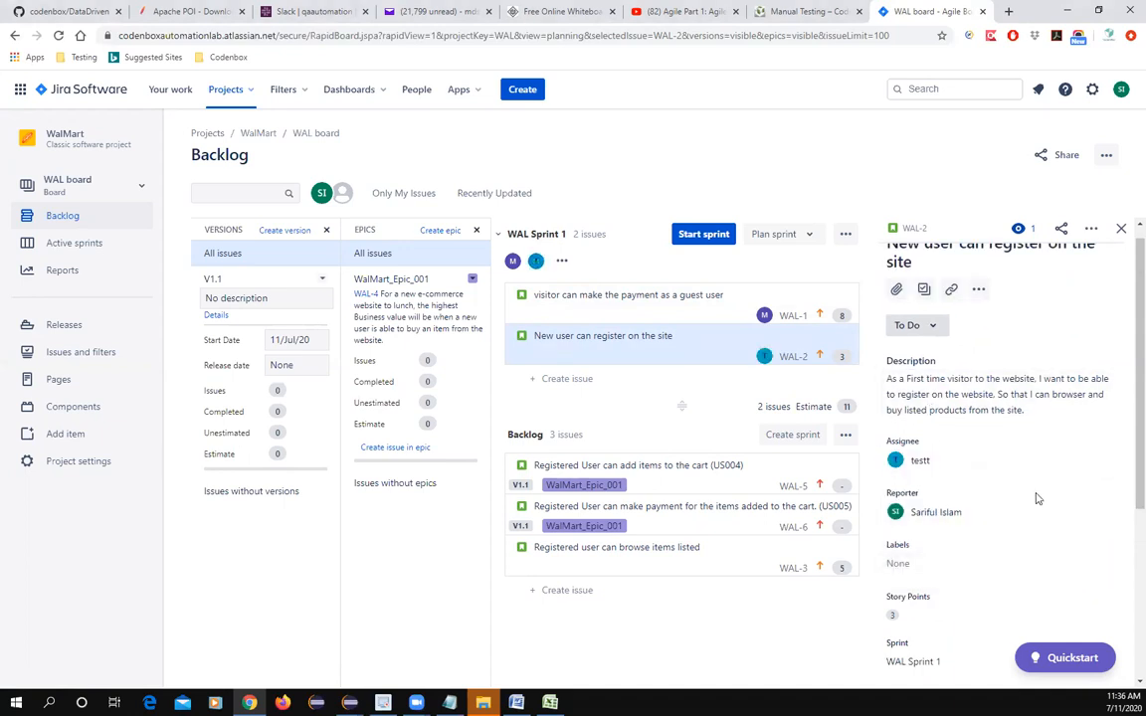
- Review the remaining fields of the new user registration story WAL-2, including its sprint options, and close its details
scroll(1037, 498, "up", 1)
scroll(1031, 522, "down", 3)
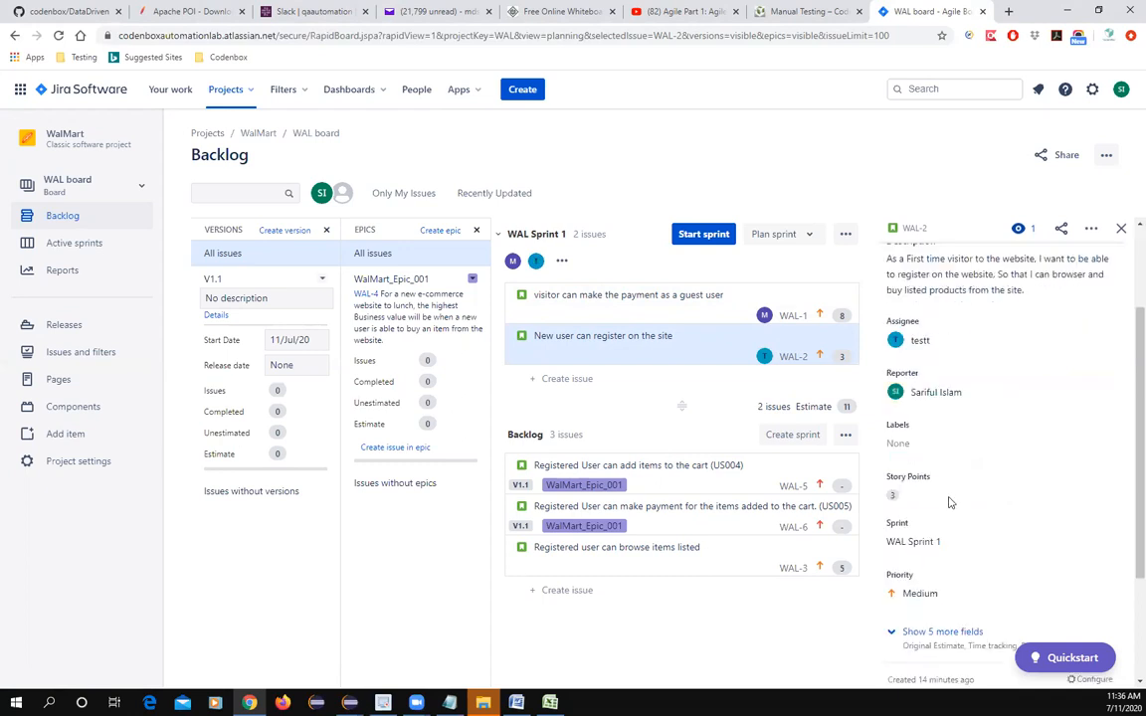
scroll(977, 536, "down", 2)
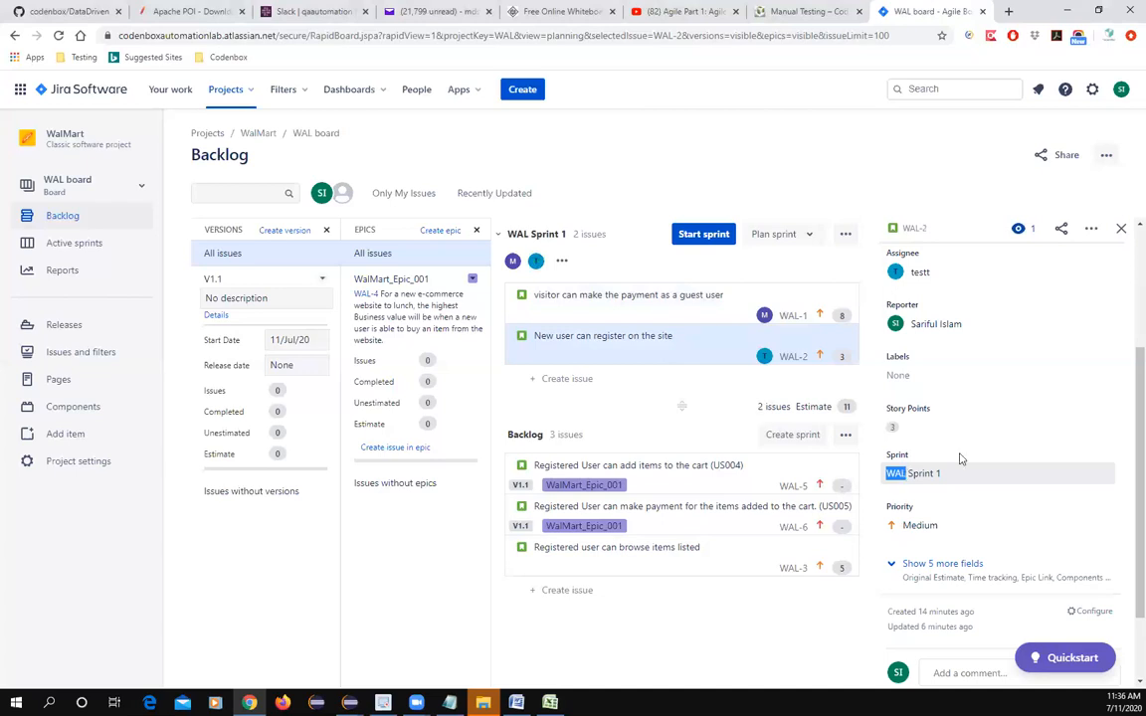
left_click(902, 479)
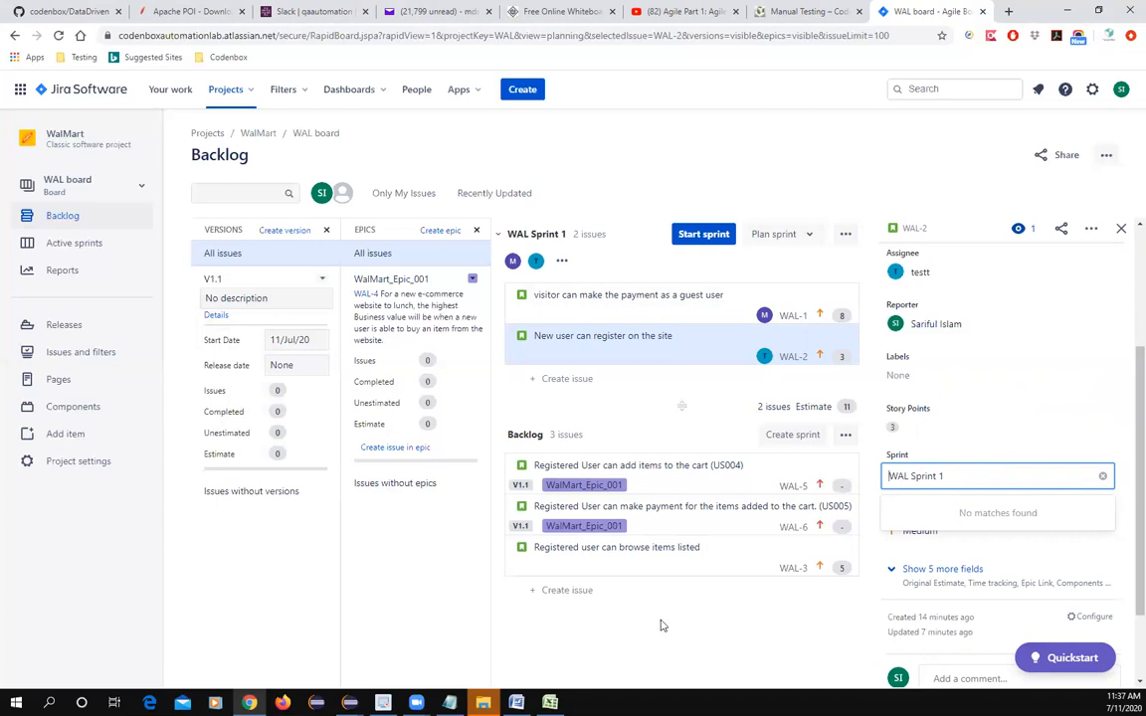
left_click(1012, 456)
scroll(996, 498, "down", 2)
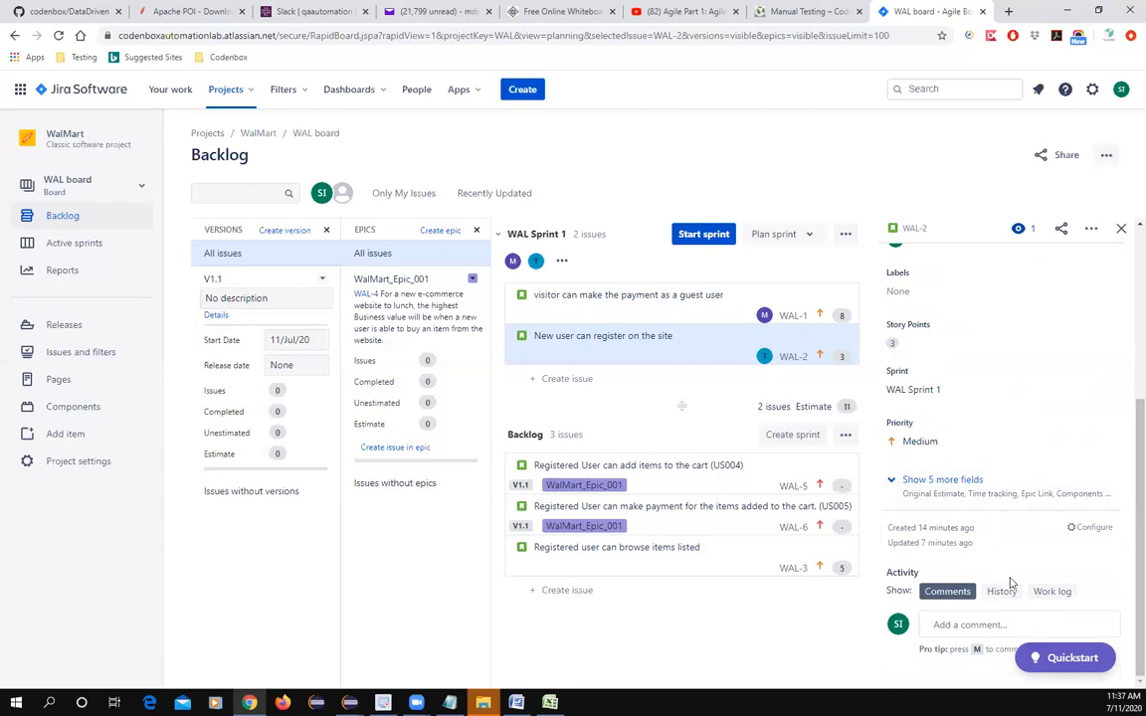
scroll(995, 582, "up", 2)
scroll(990, 557, "up", 2)
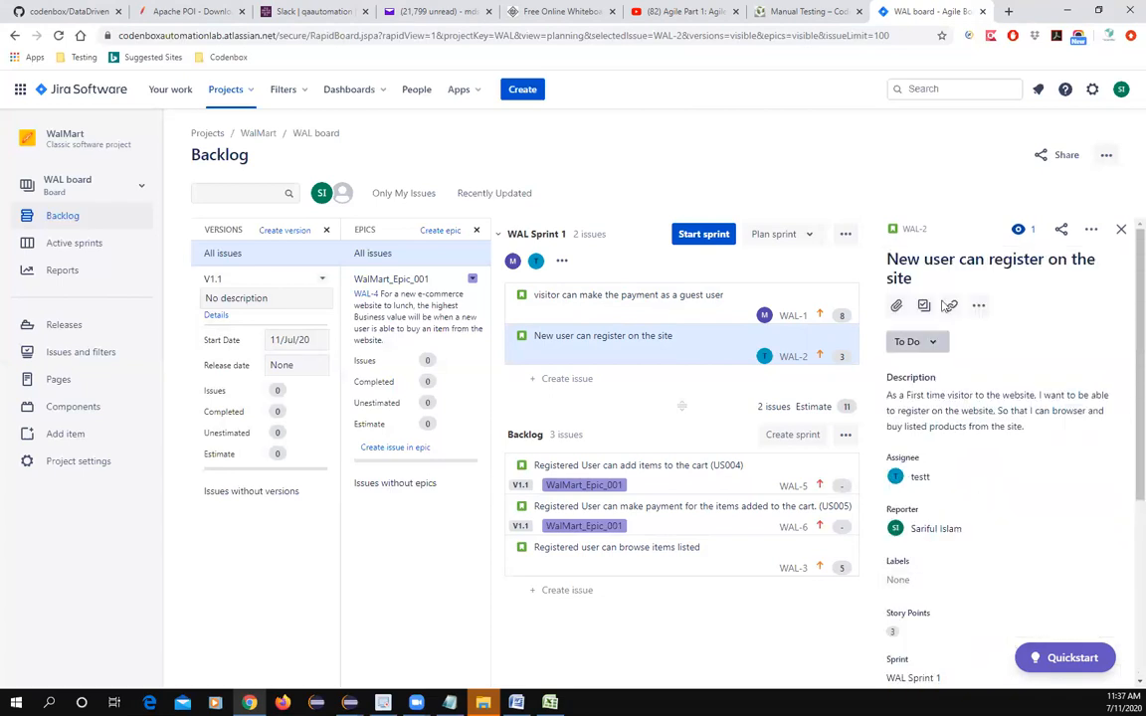
left_click(1124, 230)
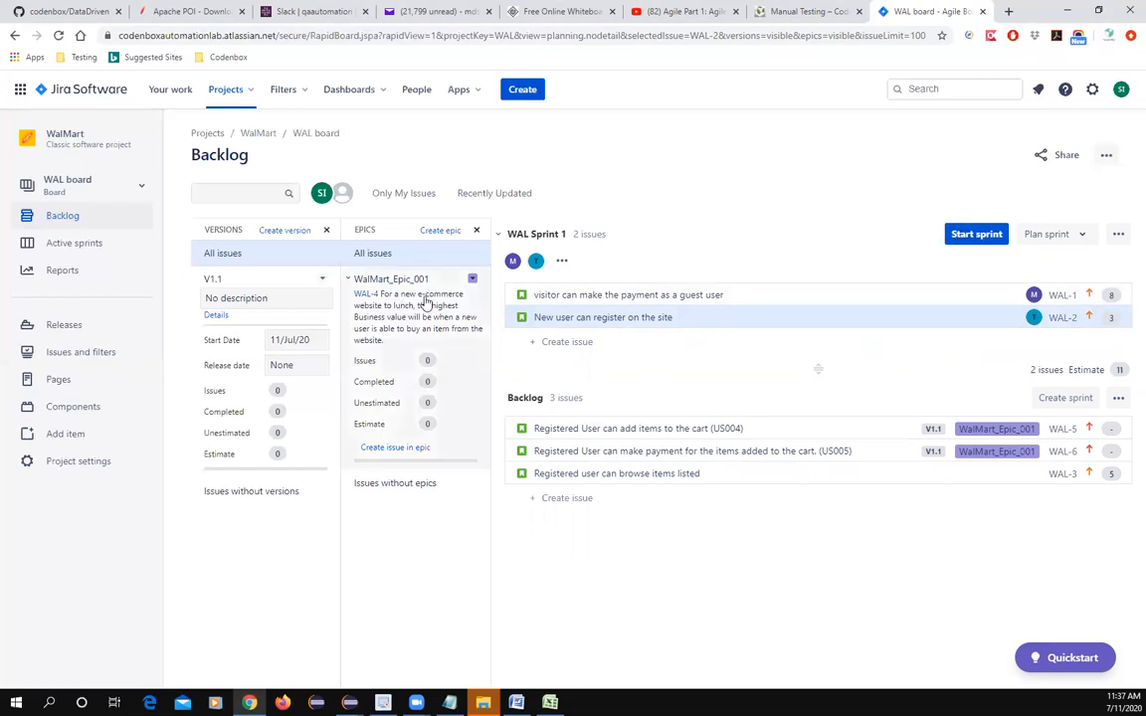
- Start WAL Sprint 1 with a duration of 2 weeks, keeping the proposed start date and leaving the sprint goal empty
left_click(304, 250)
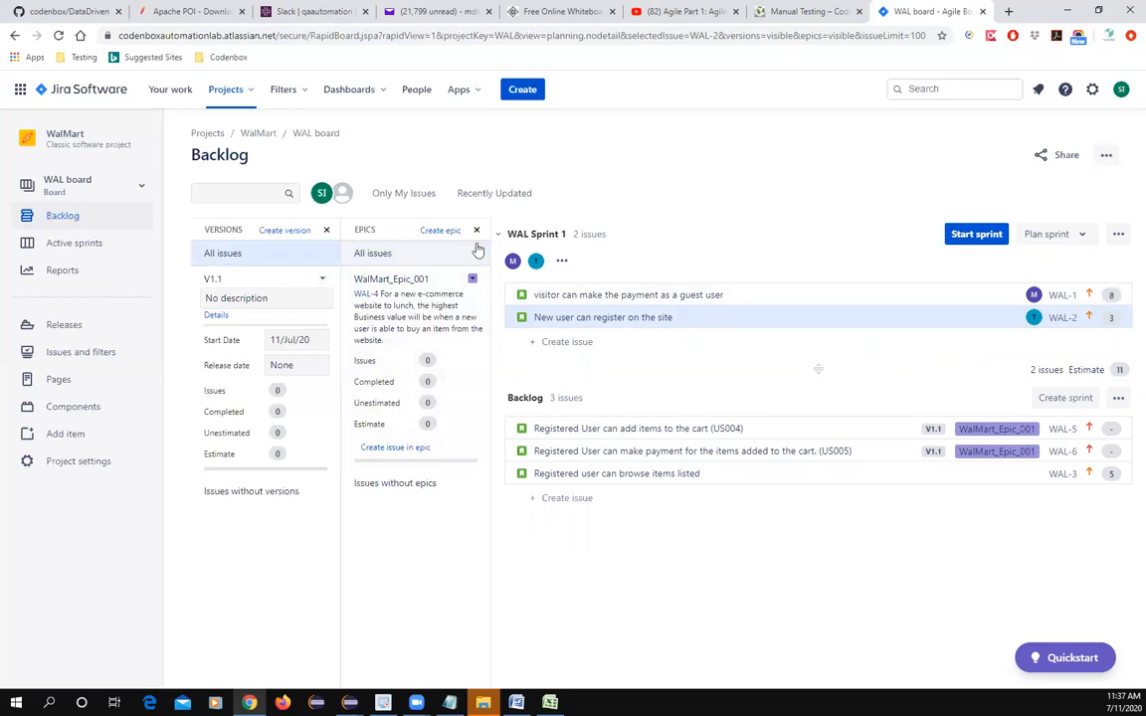
left_click(976, 236)
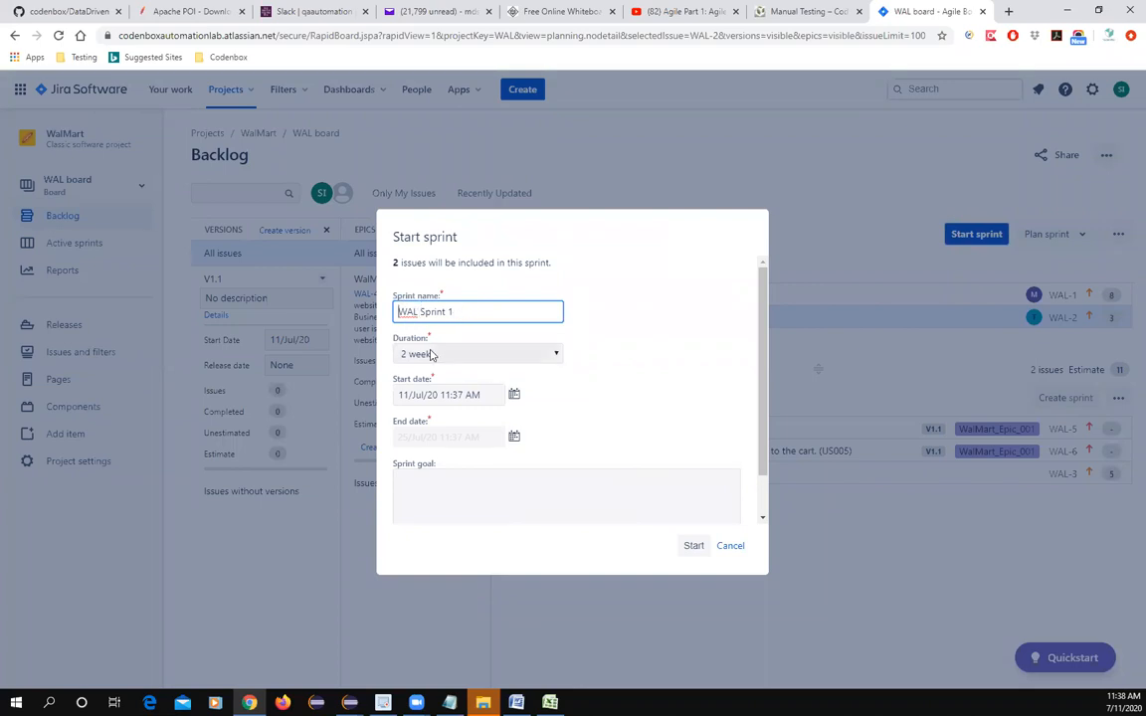
left_click(554, 356)
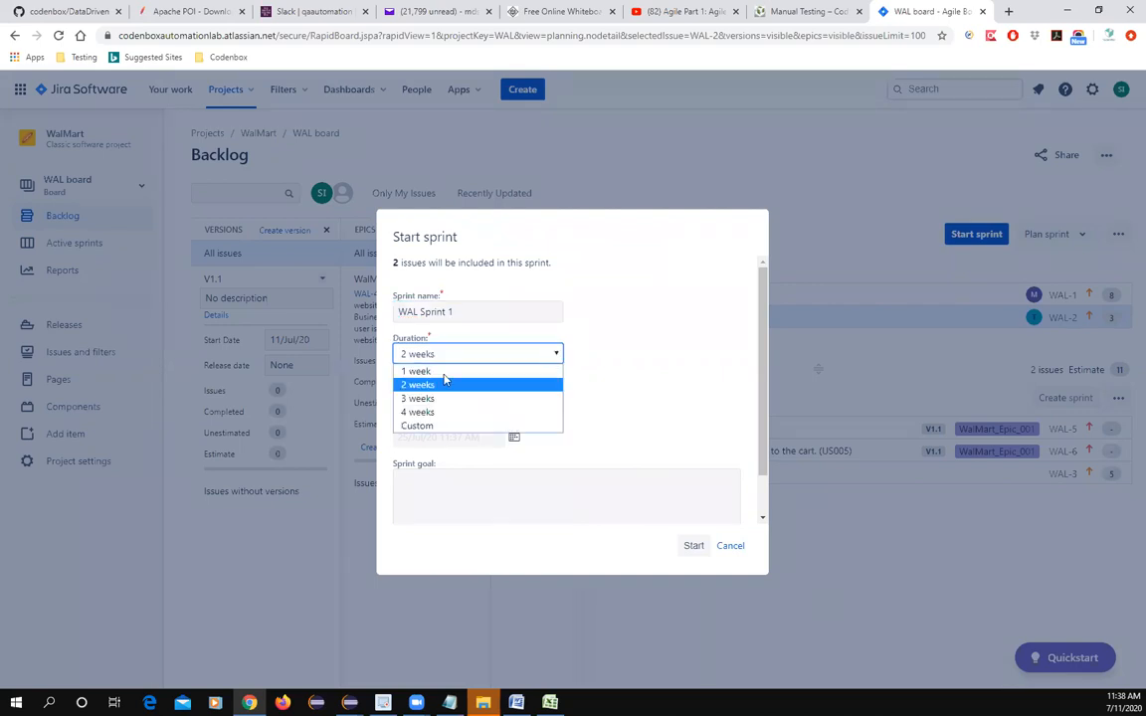
left_click(438, 385)
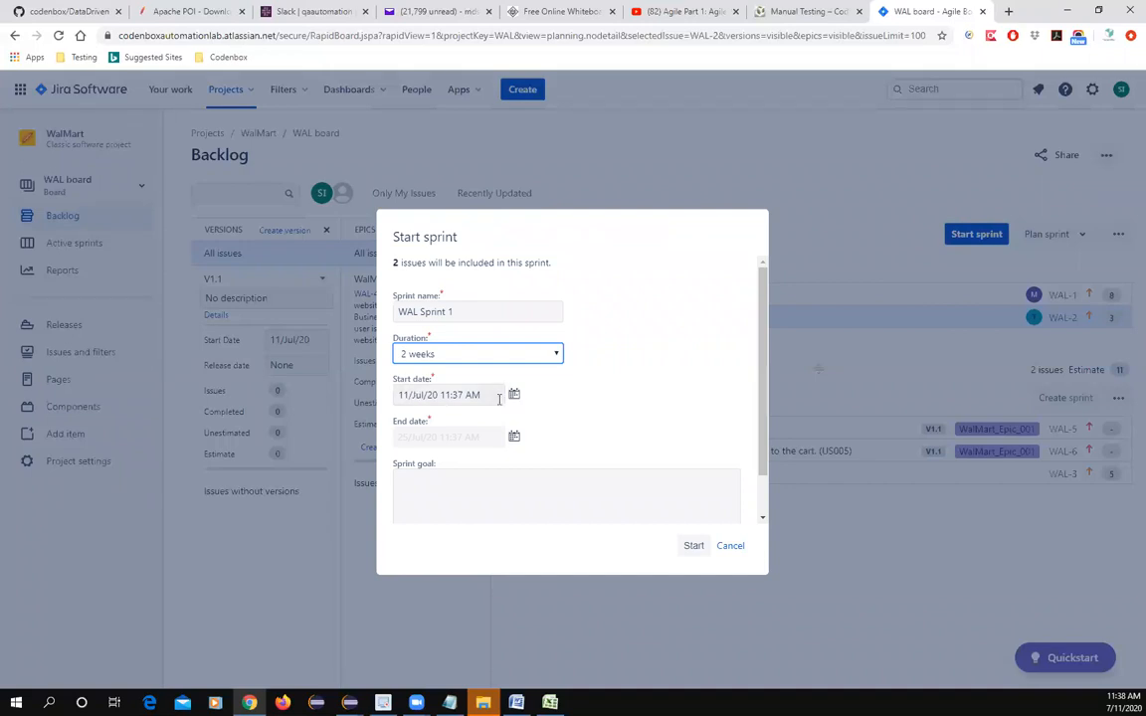
left_click(428, 487)
scroll(458, 501, "down", 1)
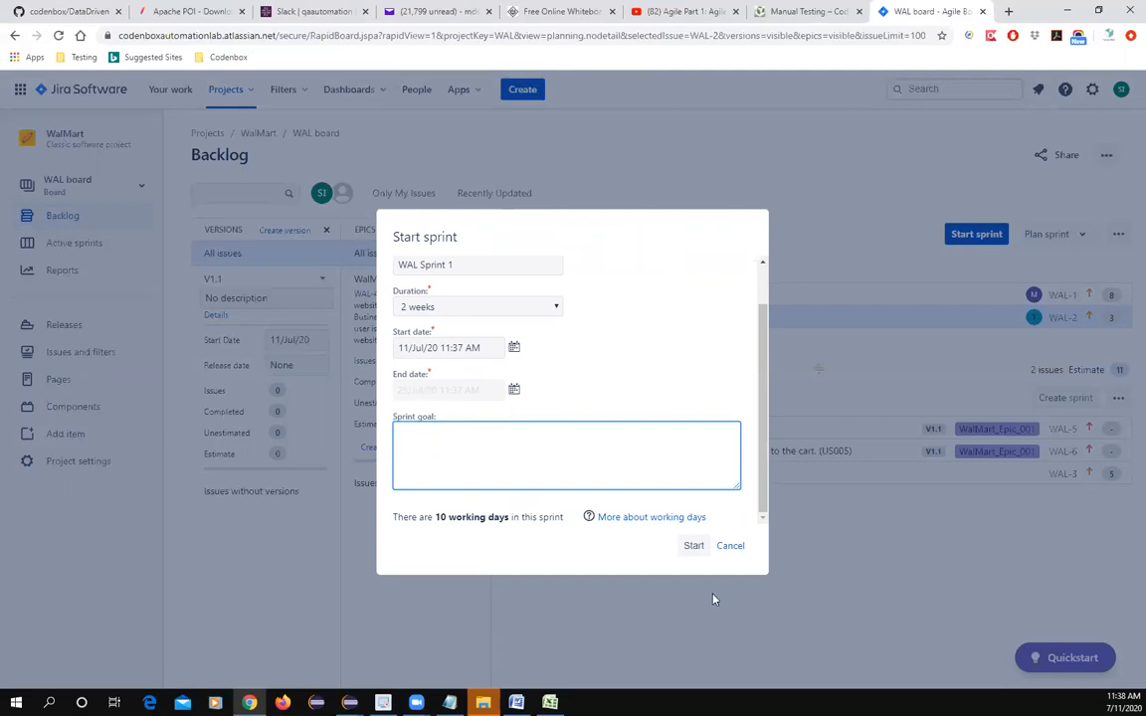
left_click(693, 547)
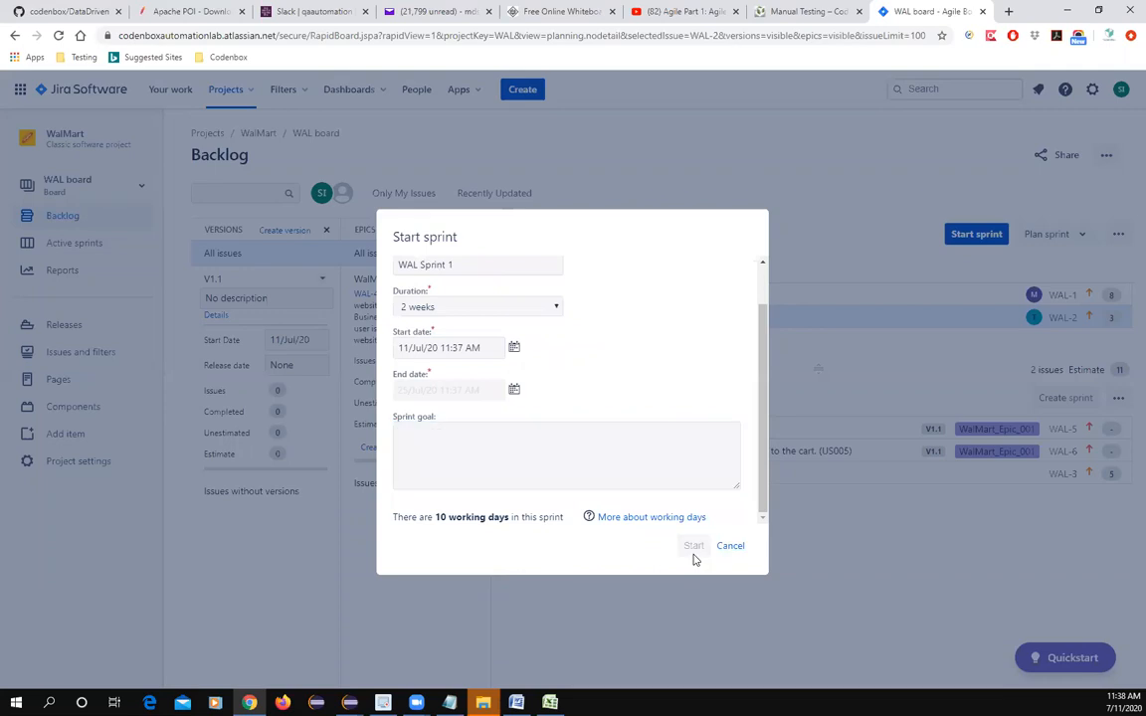